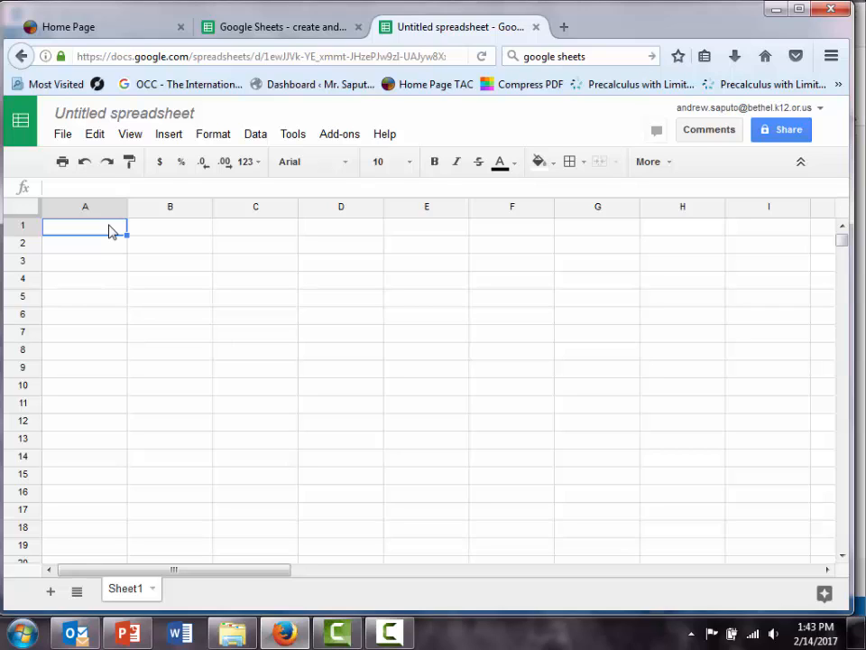
Enter the column headers L1 in cell A1 and L2 in cell B1.
type("L1")
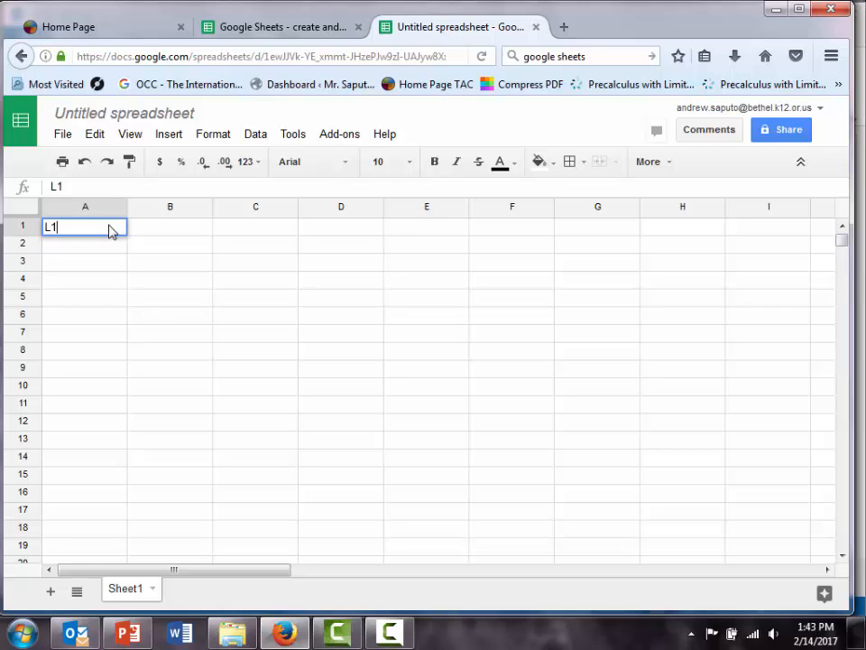
left_click(165, 231)
type("L2")
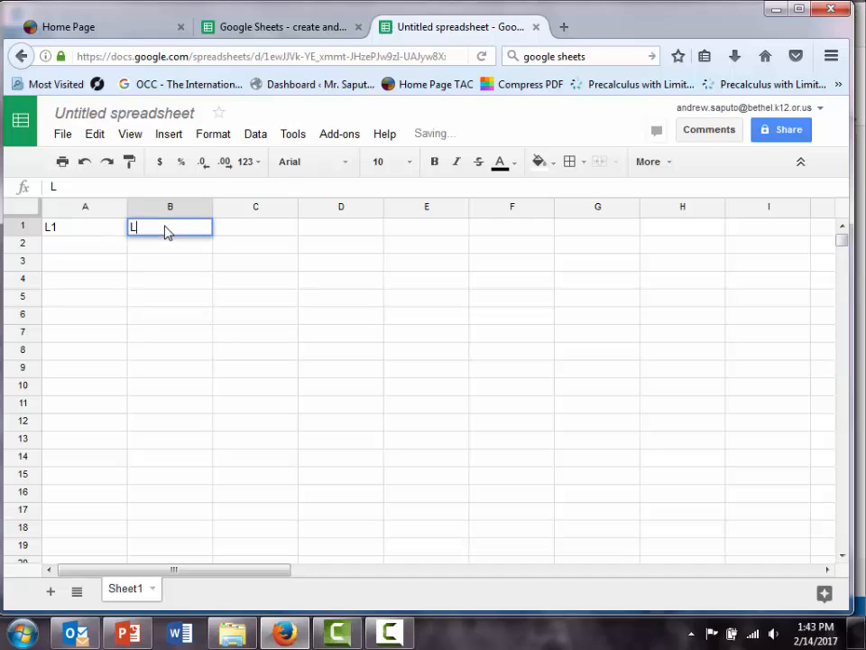
left_click(239, 233)
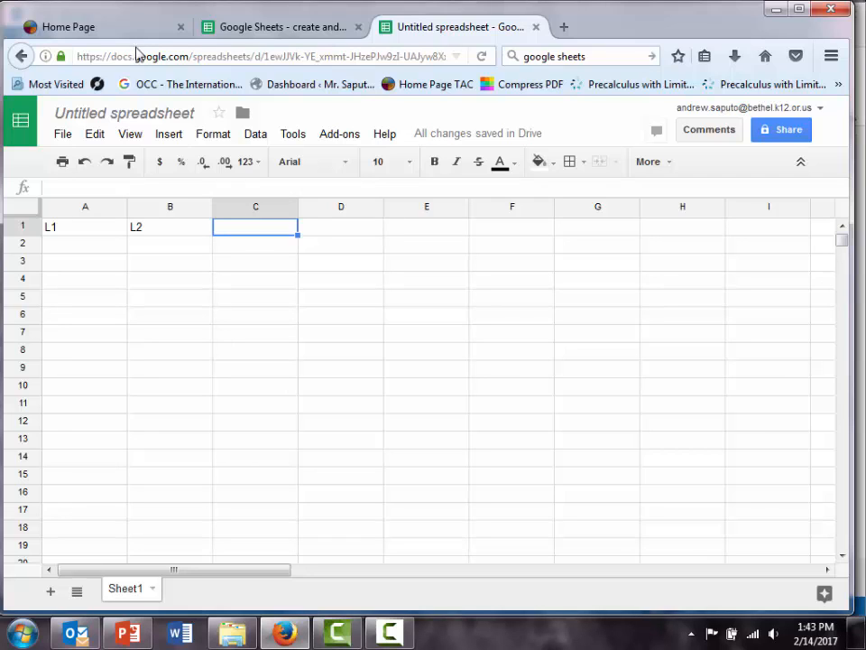
Fill cells A2 to A13 under L1 with 2, 3, 4, 5, 6, 7, 8, 9, 2, 3, 4, 5.
left_click(103, 250)
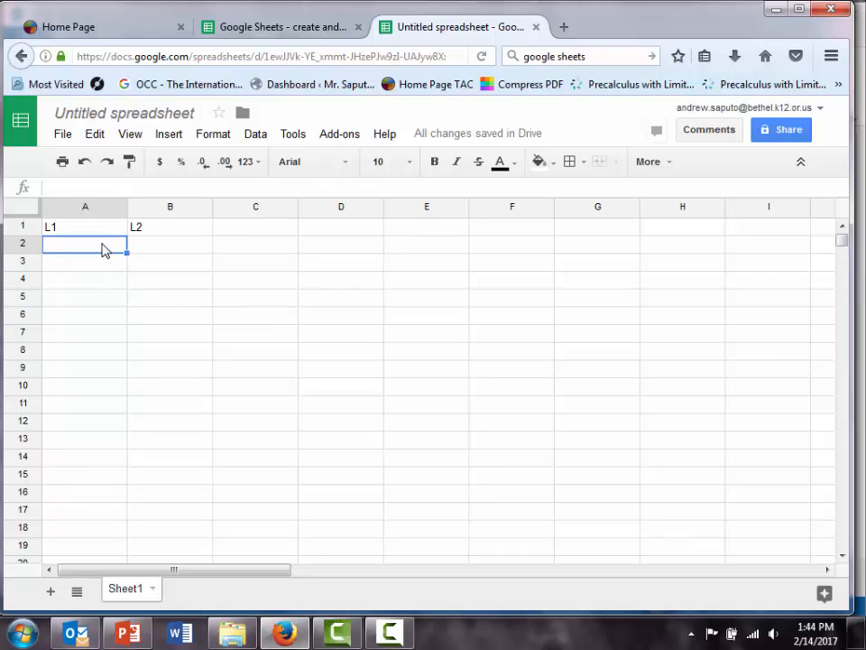
type("2")
key("Return")
type("3")
key("Return")
type("4")
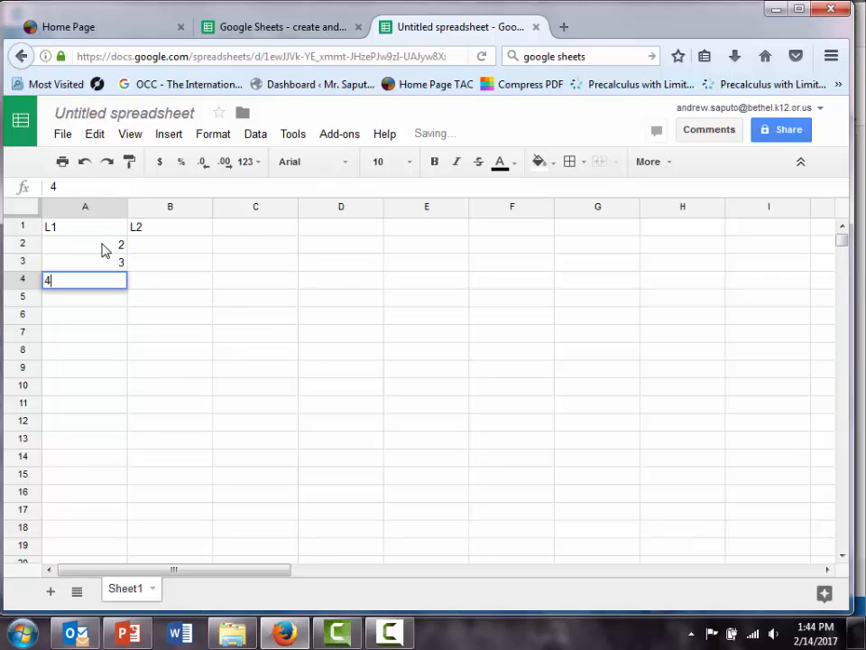
type(" 5 6 7 8 9")
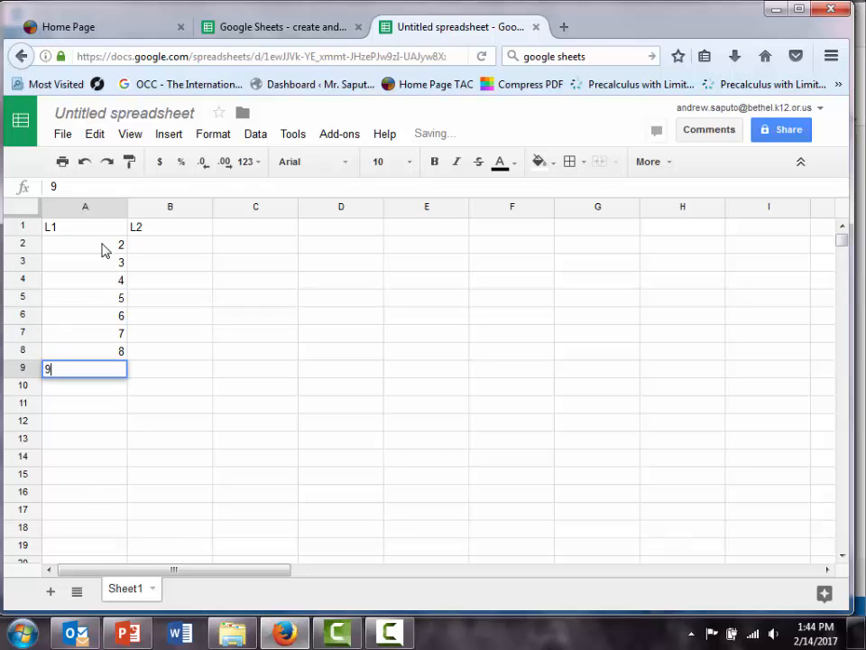
key("Return")
type("2")
key("Return")
type("3")
key("Return")
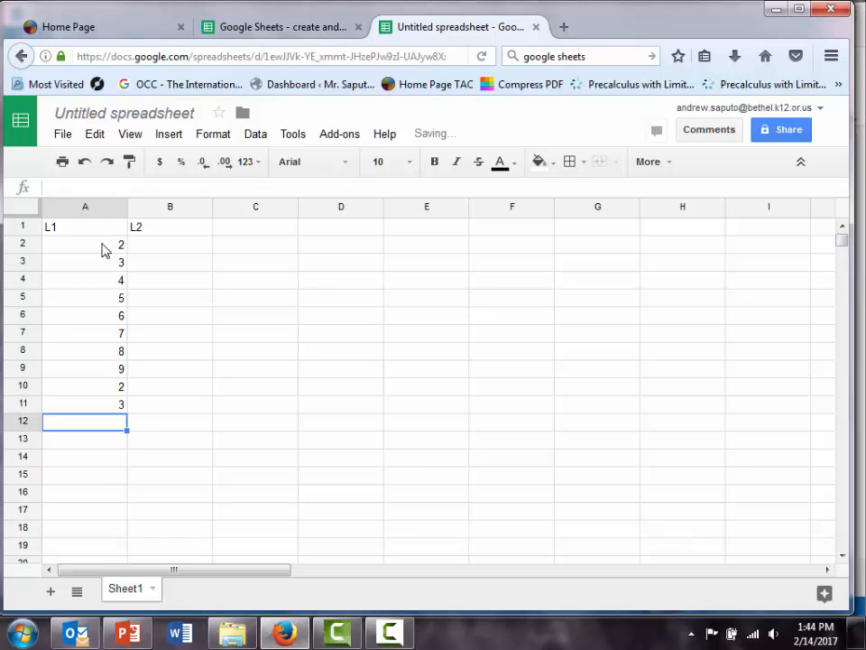
type("4")
key("Return")
type("5")
key("Return")
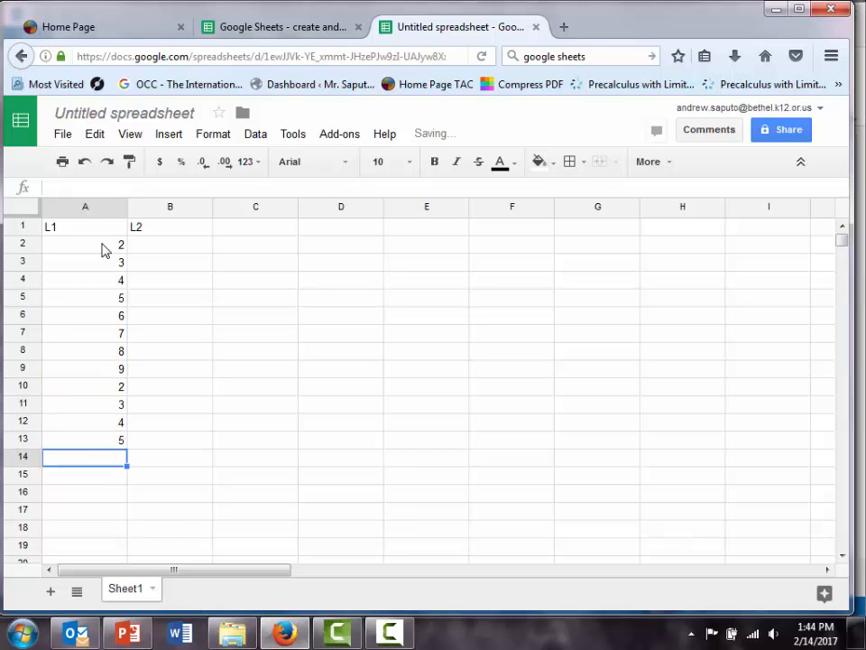
Fill cells B2 to B13 under L2 with 1, 2, 3, 3, 32, 2, 3, 4, 3, 2, 6, 4.
left_click(185, 254)
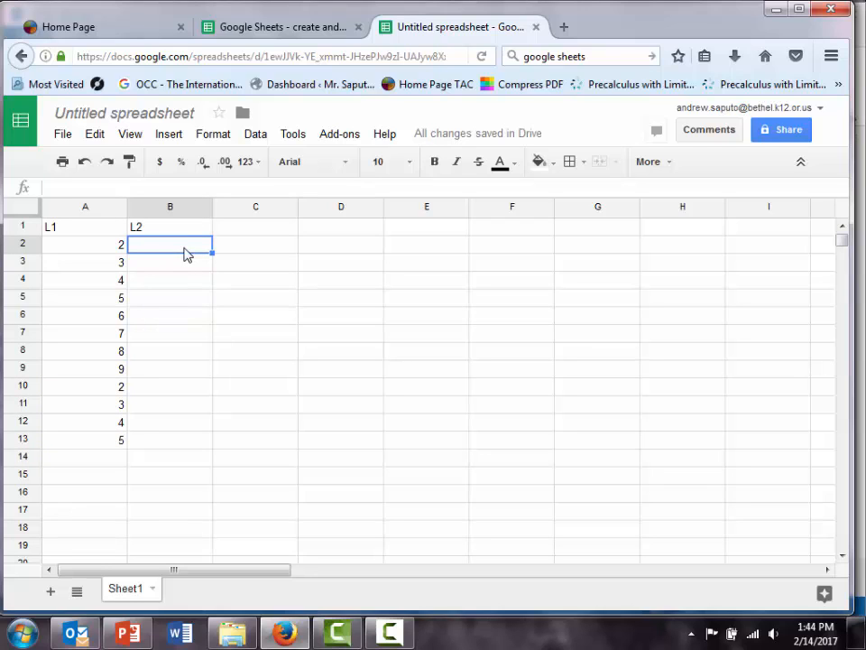
type("1 2 3 3 32 2")
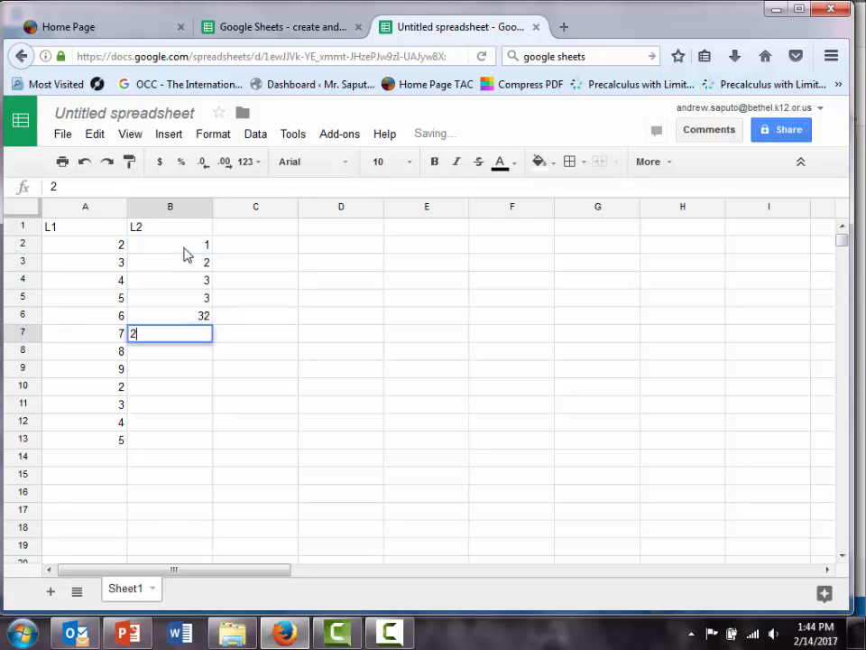
type(" 3 4 3 2 ")
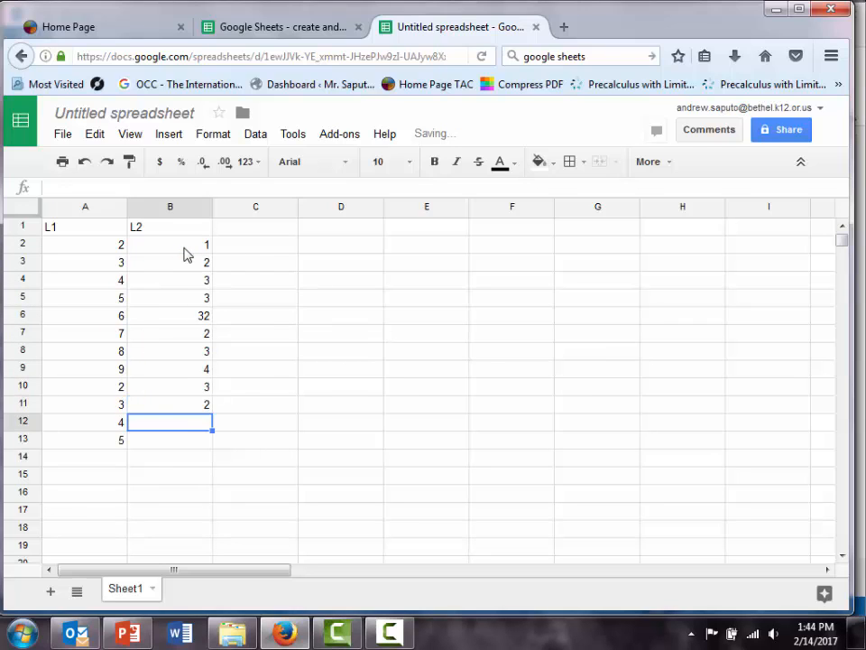
type("6")
key("Return")
type("4")
key("Return")
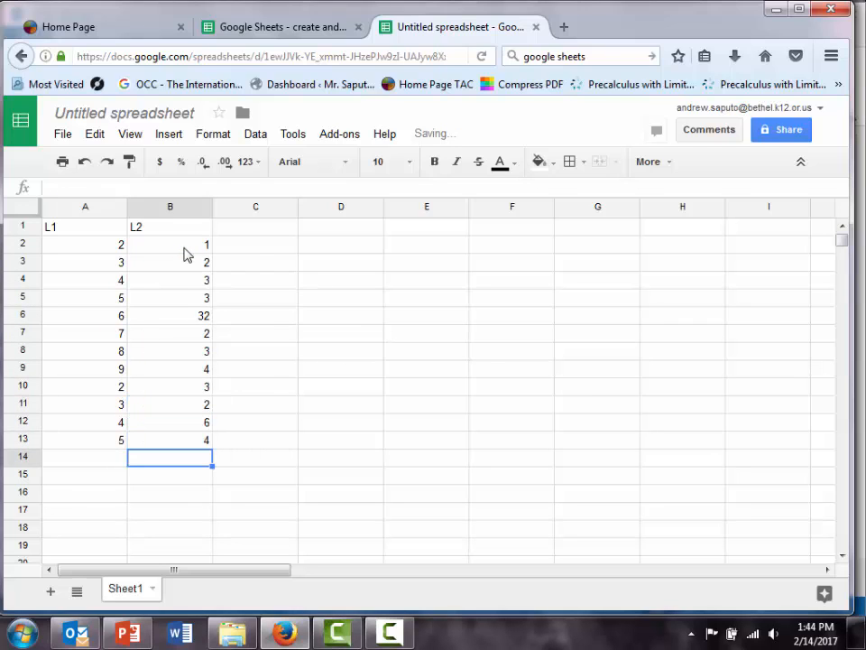
Correct the mistyped value in cell B6 to 3.
double_click(191, 316)
key("BackSpace")
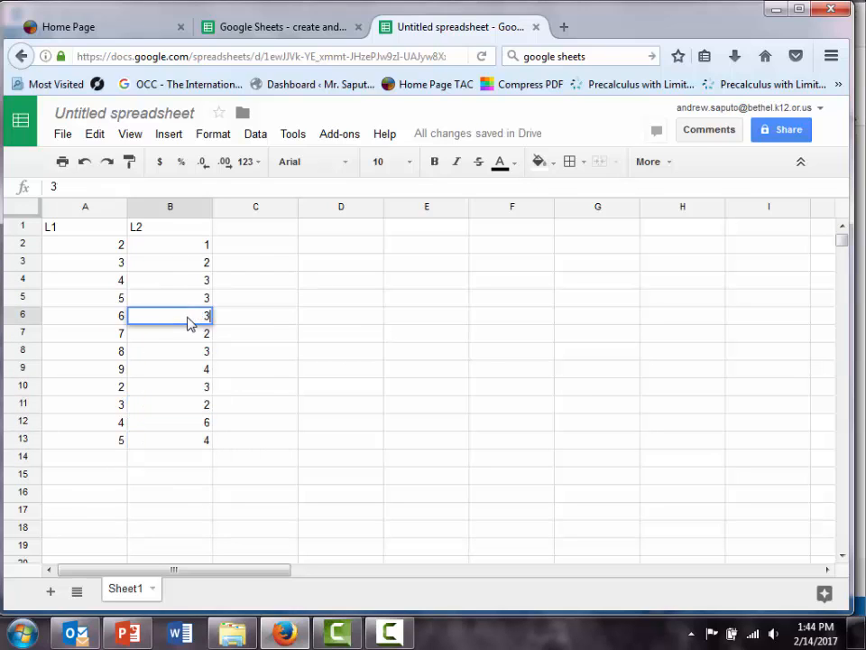
left_click(270, 314)
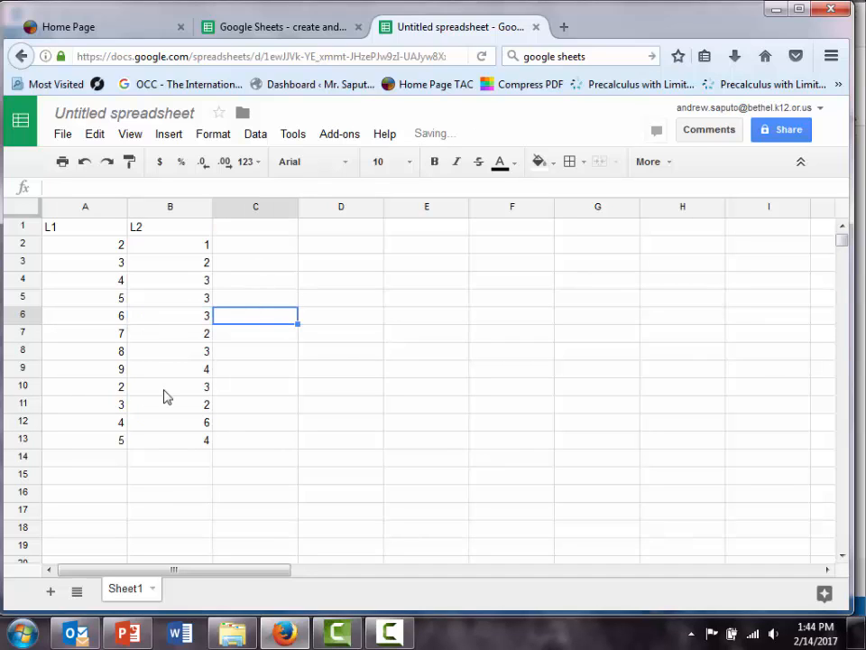
Change cells B9 and B8 to 5 and cell B7 to 4, and re-enter 3 in cell B6.
left_click(195, 369)
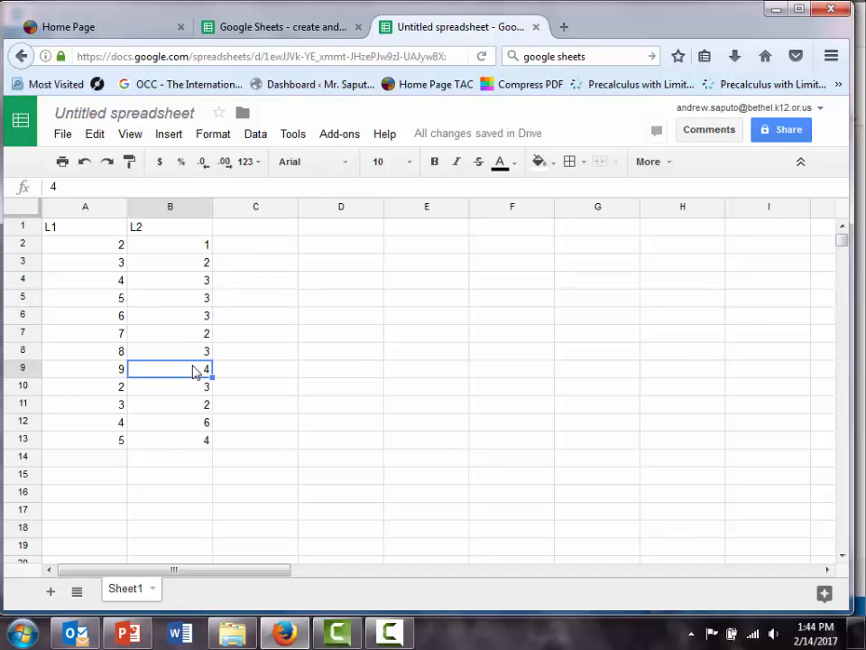
type("5")
key("Up")
type("5")
key("Up")
type("4")
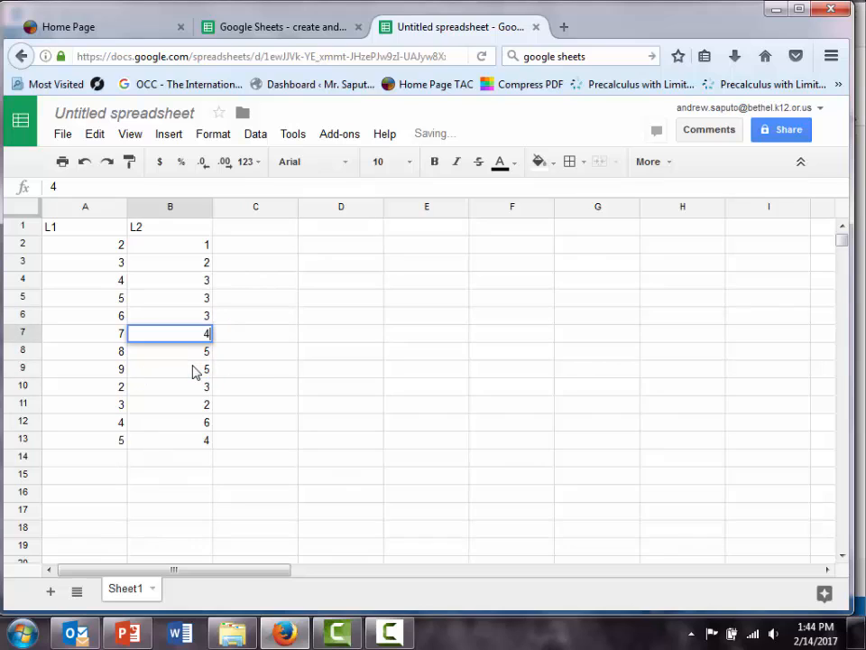
key("Up")
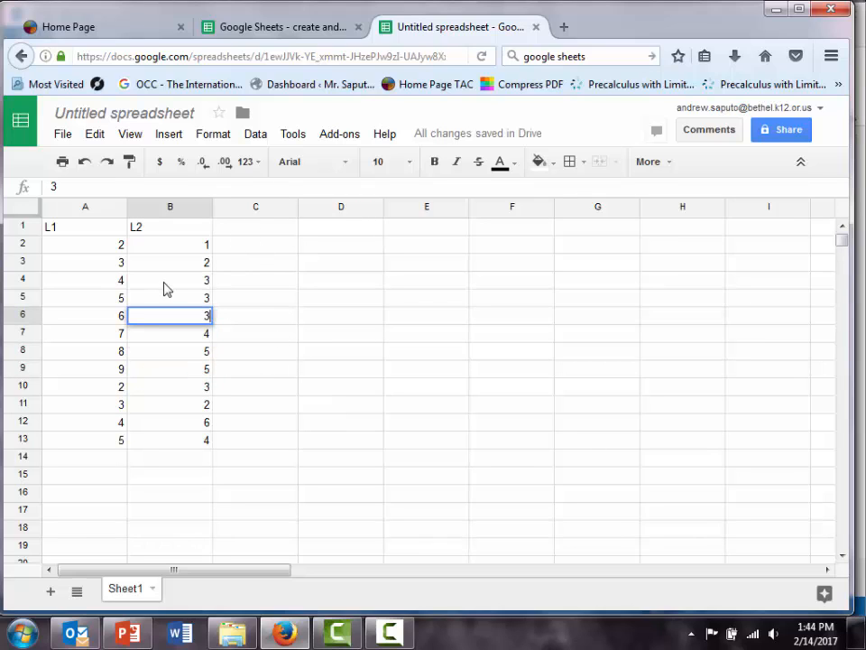
left_click(259, 289)
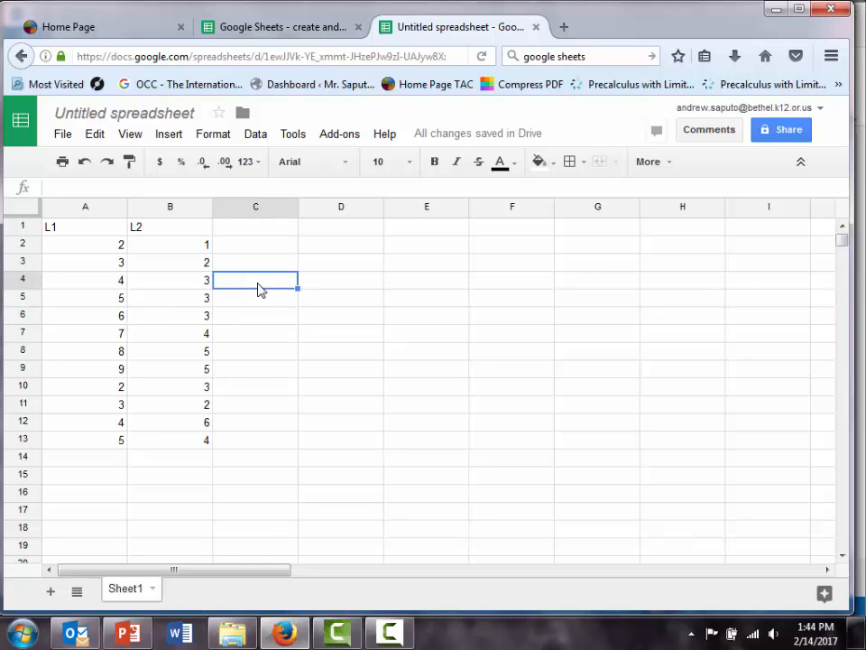
left_click(249, 232)
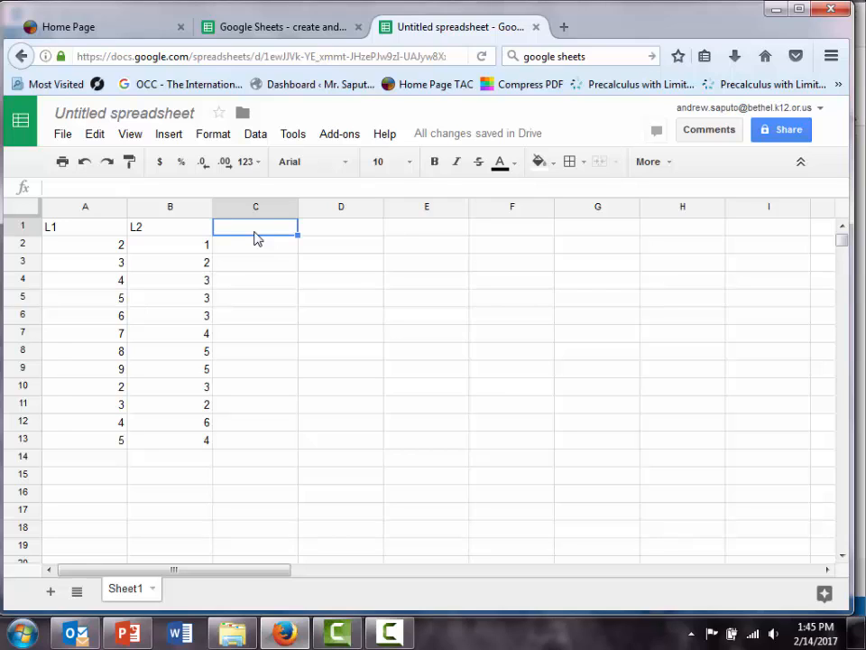
Minimize the open windows and open the PS5 ~ 2 Variable Stats folder inside the desktop folder IB Pre-Calculus.
left_click(776, 10)
left_click(751, 11)
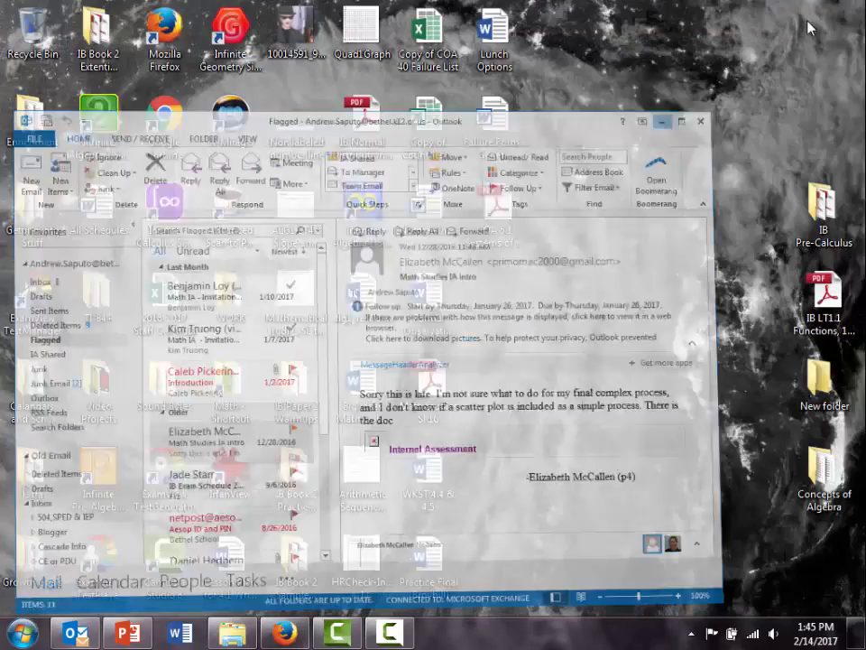
double_click(844, 462)
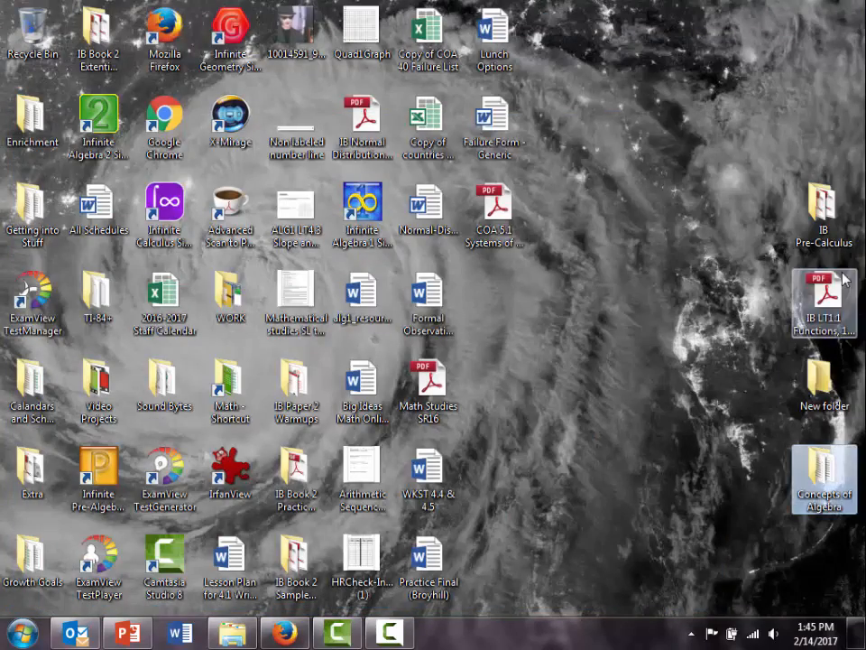
double_click(822, 207)
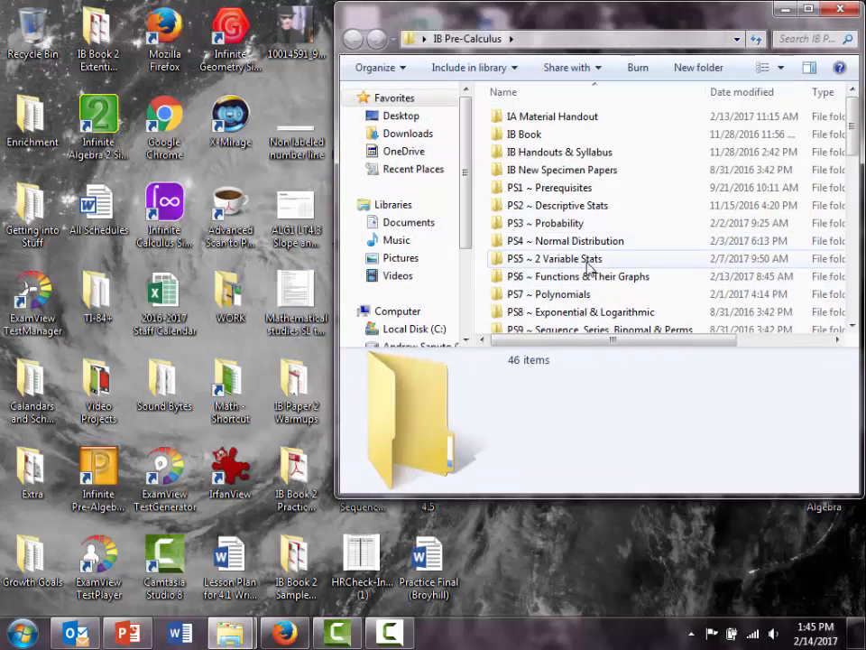
double_click(588, 262)
Look through the PDF IB Bivariate Stats 11D & E (Student 16-17) HO for the correlation formula, and close it.
scroll(582, 279, "down", 2)
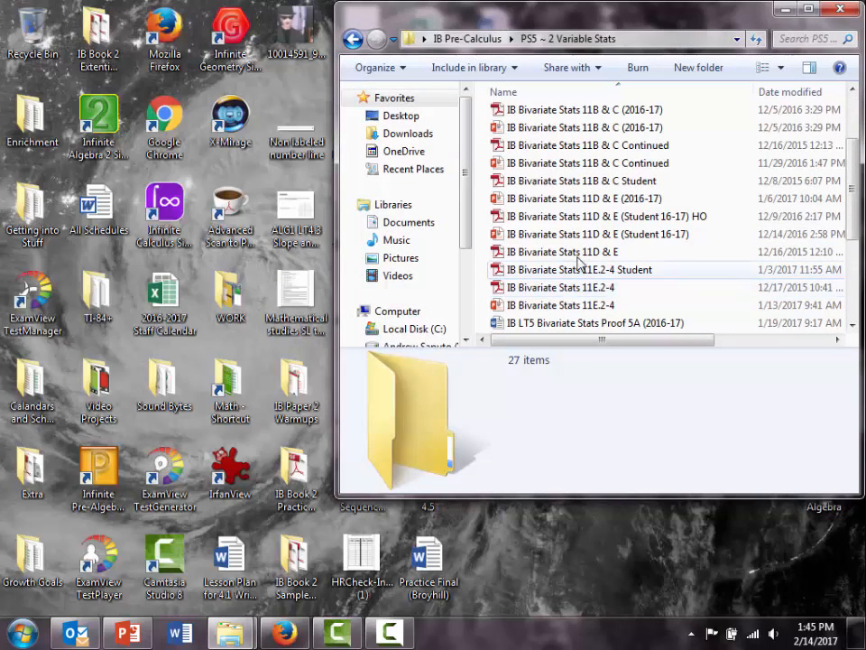
double_click(578, 217)
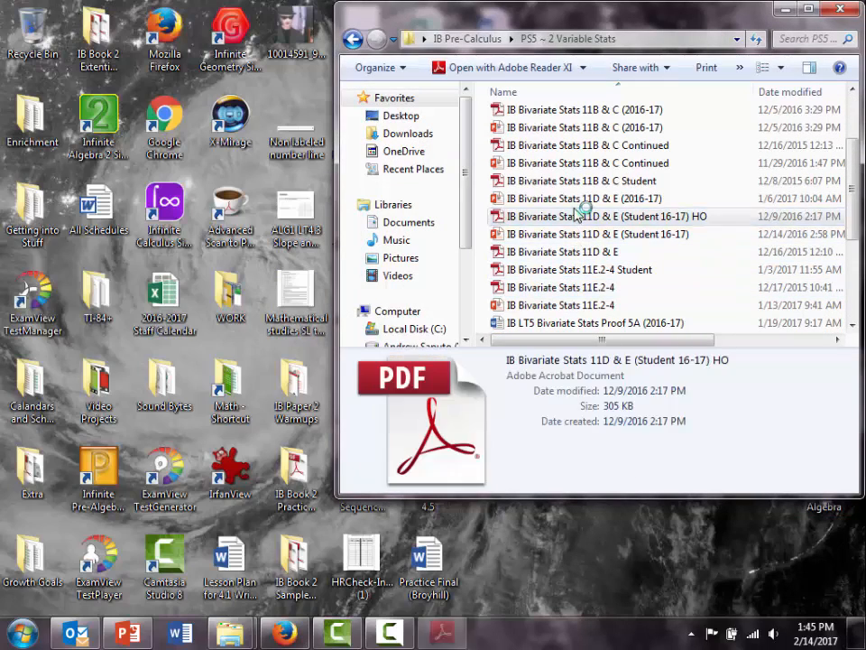
scroll(783, 164, "down", 20)
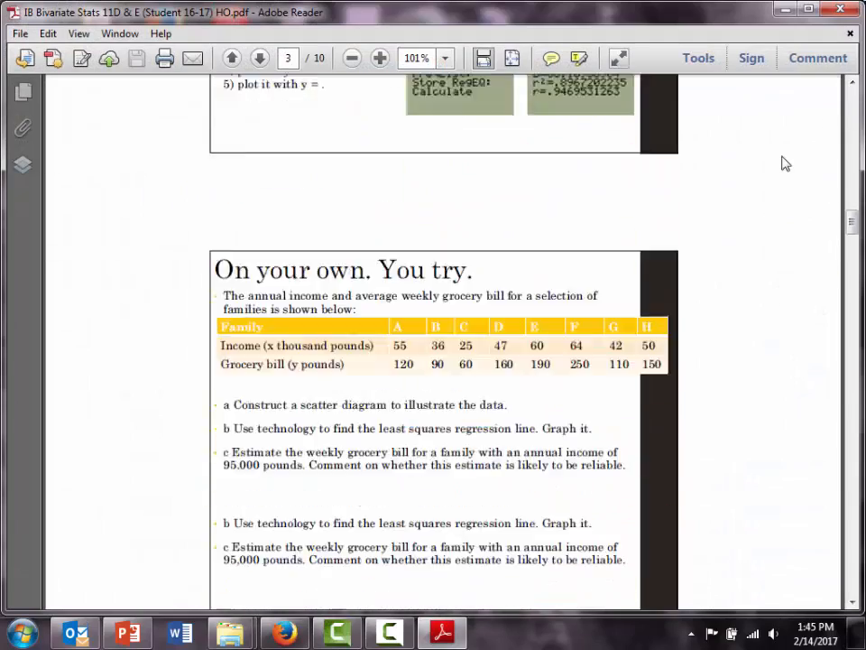
scroll(785, 167, "down", 15)
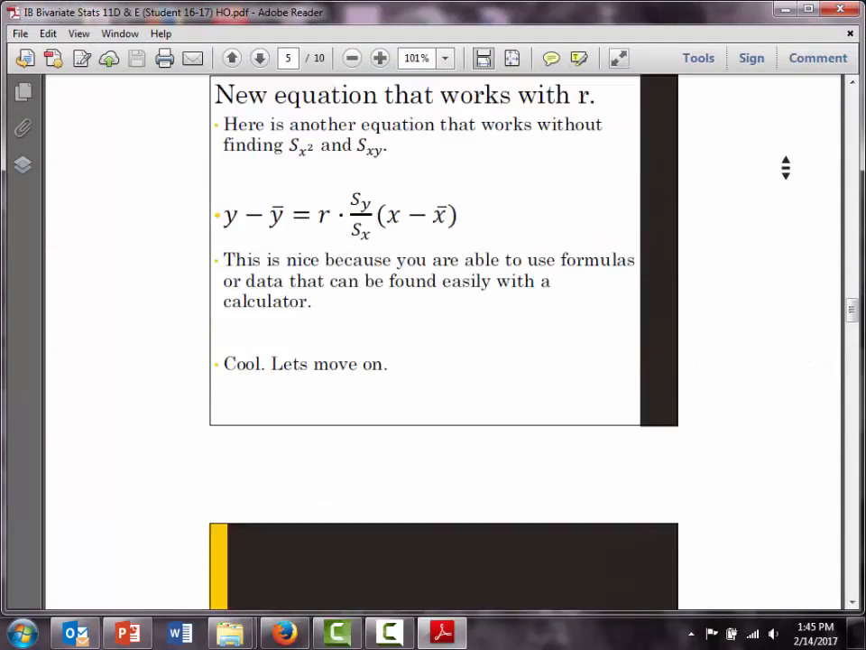
scroll(785, 167, "up", 20)
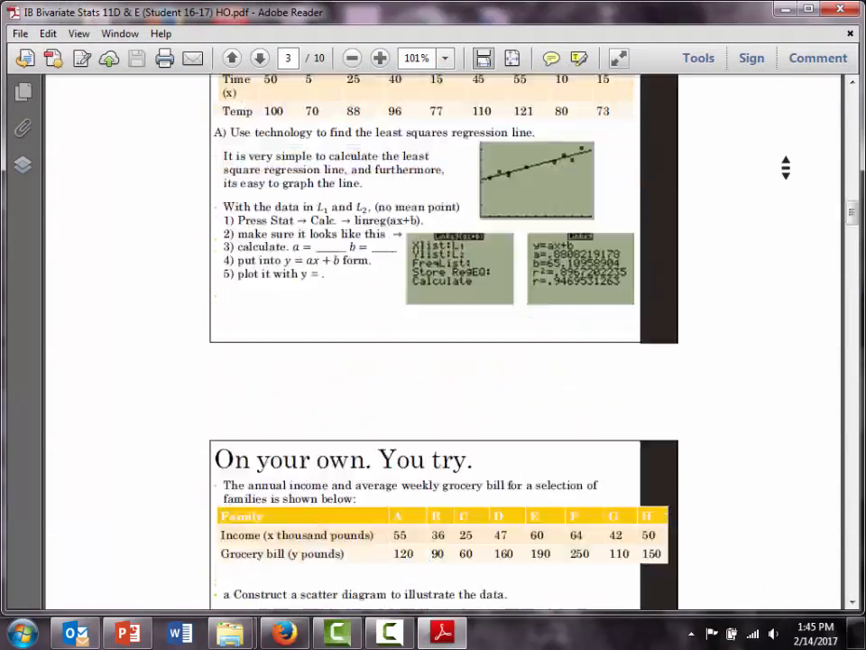
scroll(785, 167, "up", 2)
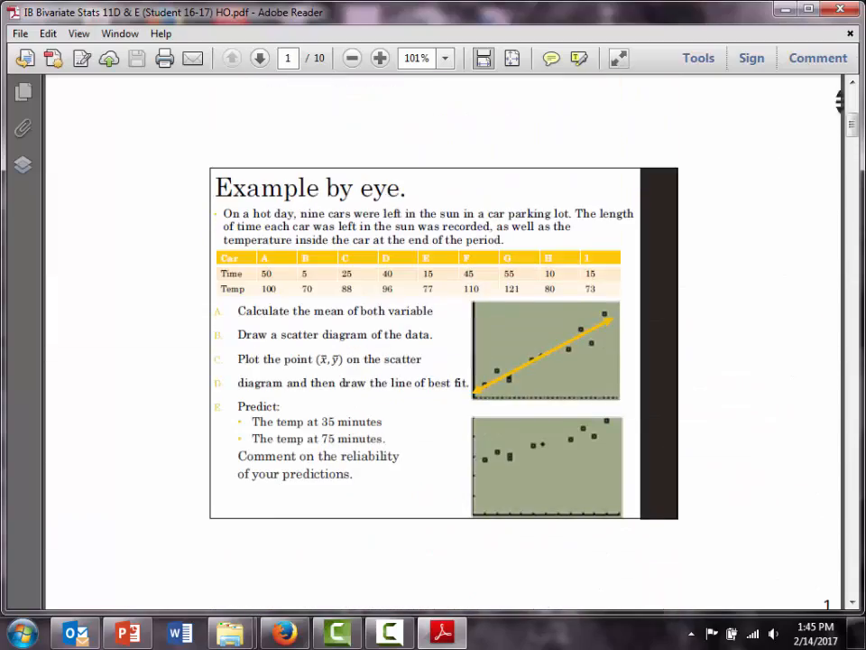
left_click(840, 8)
Open the PDF IB Bivariate Stats 11B & C Student and examine Pearson's correlation coefficient formula and the long equation for r.
double_click(580, 180)
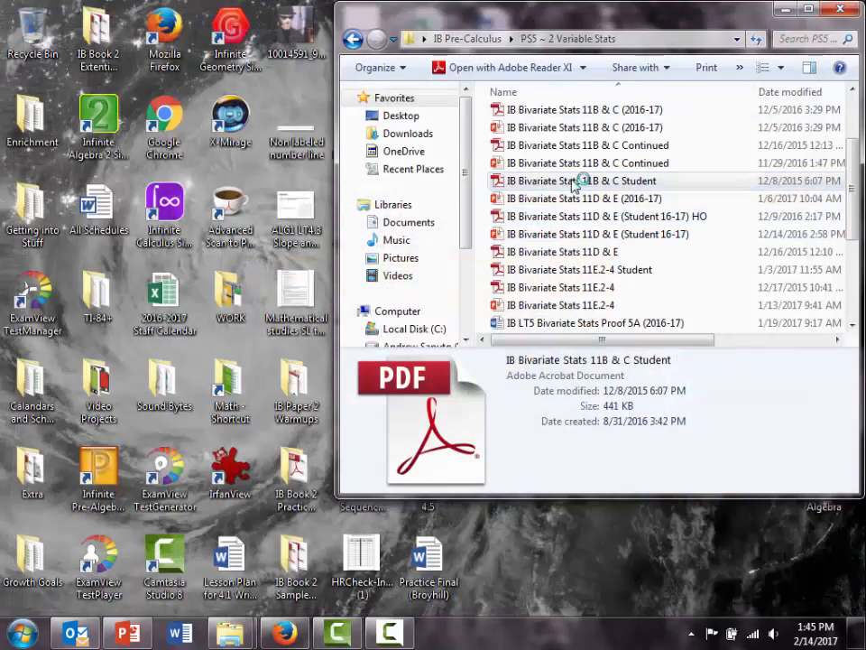
scroll(657, 365, "down", 12)
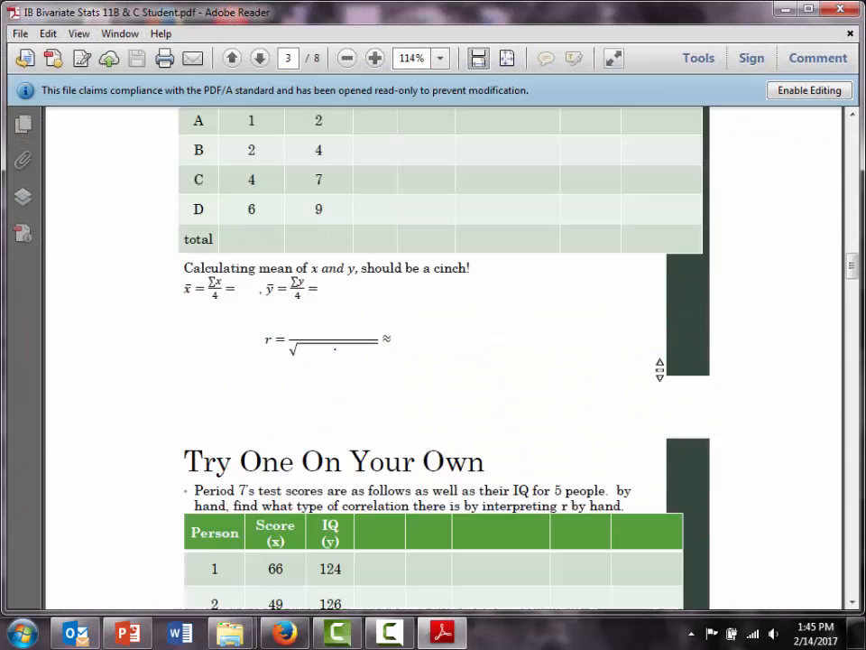
scroll(656, 357, "up", 5)
scroll(657, 357, "up", 5)
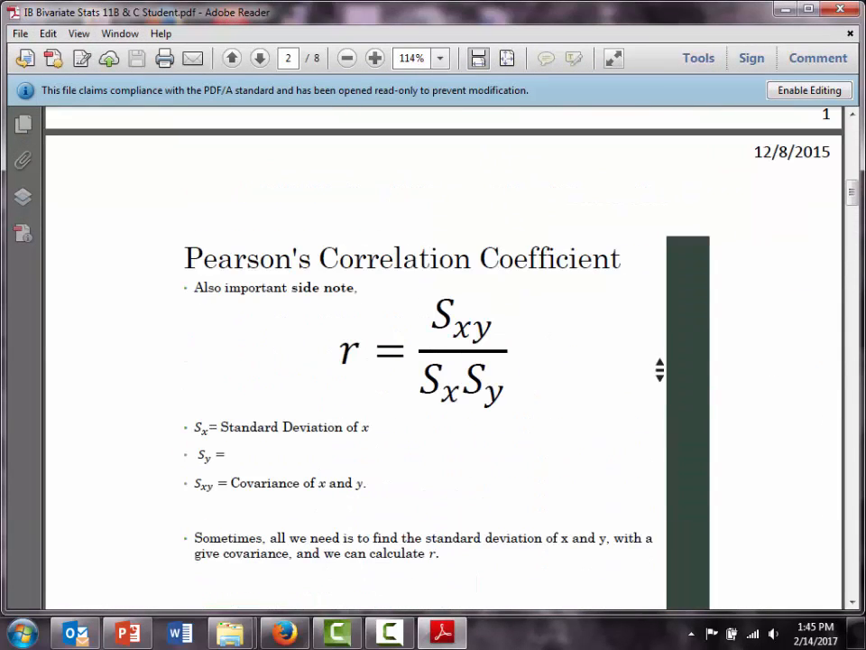
left_click_drag(430, 301, 493, 341)
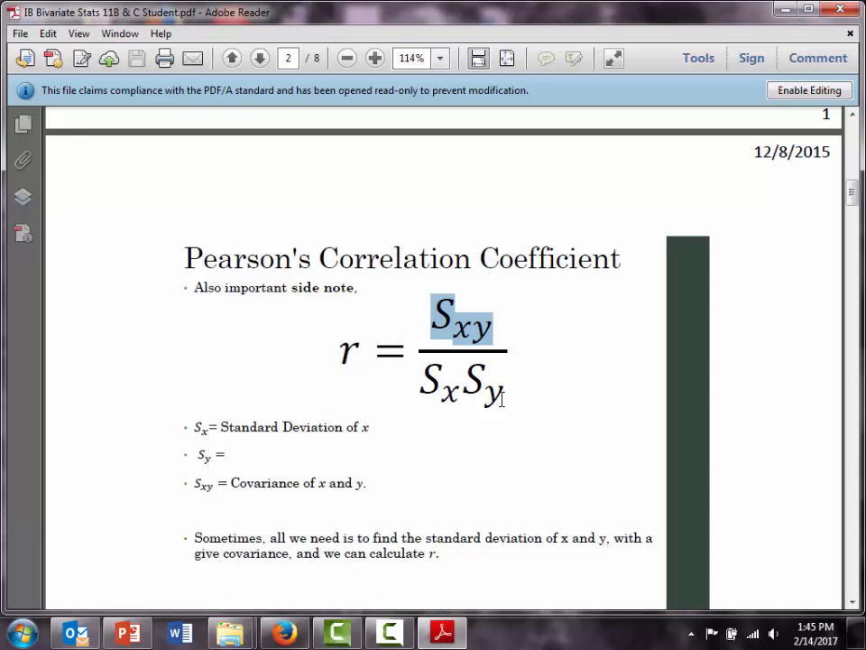
scroll(501, 404, "down", 8)
scroll(506, 412, "up", 2)
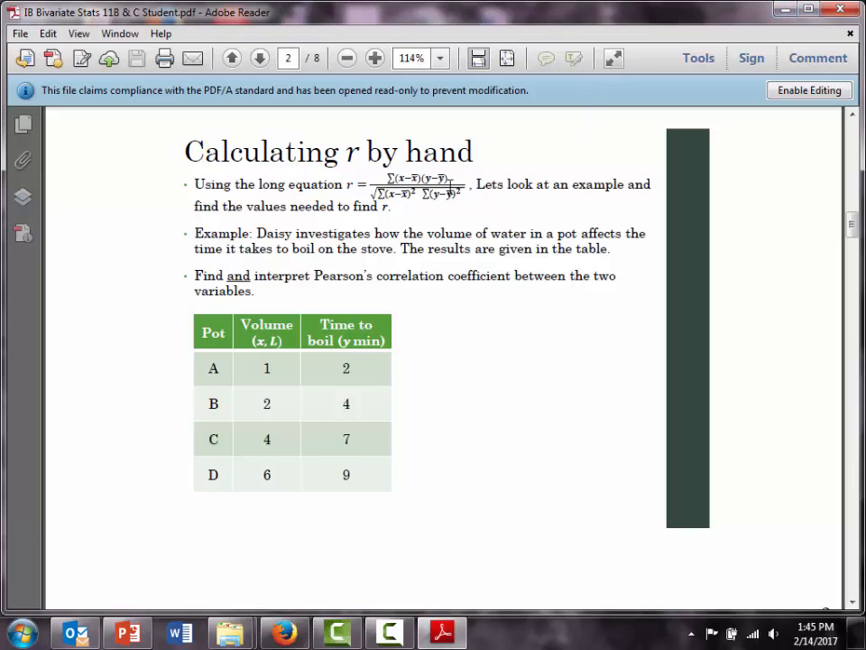
Minimize the PDF of class notes and switch back to the untitled Google Sheets spreadsheet in Firefox.
left_click(784, 9)
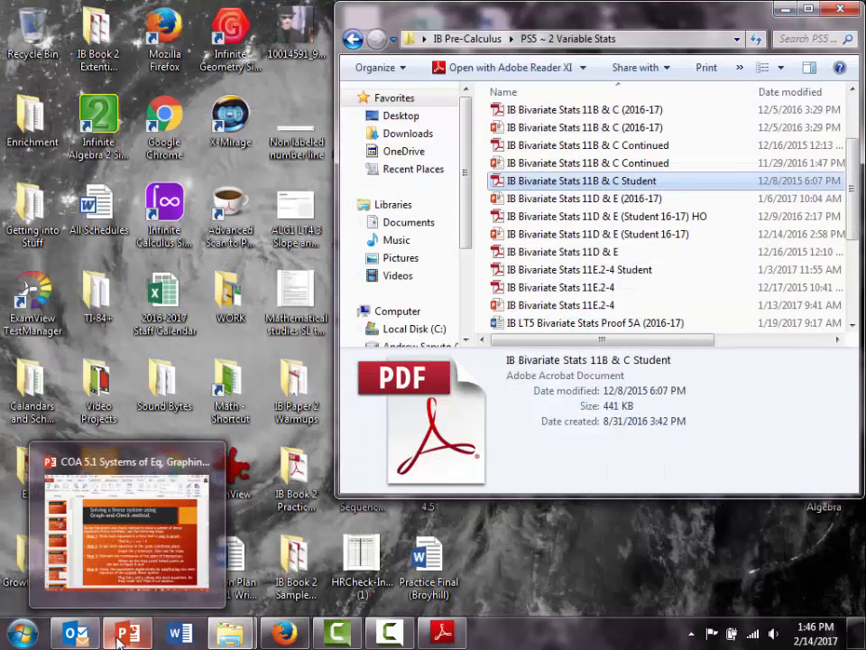
mouse_move(224, 638)
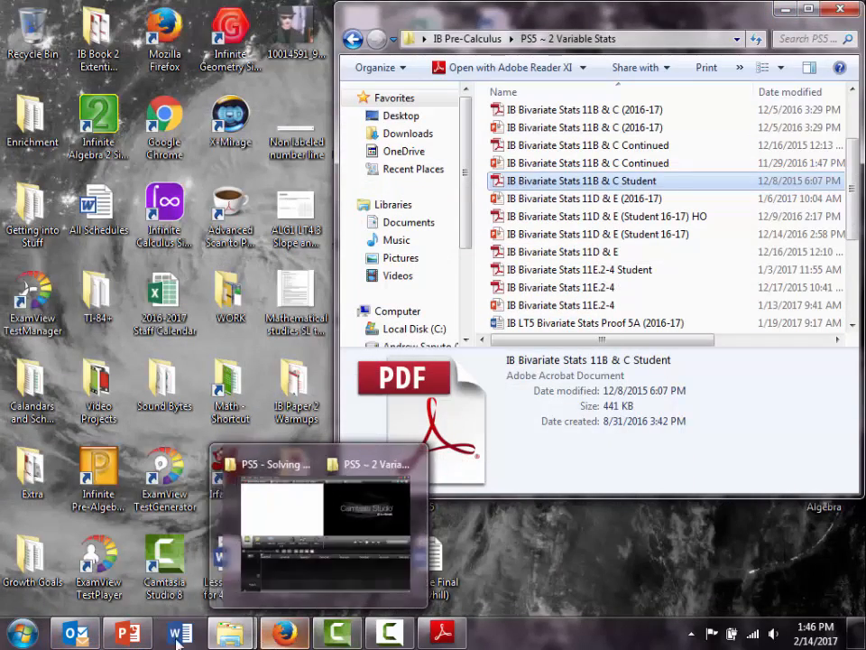
left_click(282, 633)
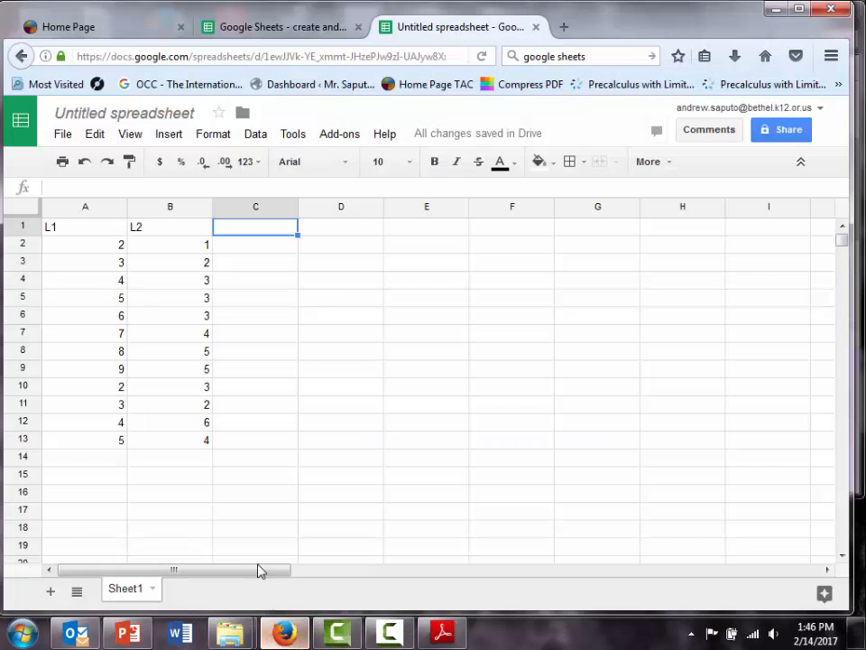
left_click(114, 468)
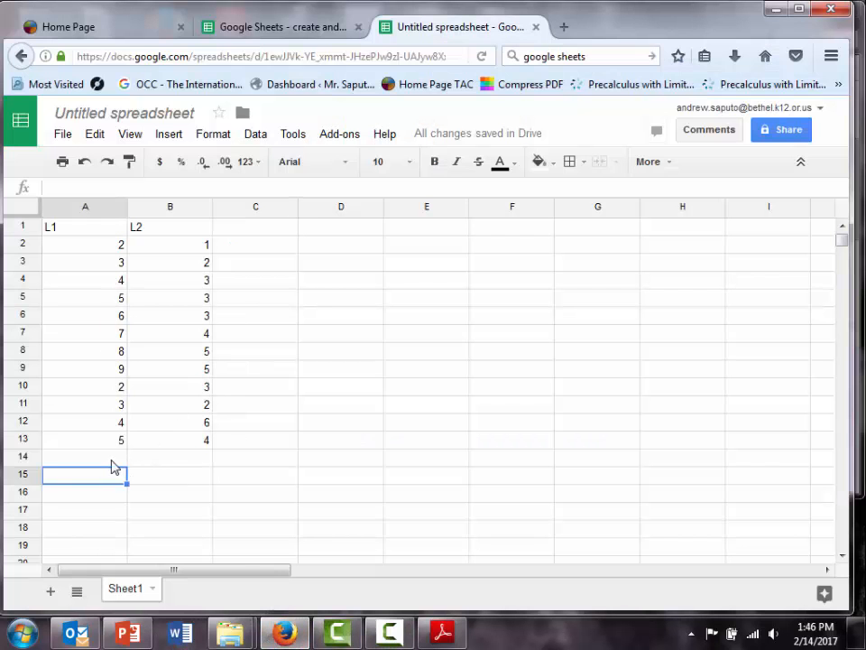
left_click(112, 460)
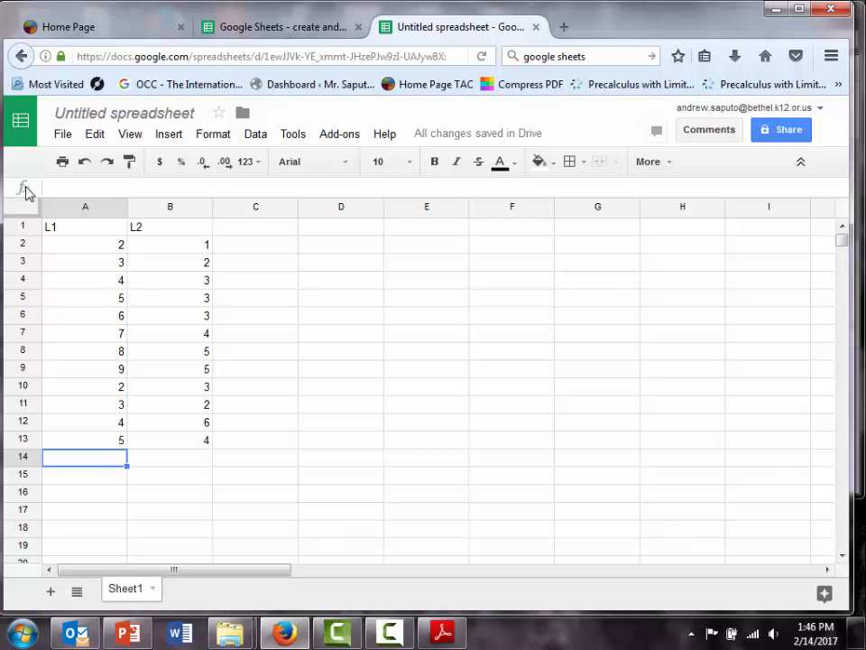
left_click(106, 437)
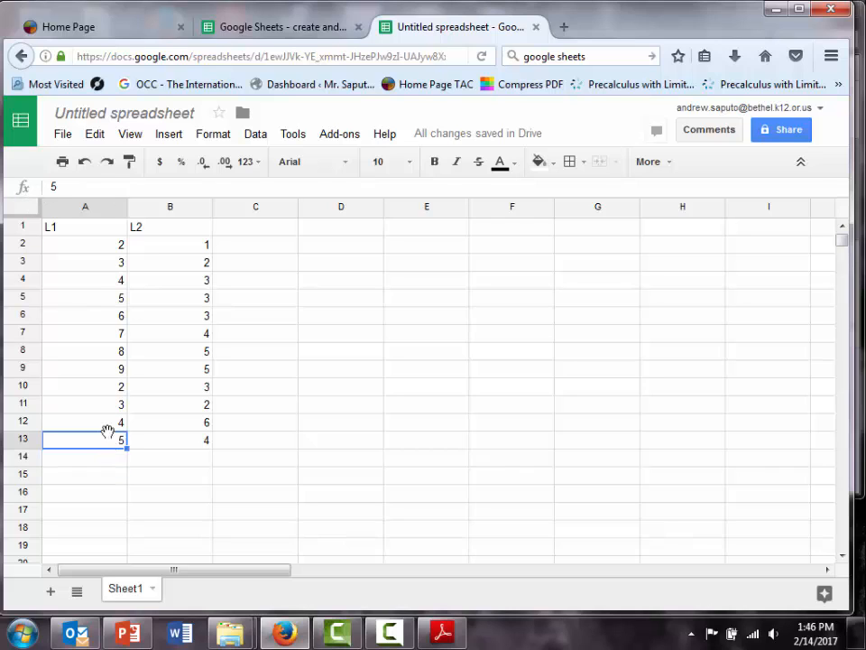
left_click(109, 249)
left_click_drag(109, 256, 112, 442)
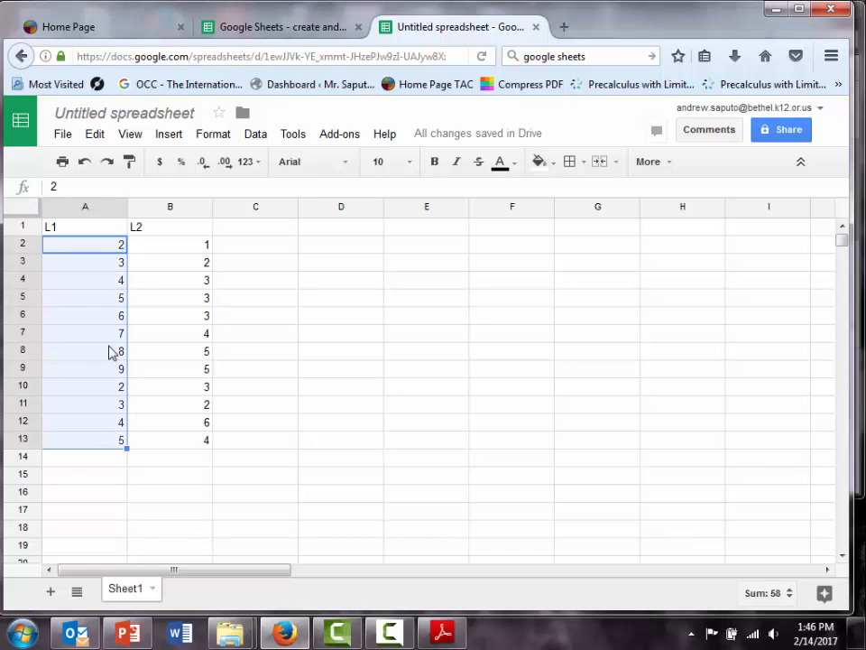
Enter =sum(A2:A13) in cell A14 to total L1, and fill the formula across to B14 for L2.
left_click(111, 457)
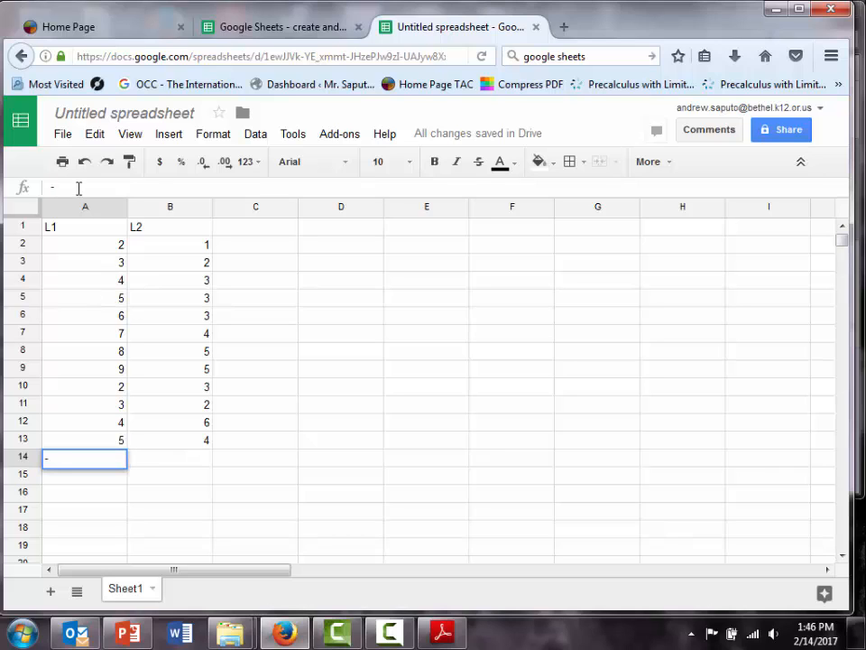
type("=")
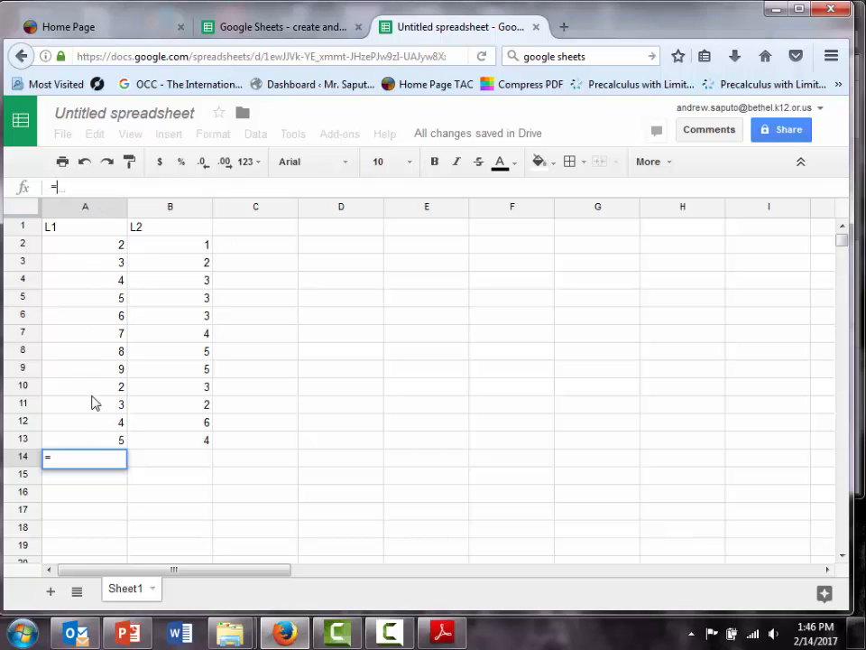
left_click(83, 248)
left_click_drag(83, 260, 85, 442)
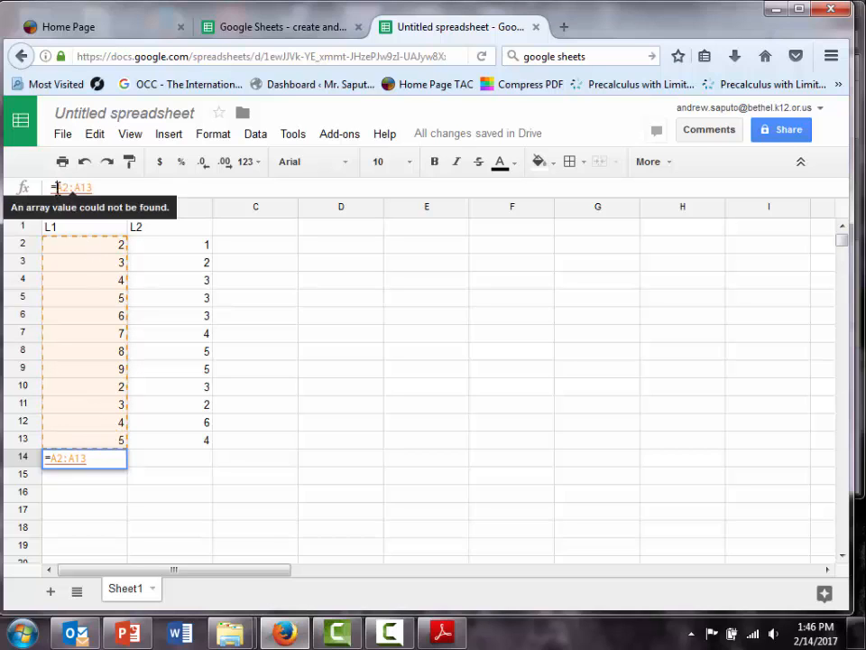
type("sum(")
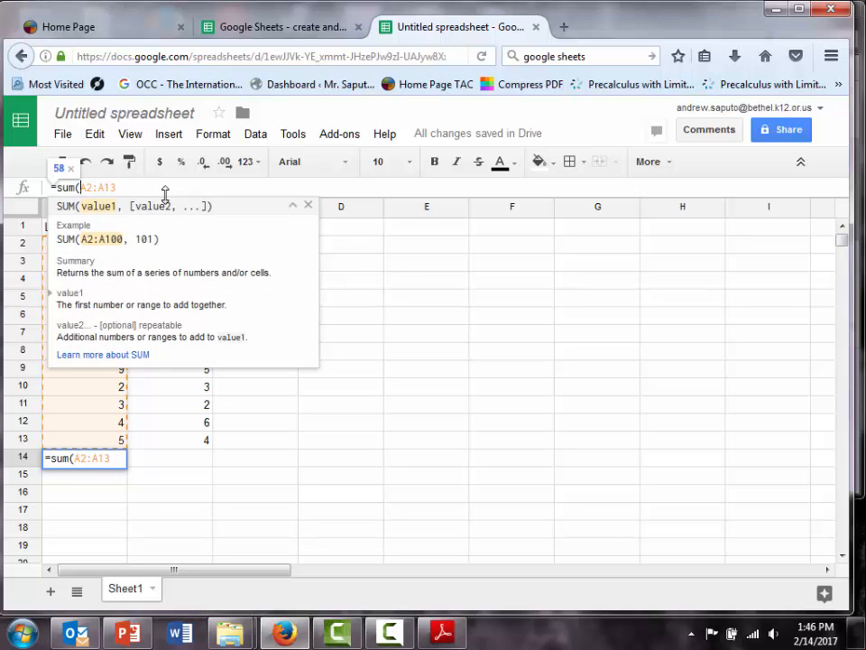
type(")")
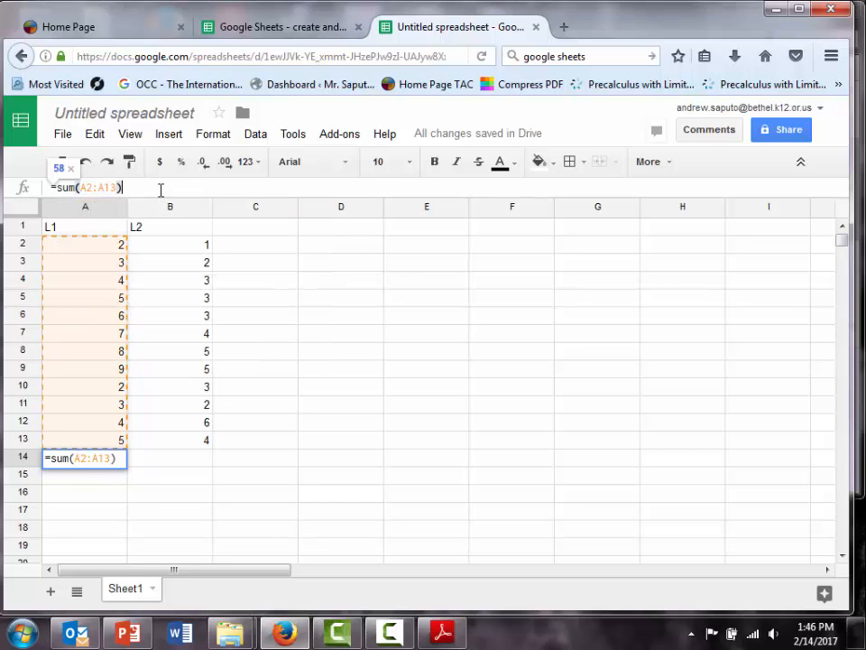
left_click(168, 510)
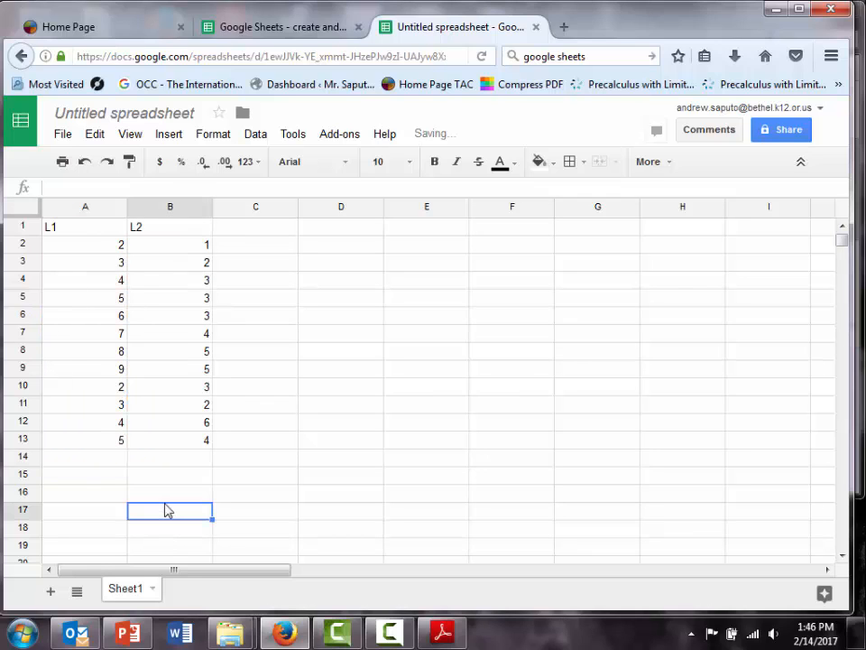
left_click(107, 462)
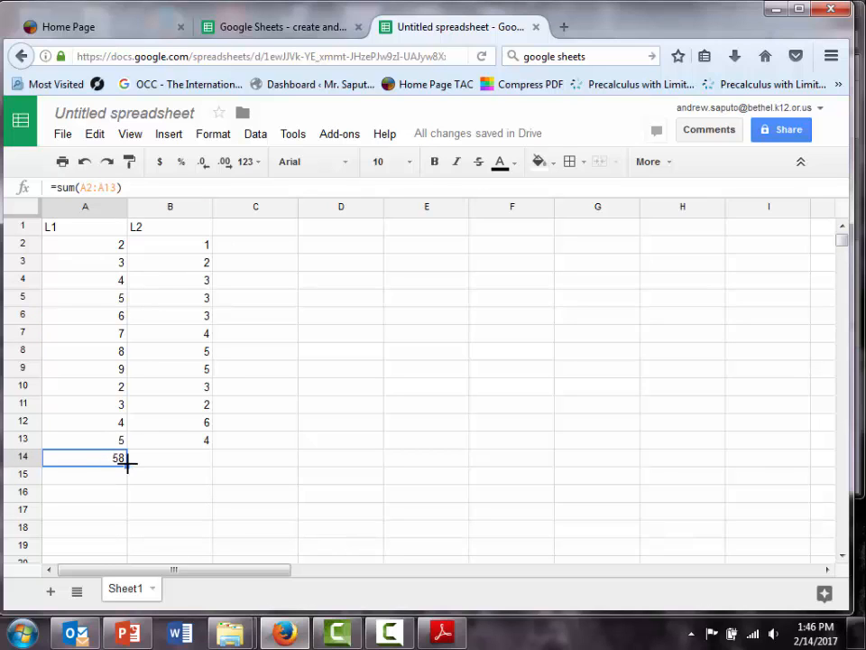
left_click_drag(127, 464, 153, 464)
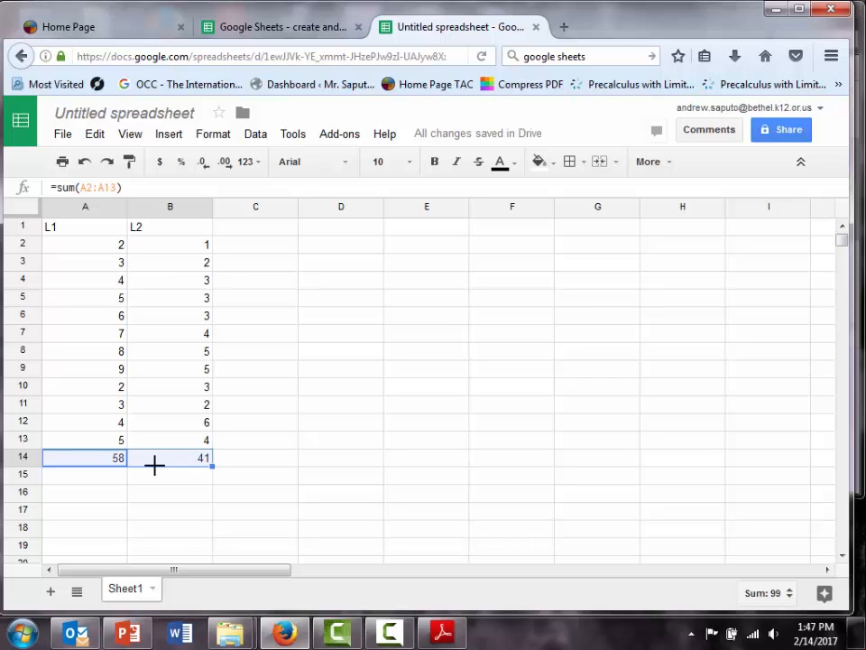
Enter =AVERAGE(A2:A13) in cell A15 for the mean of L1, and fill the formula across to B15 for L2.
left_click(117, 475)
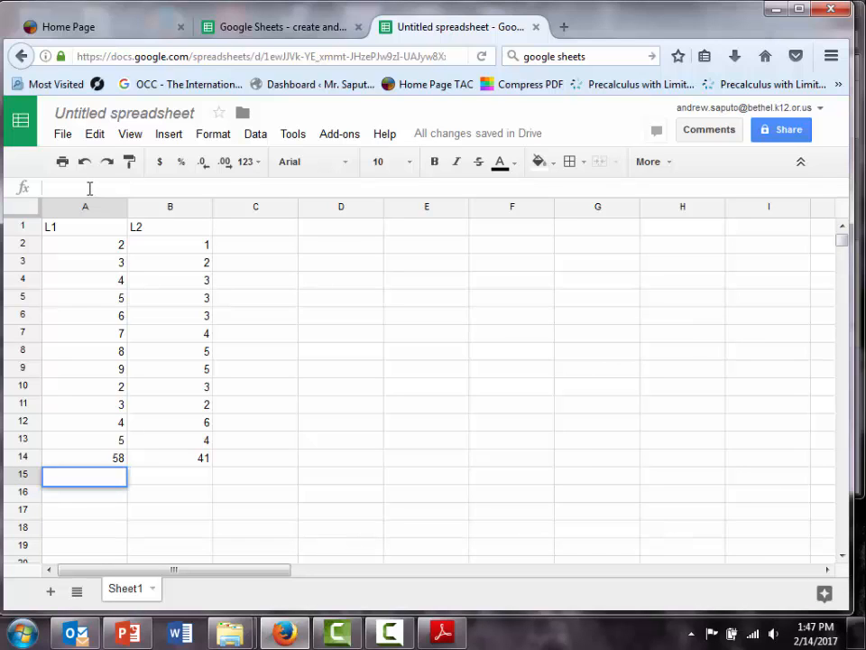
type("=")
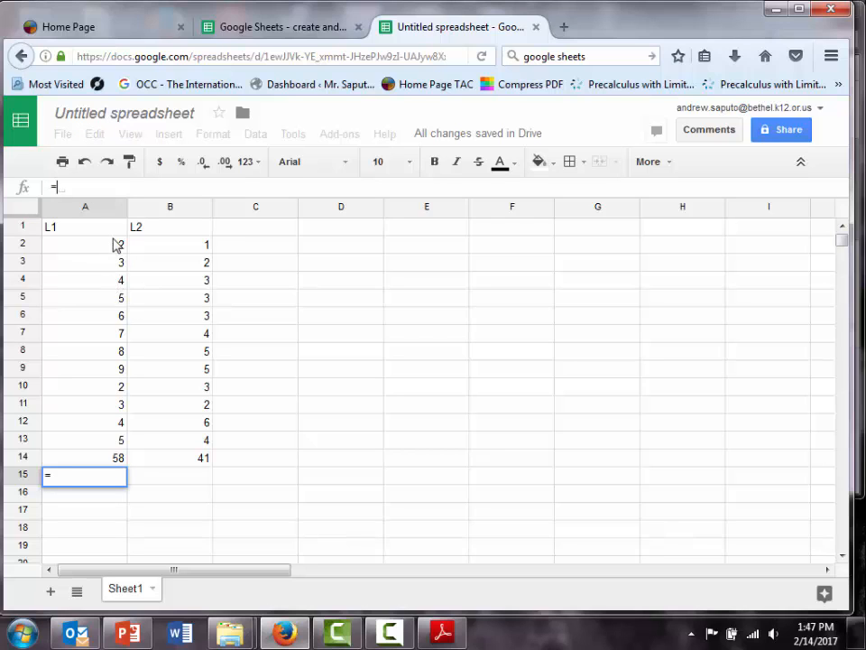
type("average")
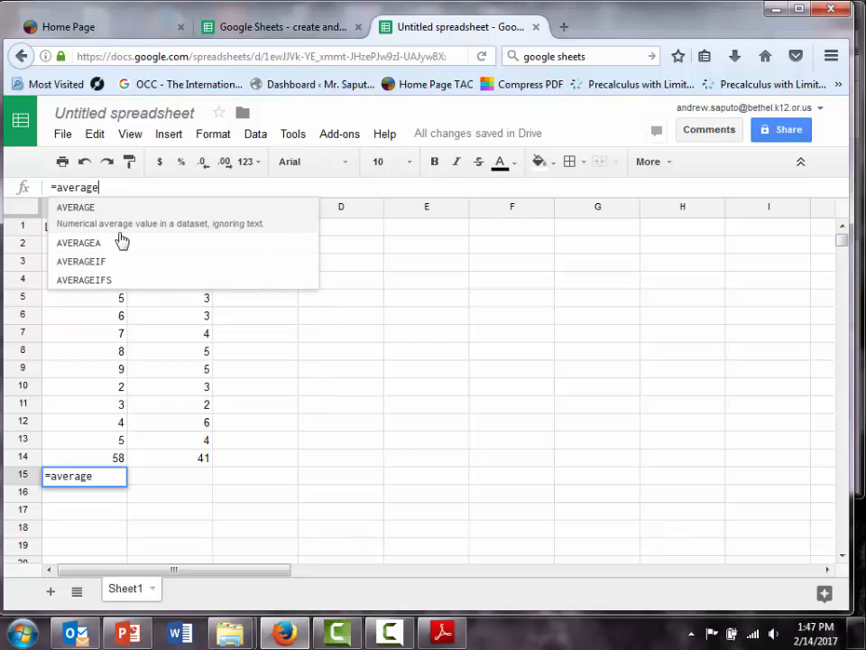
left_click(117, 224)
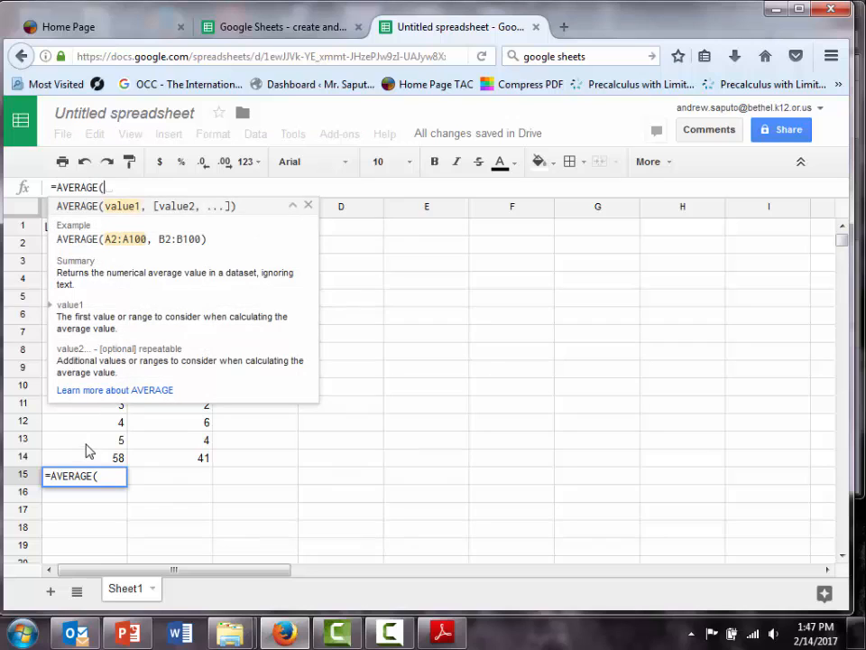
left_click_drag(90, 444, 101, 253)
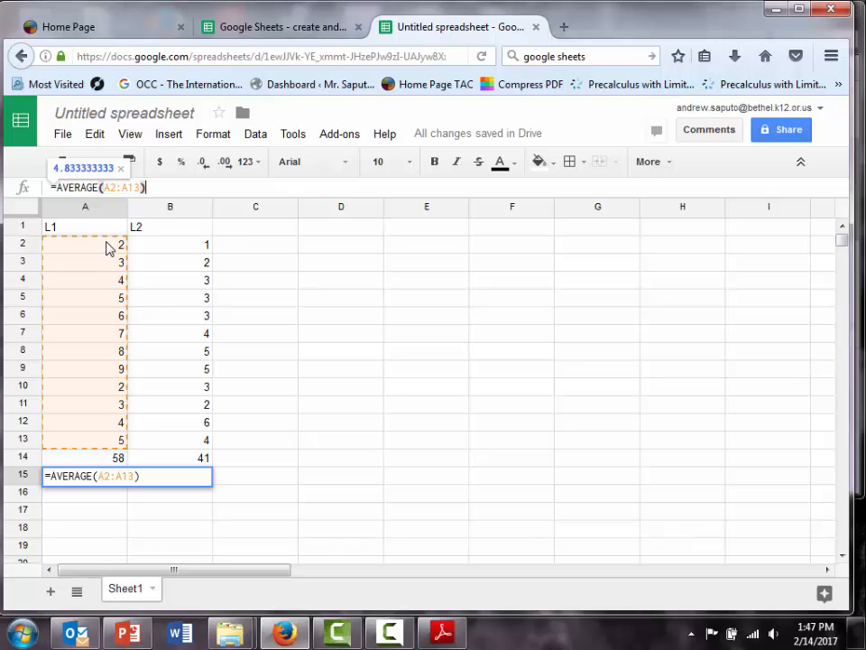
key("Return")
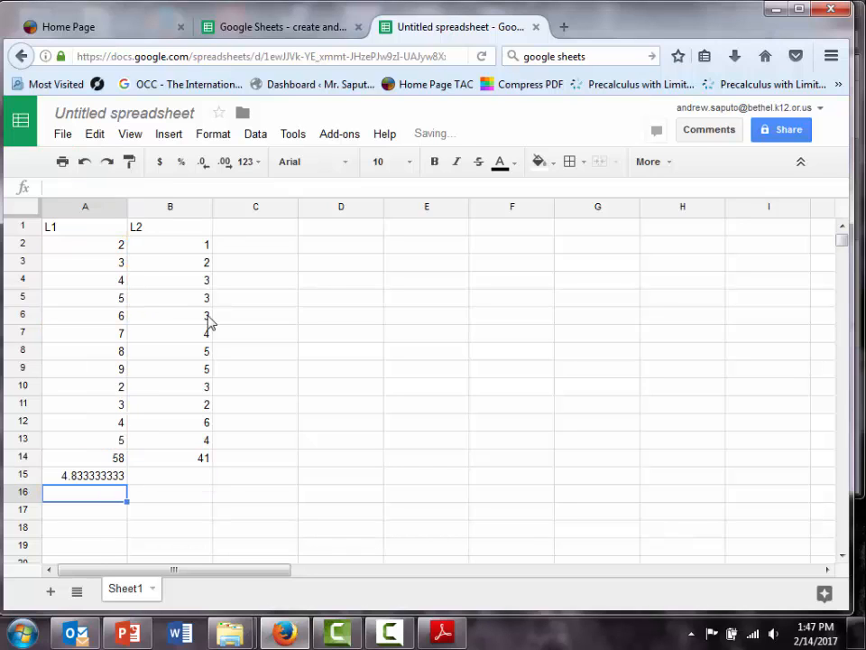
left_click(62, 475)
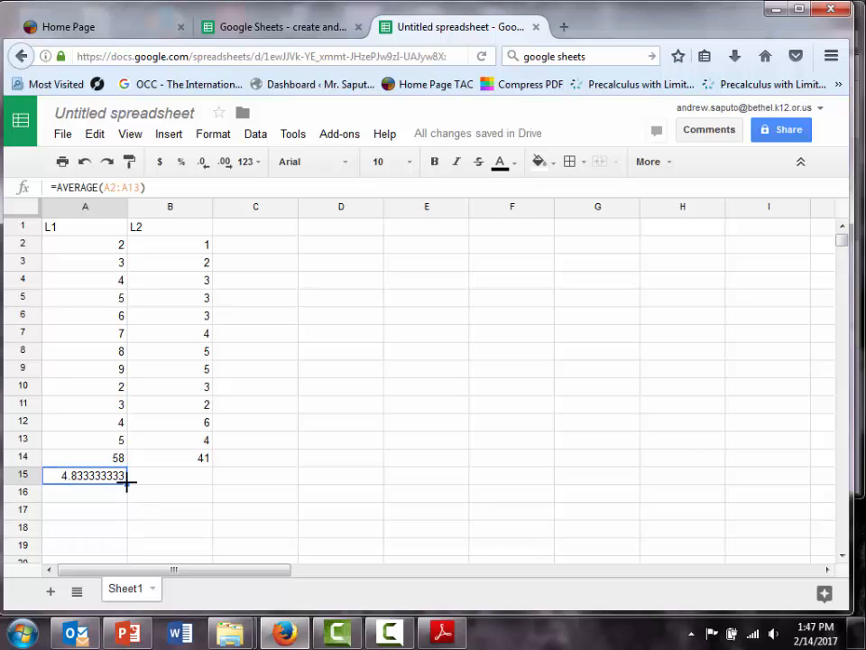
left_click_drag(127, 483, 176, 482)
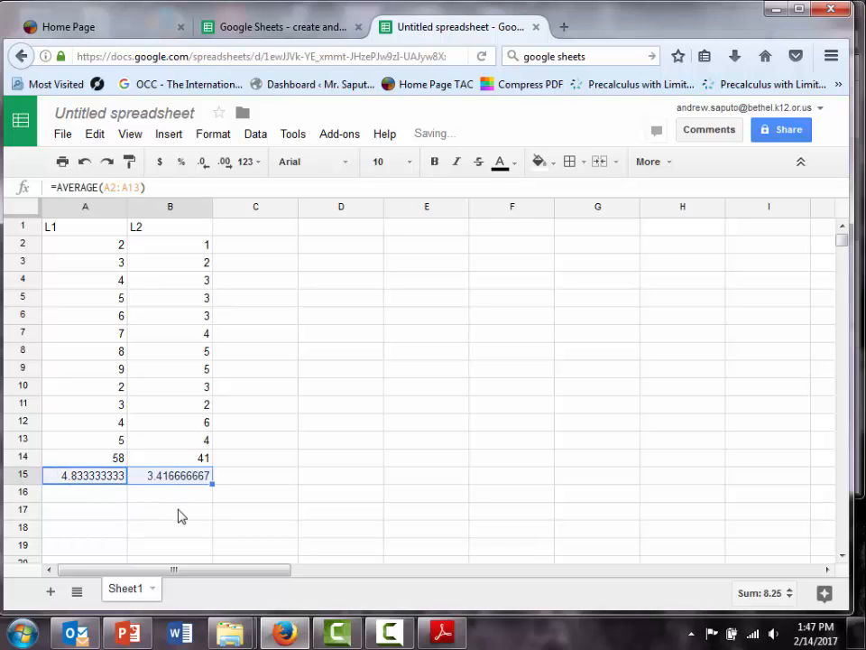
left_click(168, 492)
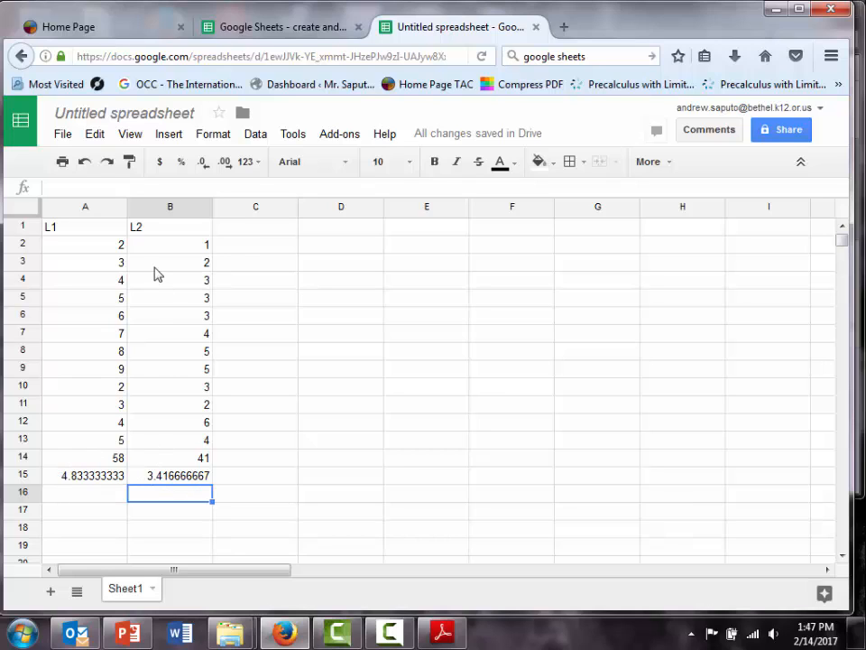
left_click(240, 231)
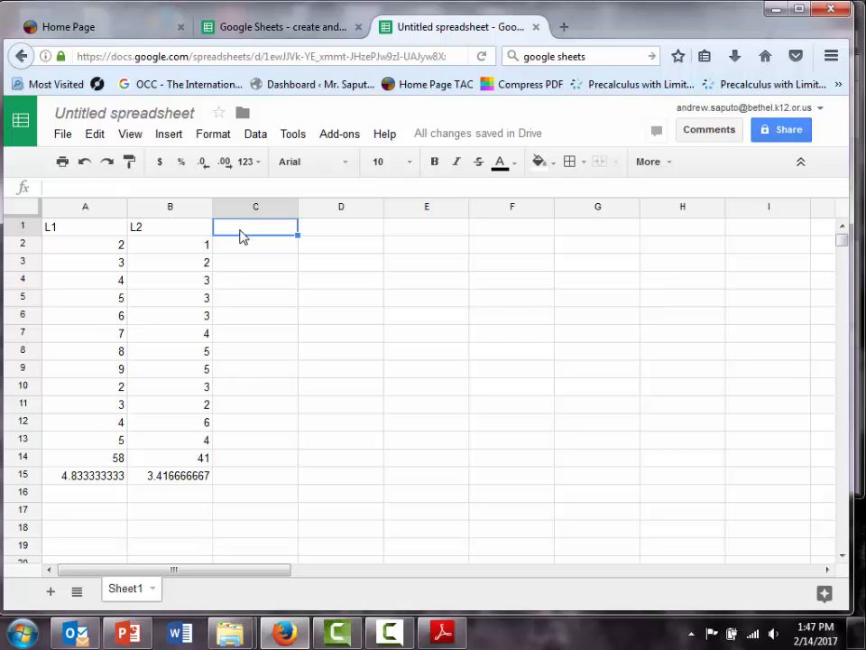
type("x")
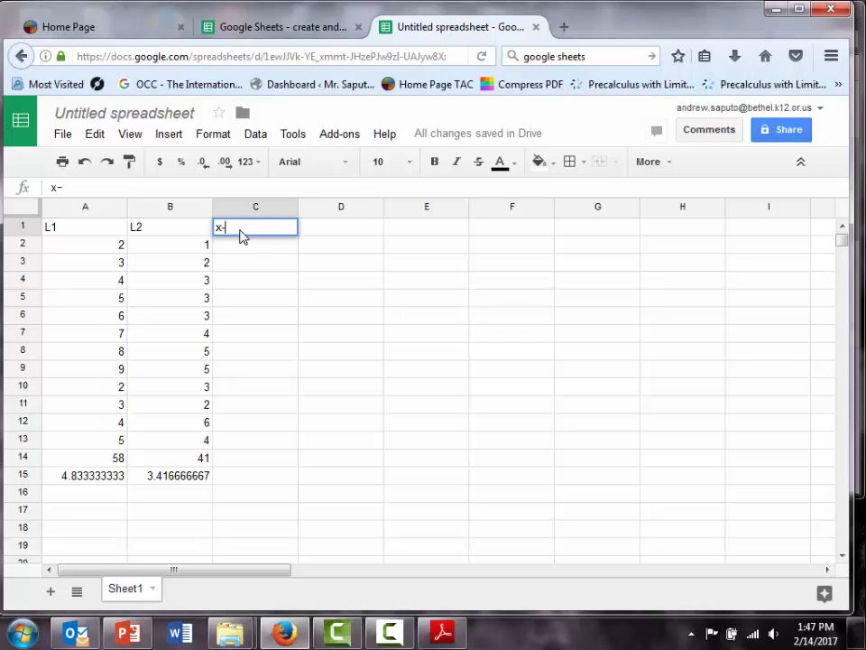
type("-xbar")
key("BackSpace")
key("BackSpace")
key("BackSpace")
key("Escape")
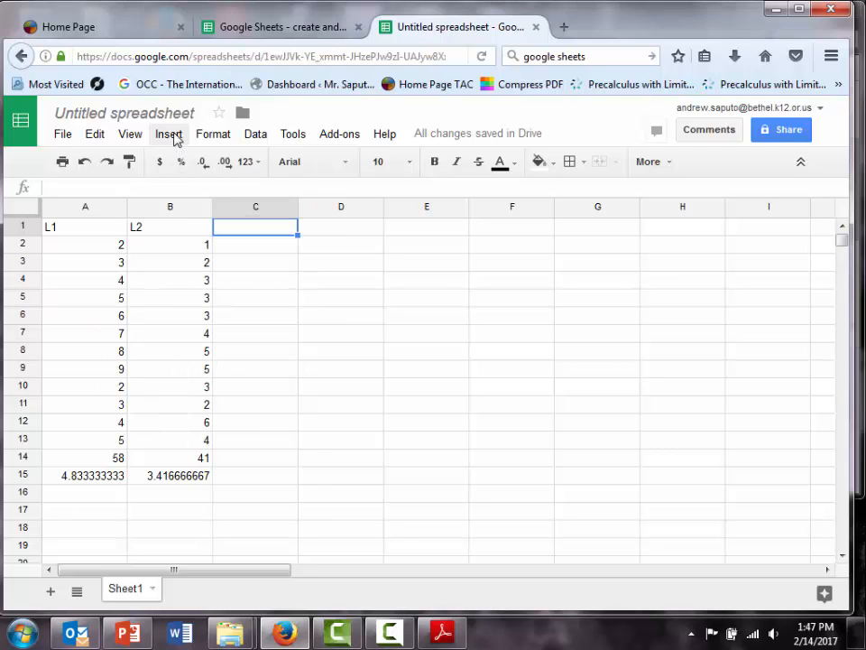
left_click(169, 134)
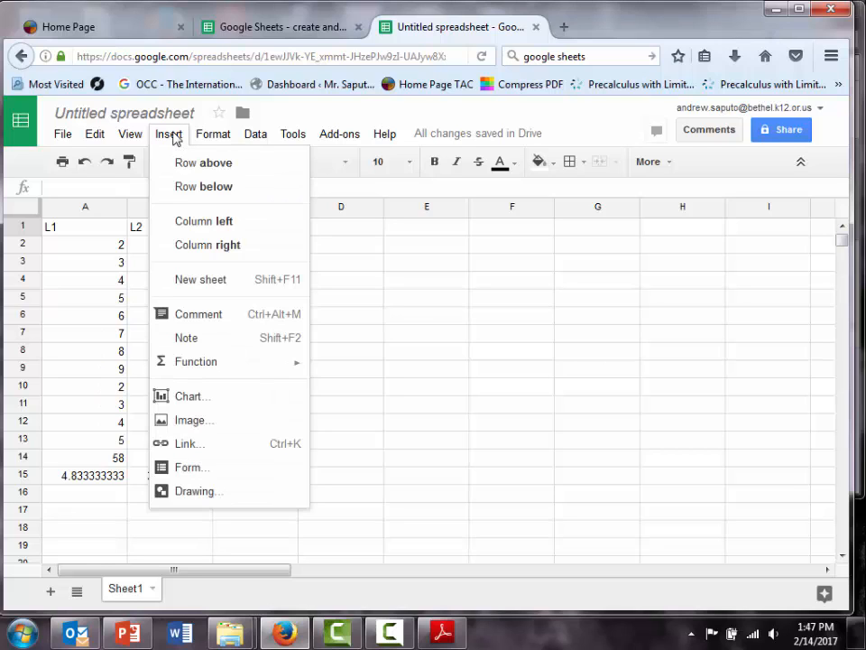
mouse_move(203, 362)
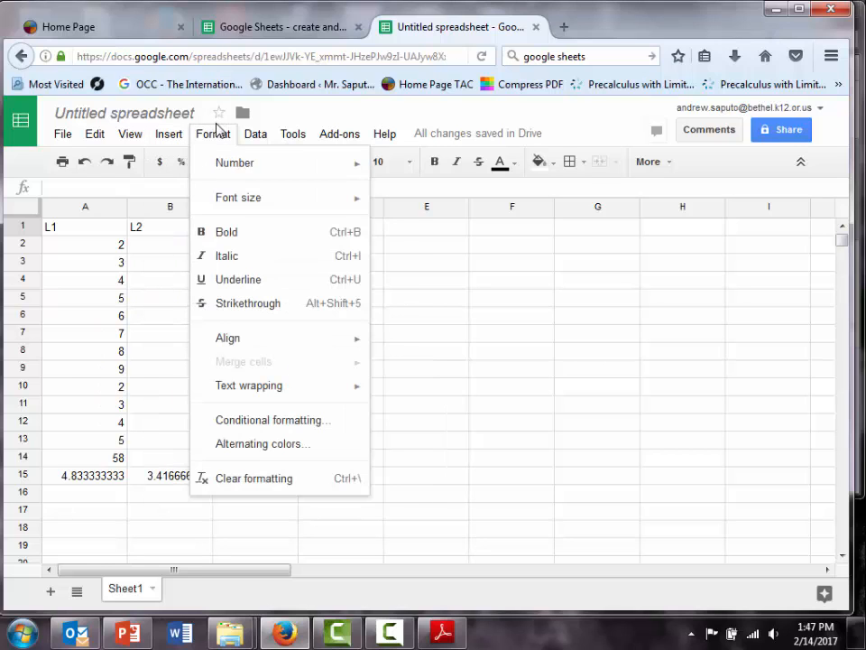
mouse_move(243, 135)
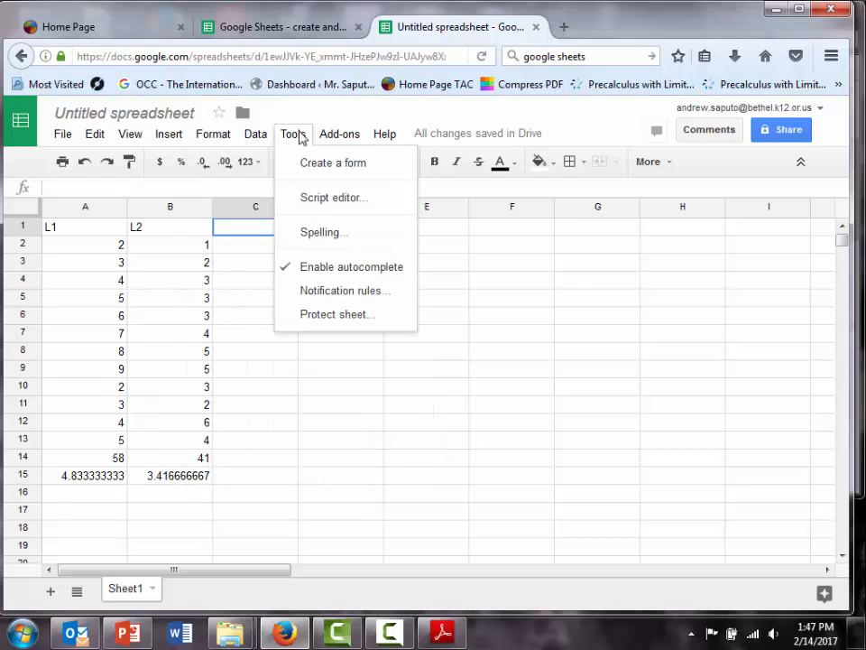
mouse_move(319, 137)
left_click(665, 165)
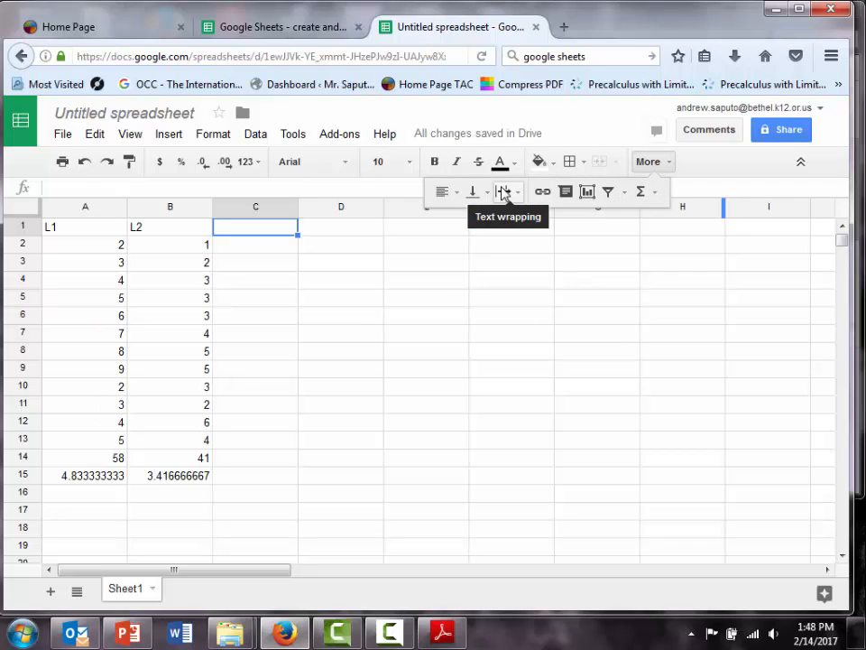
left_click(178, 136)
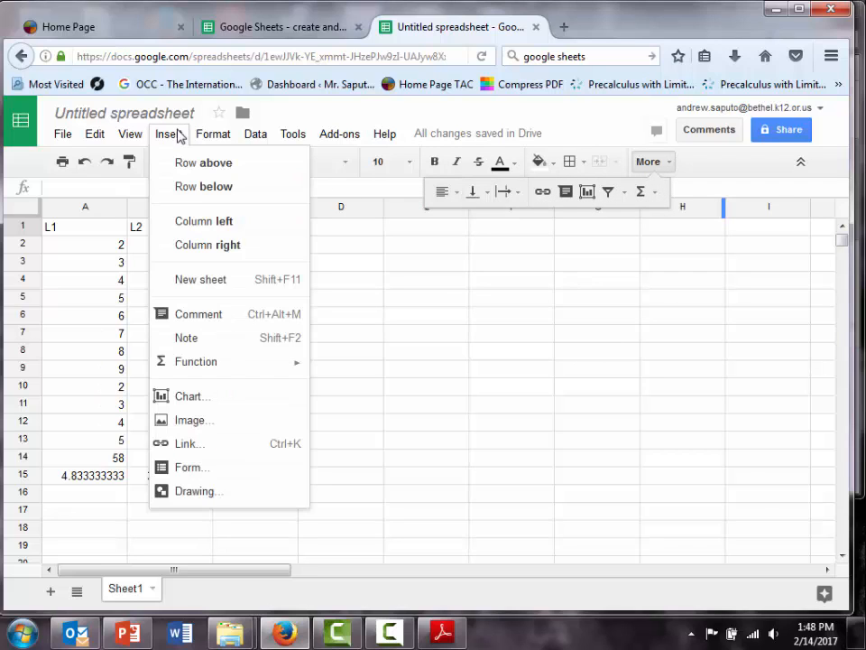
mouse_move(193, 136)
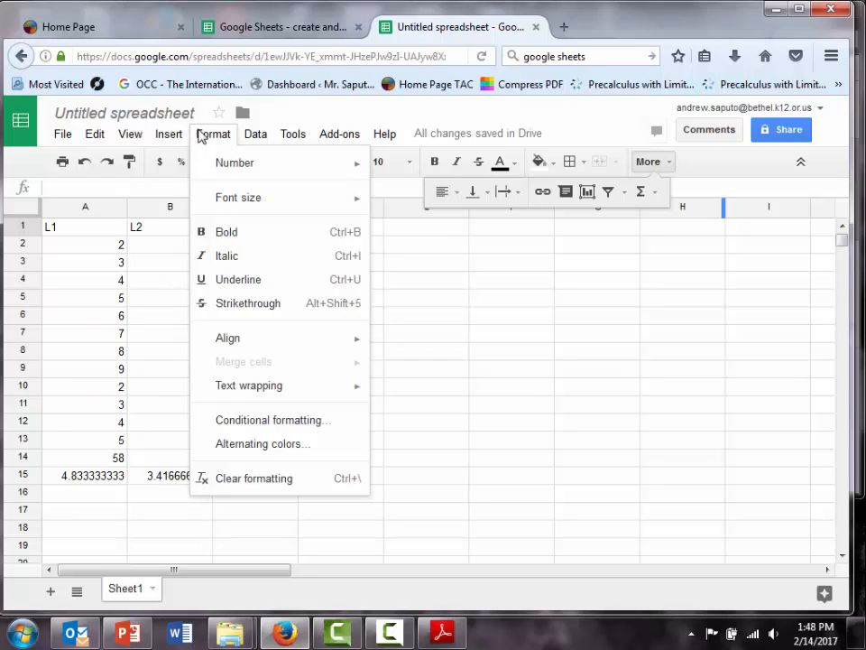
mouse_move(250, 142)
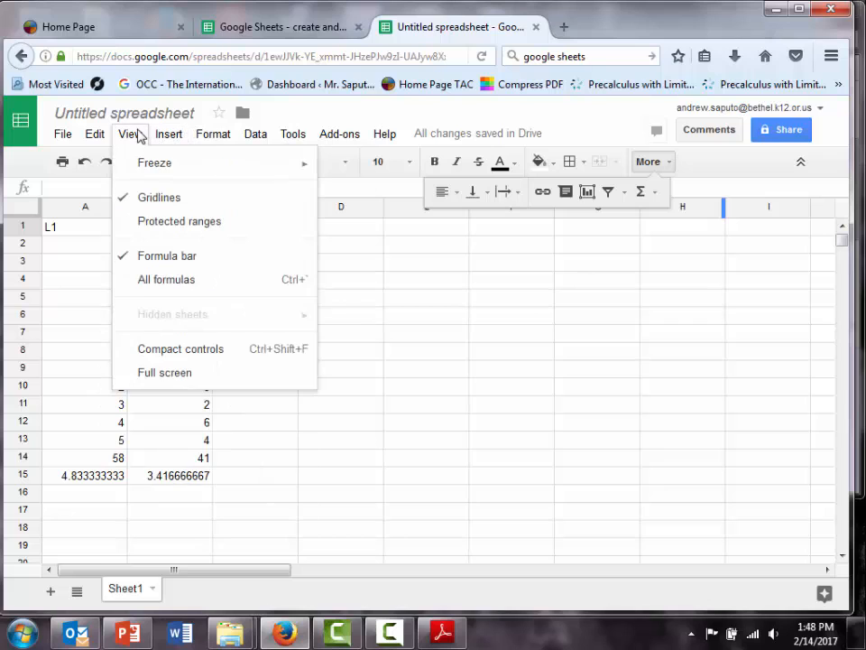
mouse_move(374, 137)
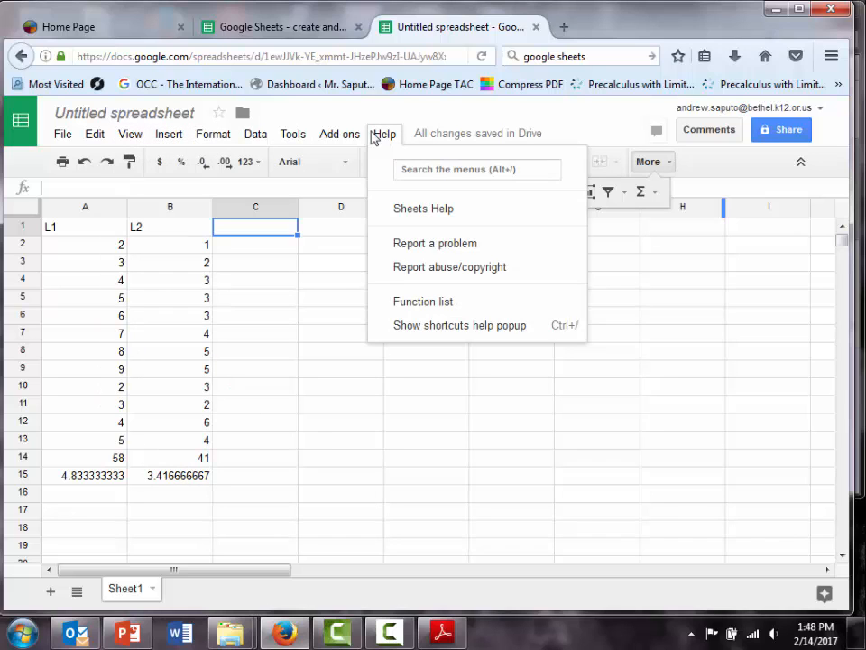
left_click(428, 442)
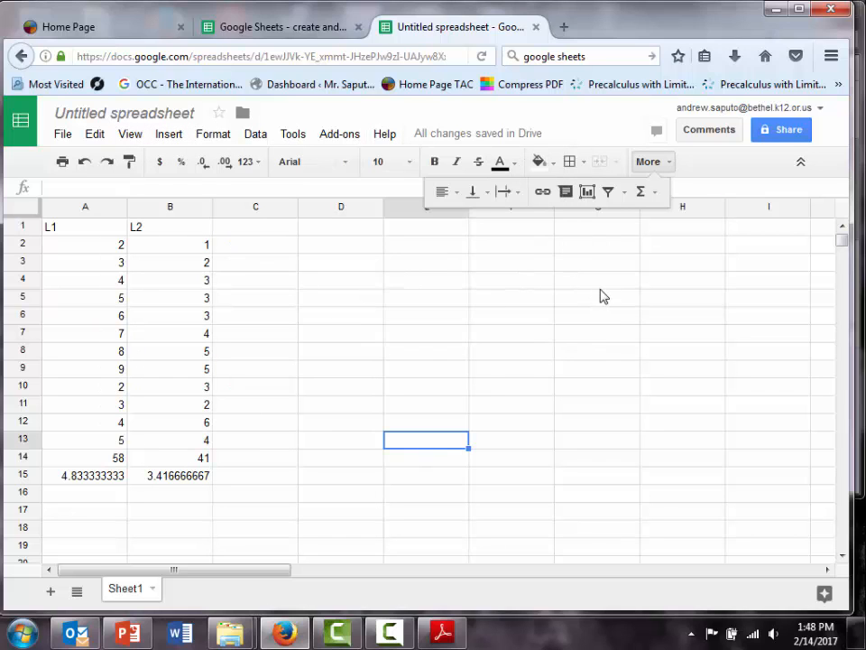
left_click(625, 195)
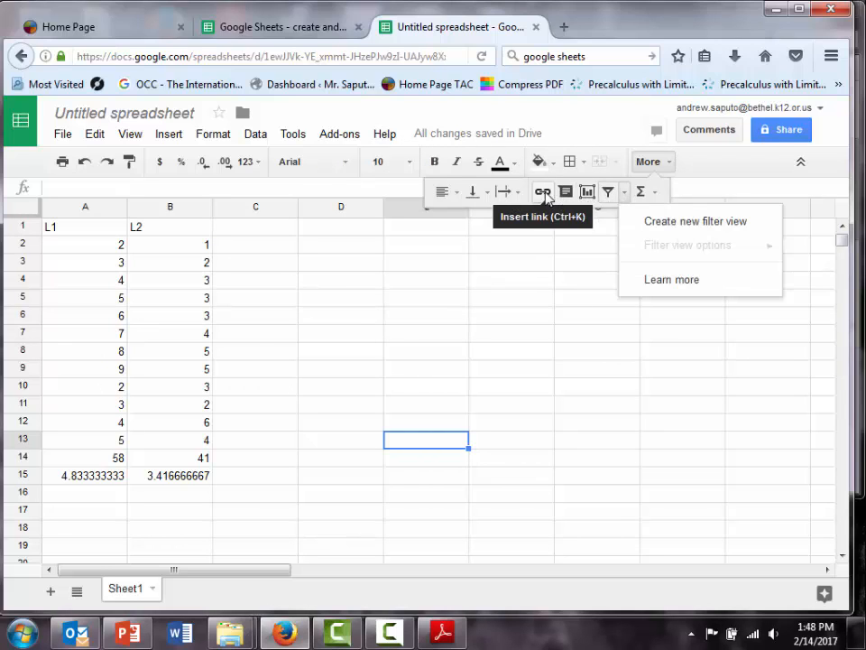
left_click(653, 193)
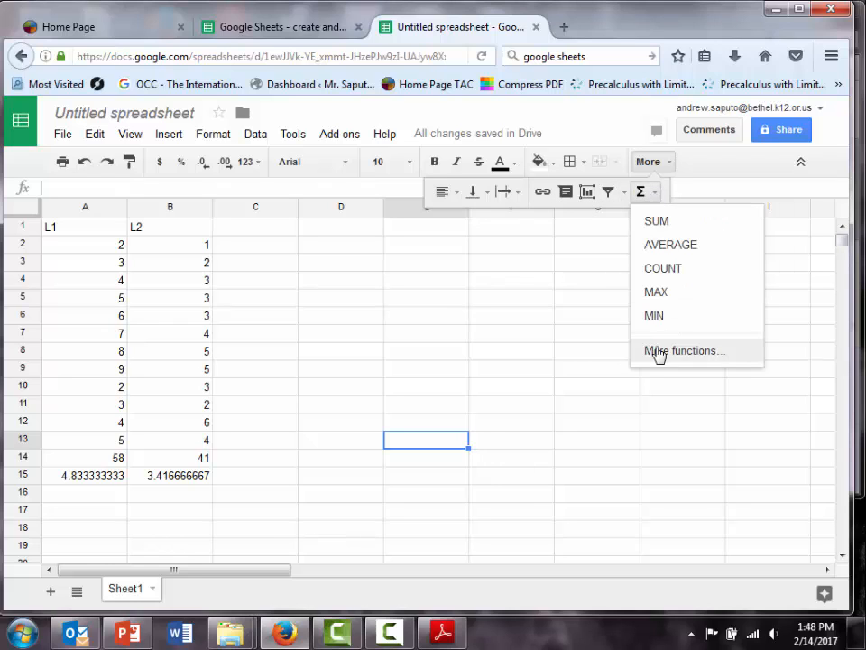
left_click(256, 206)
left_click(259, 231)
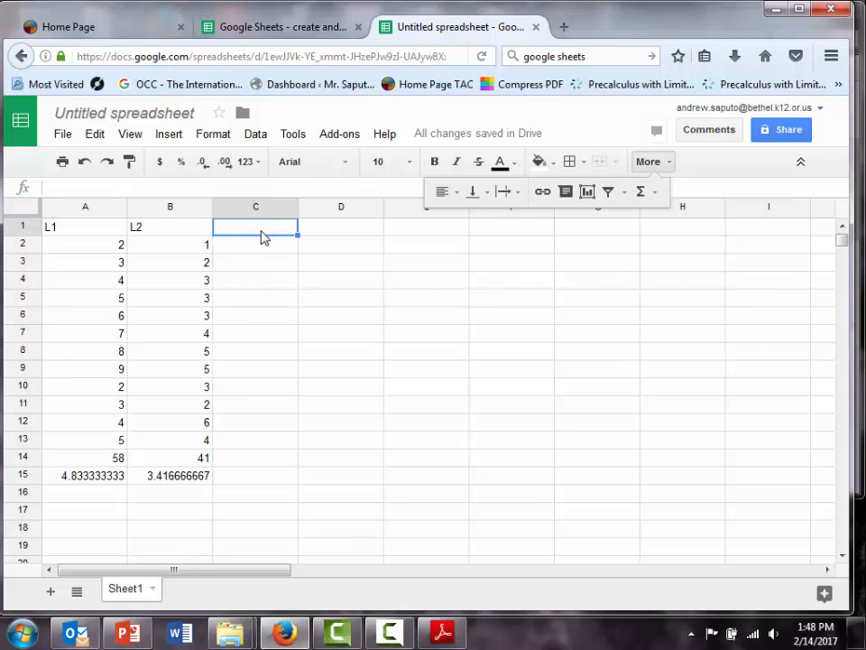
left_click(667, 164)
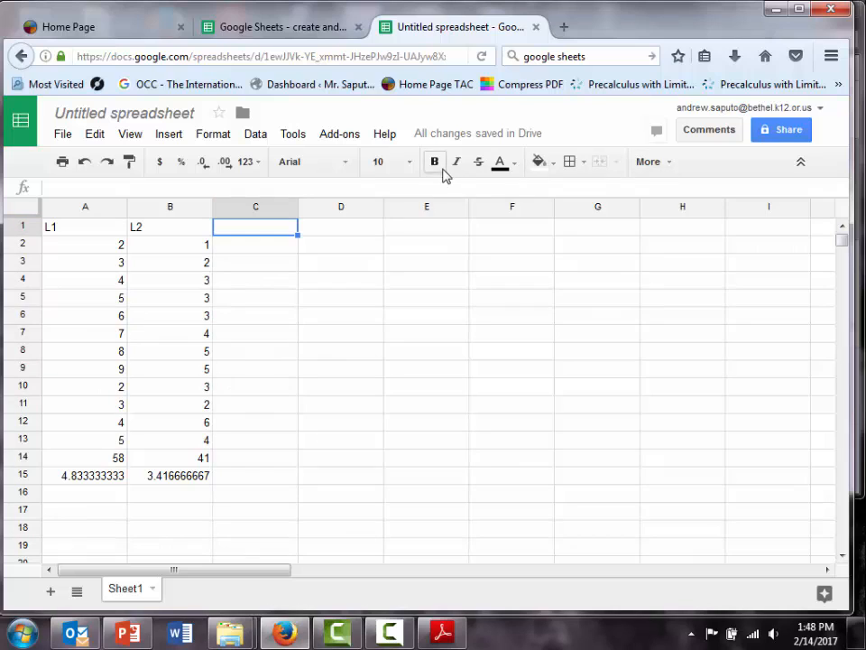
left_click(294, 137)
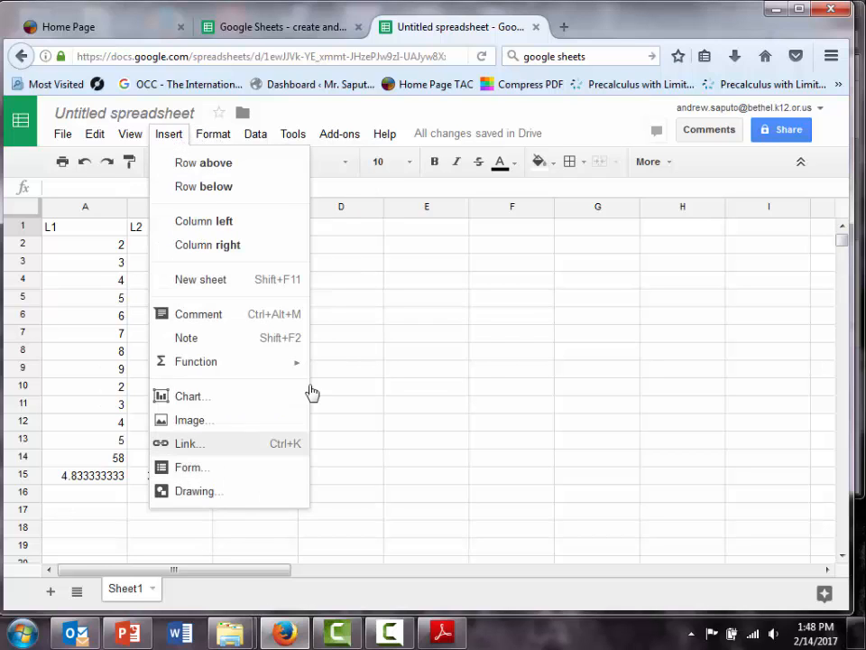
left_click(340, 302)
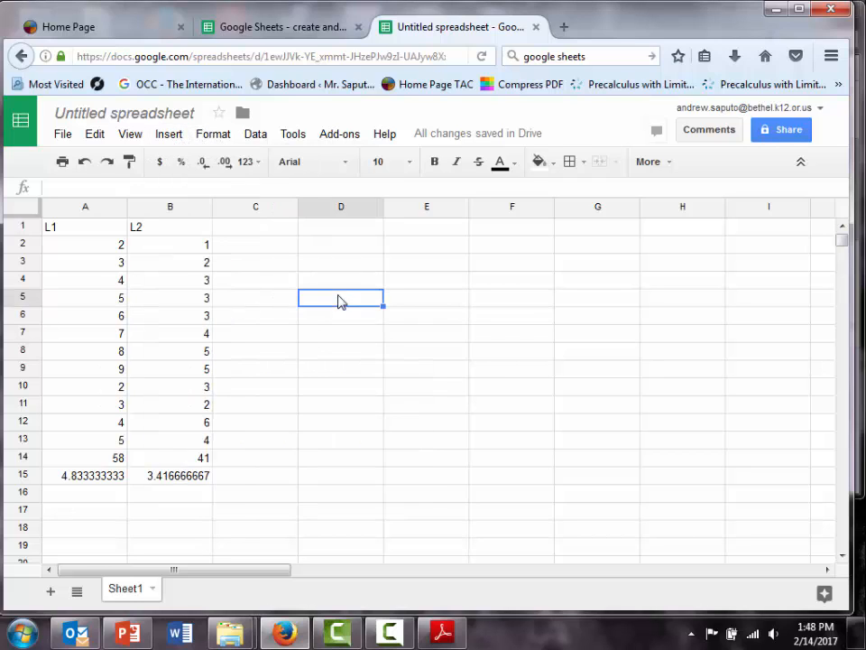
Enter the heading x-xbar in cell C1 for the column of L1 deviations.
left_click(261, 234)
type("x-xba")
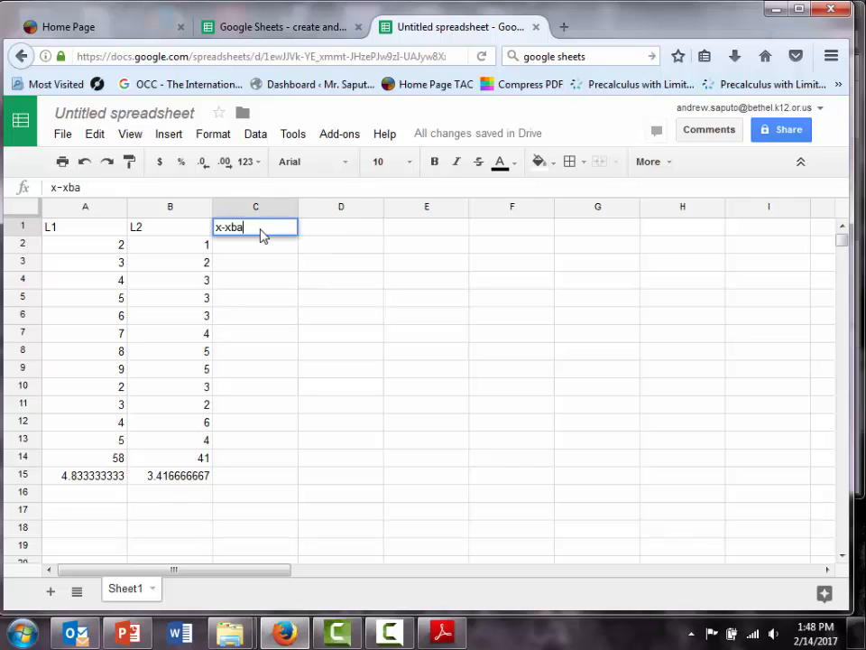
type("r")
Enter =A2-4.83333 in cell C2 to subtract the L1 mean, and fill the formula down to C13.
left_click(254, 254)
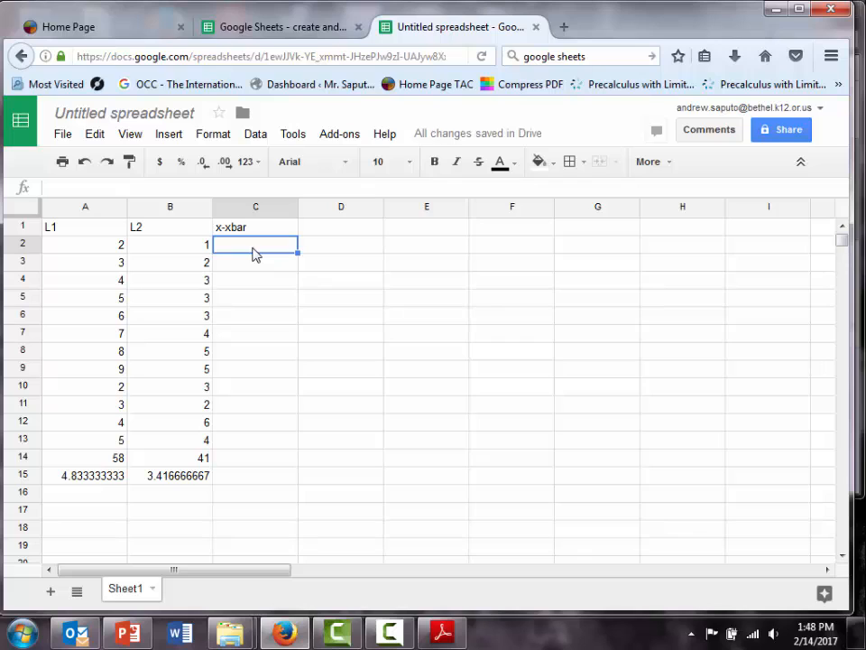
type("=")
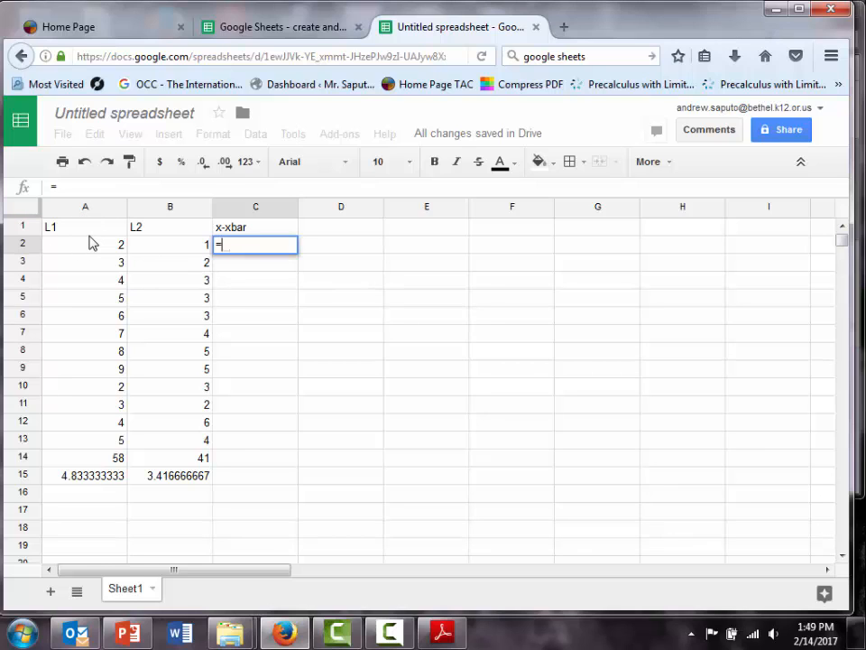
type("A2")
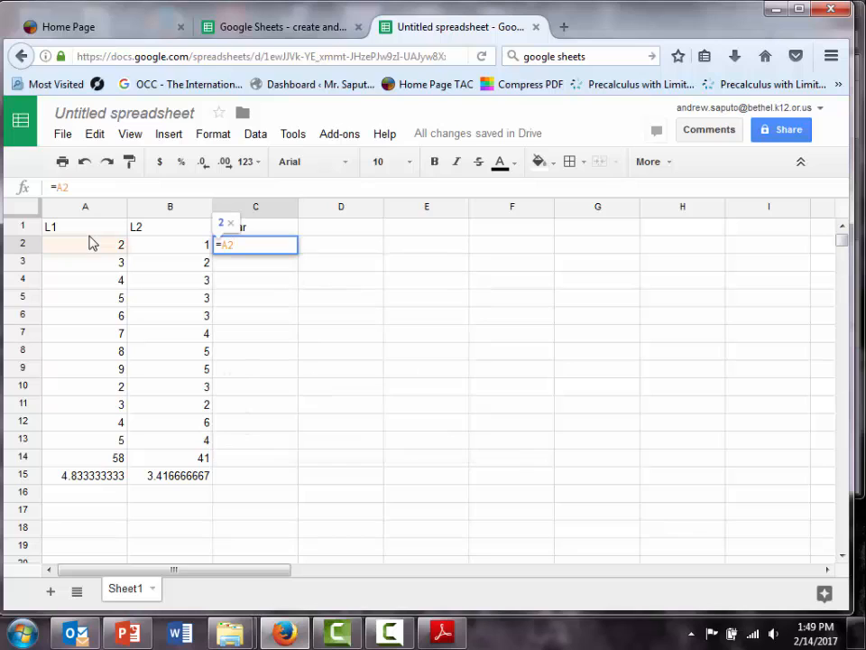
type("-")
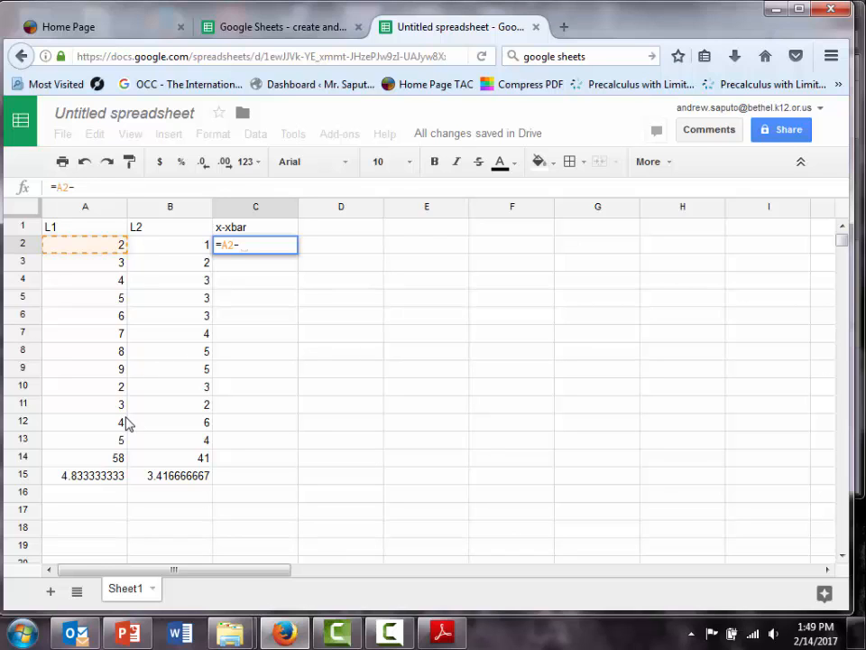
type("a15")
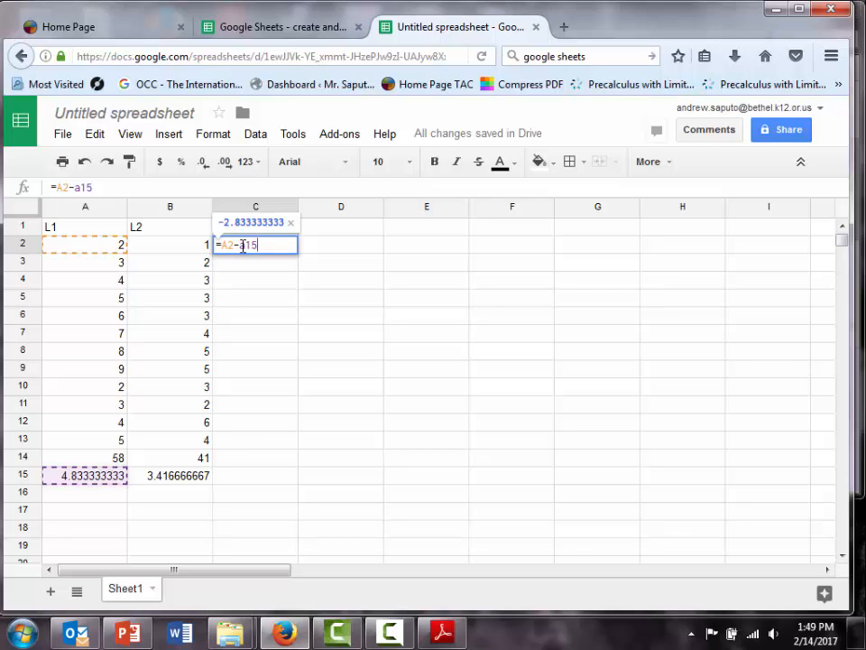
left_click_drag(242, 245, 263, 245)
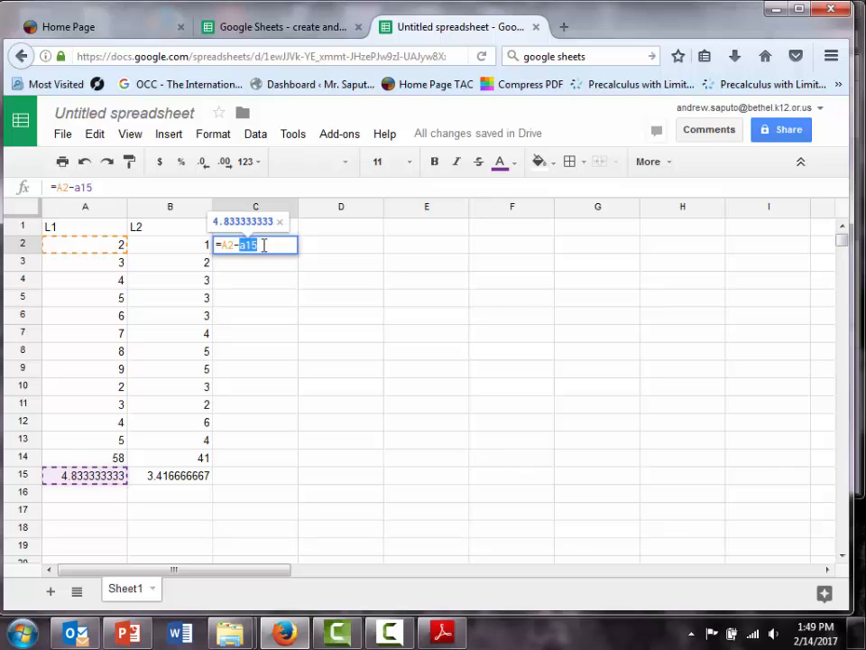
type("4.")
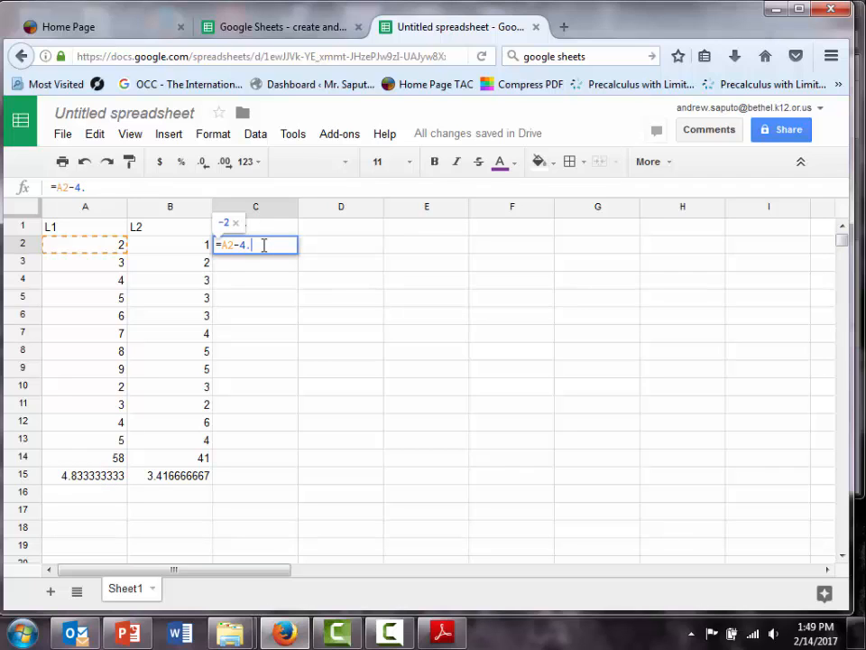
type("83333")
key("Return")
left_click(266, 247)
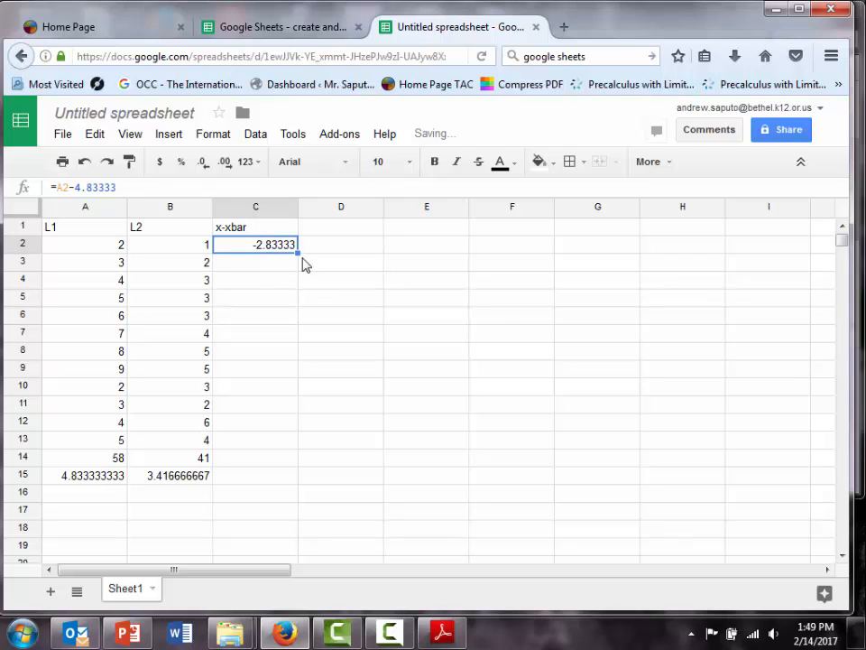
left_click_drag(298, 253, 287, 442)
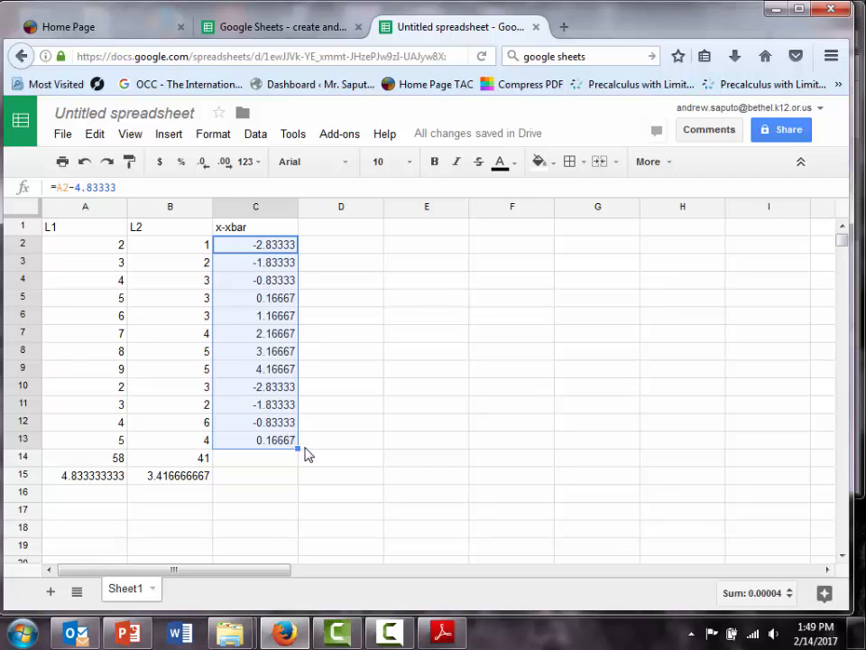
left_click_drag(300, 447, 351, 444)
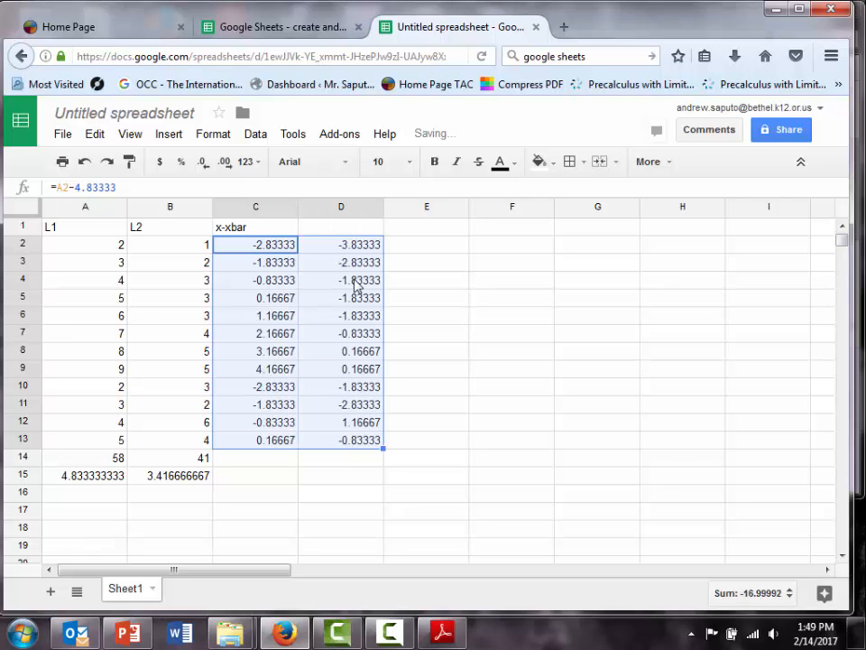
left_click(357, 246)
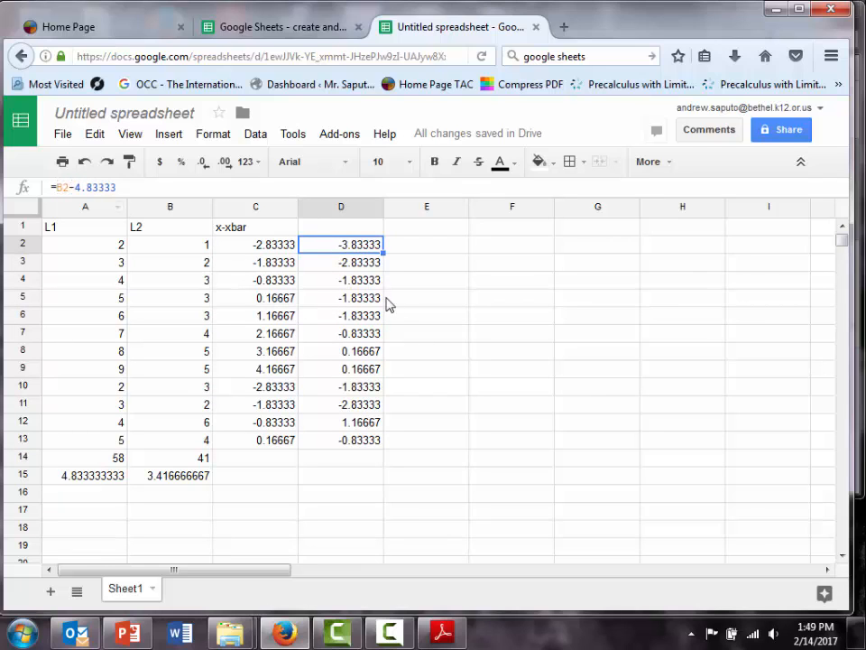
key("ctrl+z")
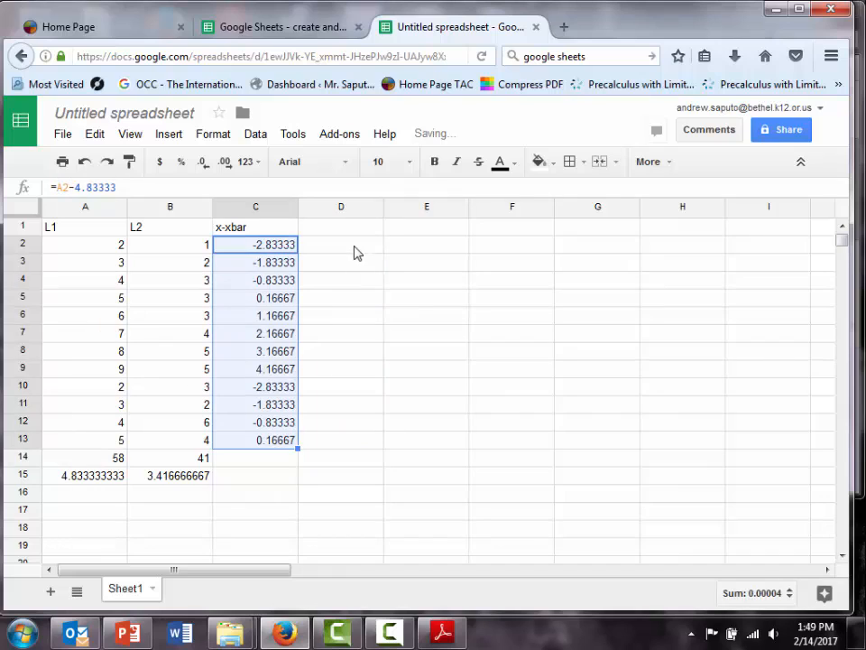
Enter =B2-3.416667 in cell D2 to subtract the L2 mean from the first L2 value.
left_click(354, 252)
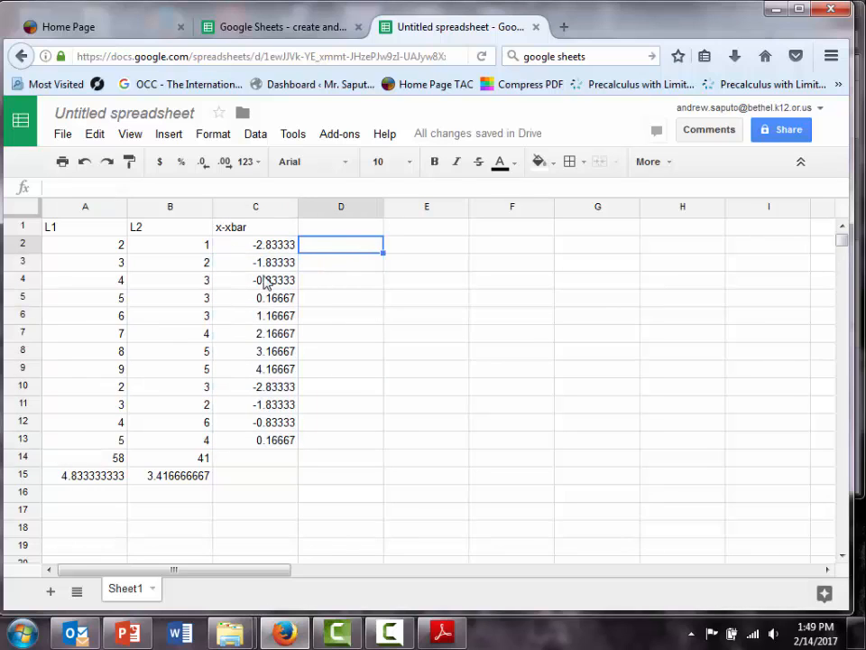
type("=")
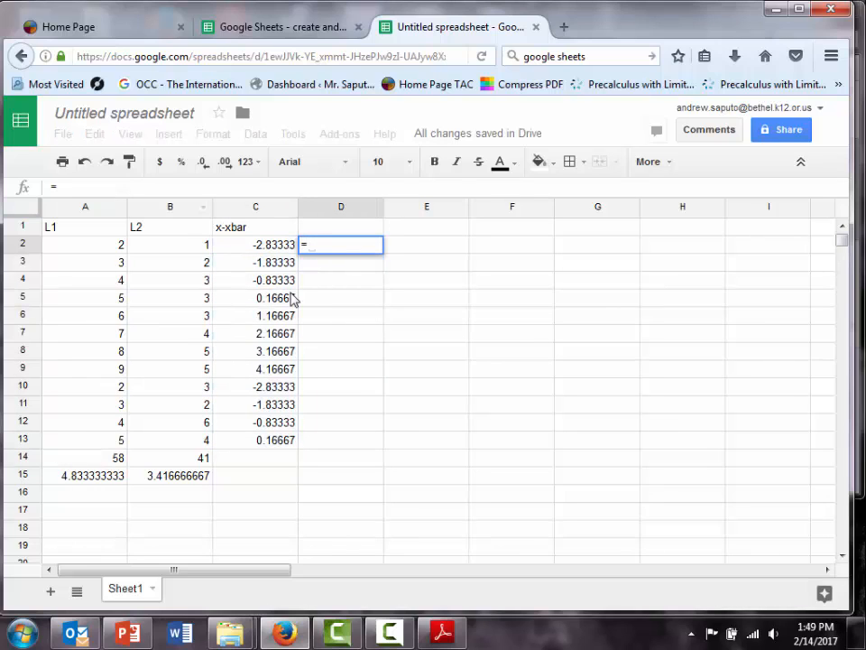
type("B2")
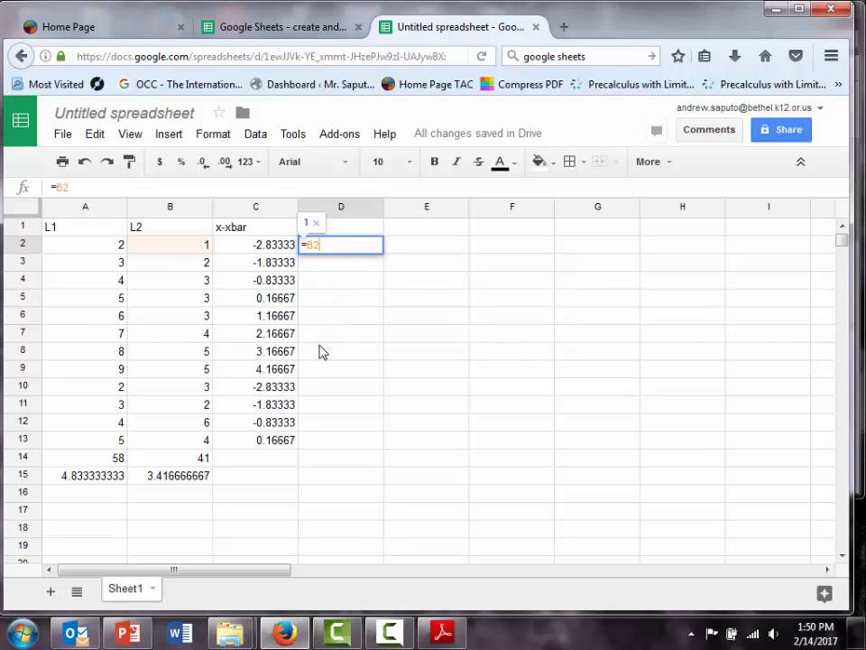
type("-")
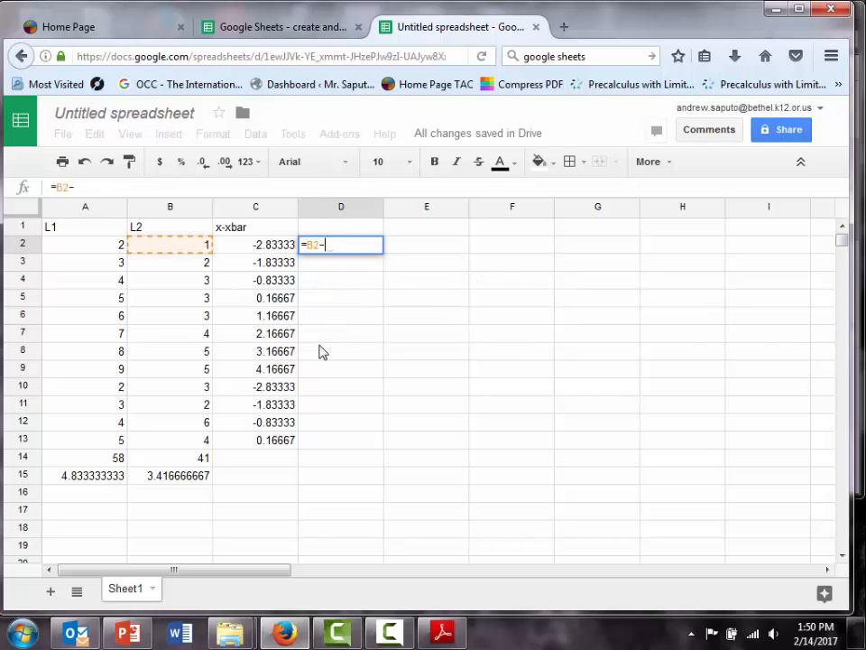
type("3.41")
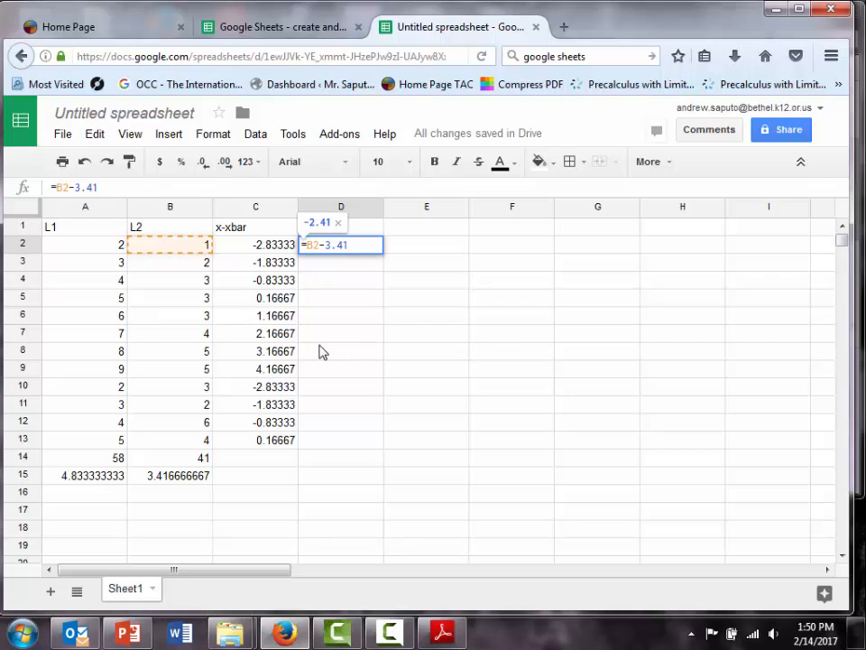
type("6667")
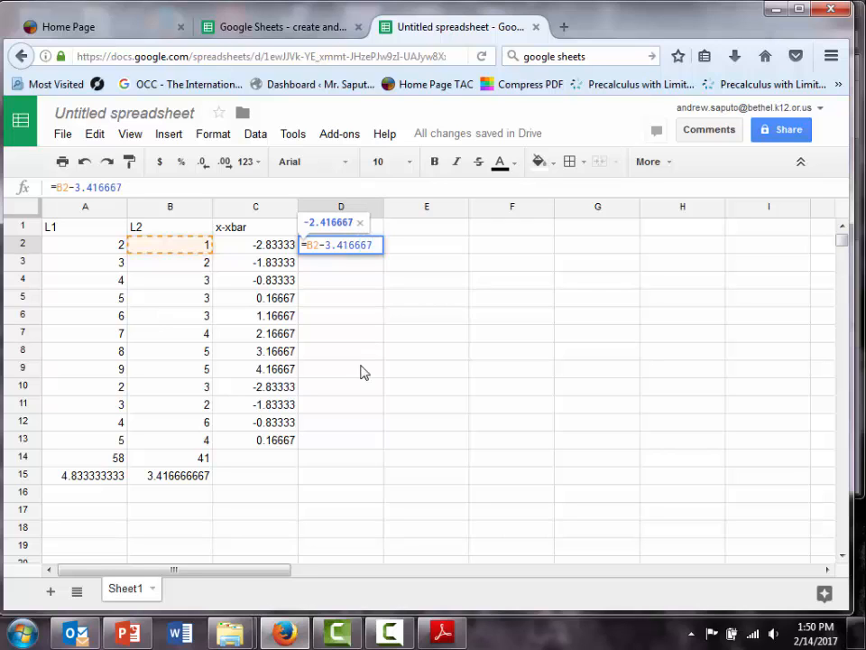
left_click(361, 388)
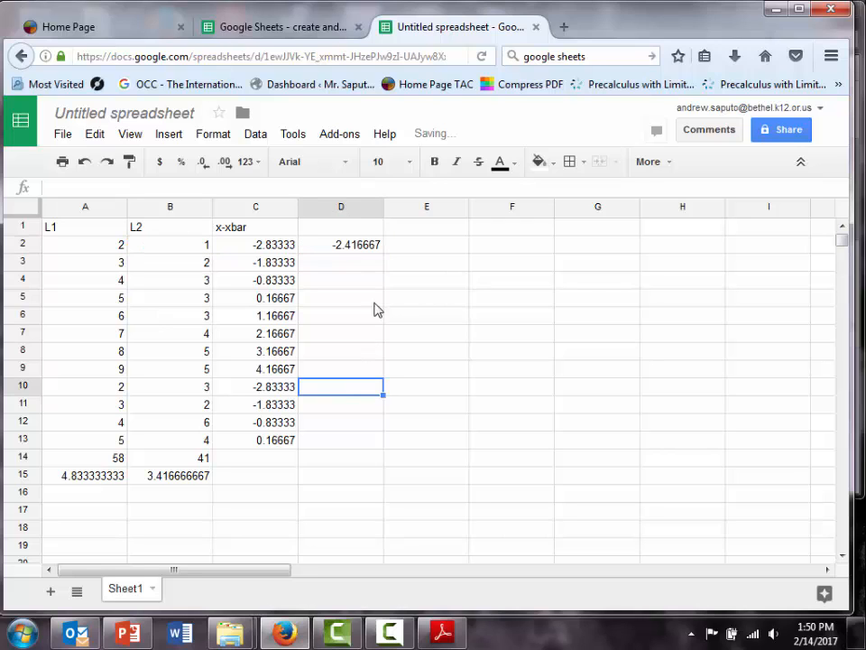
Fill the formula in D2 down to D13 and enter the heading y-ybar in cell D1.
left_click(377, 252)
left_click_drag(382, 250, 384, 437)
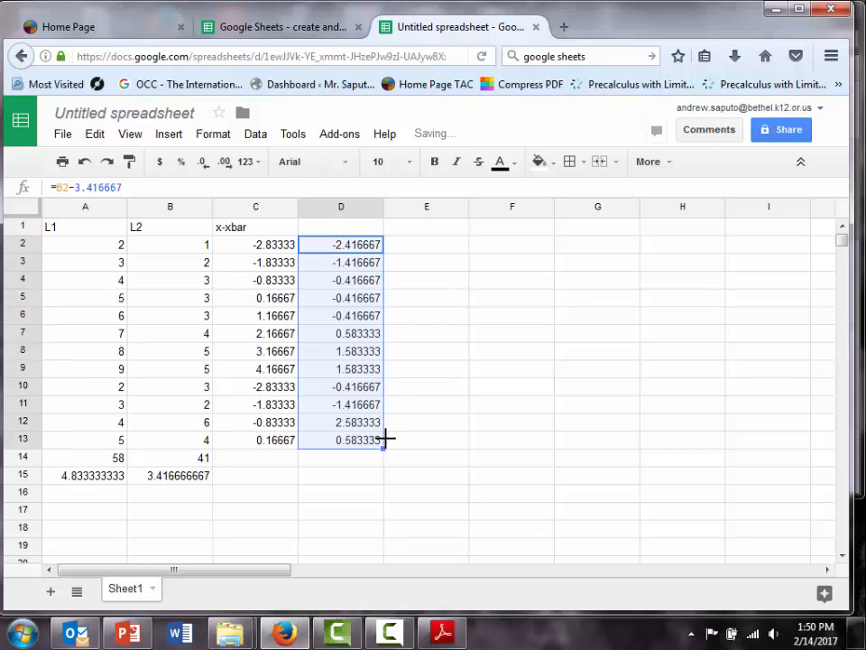
left_click(314, 233)
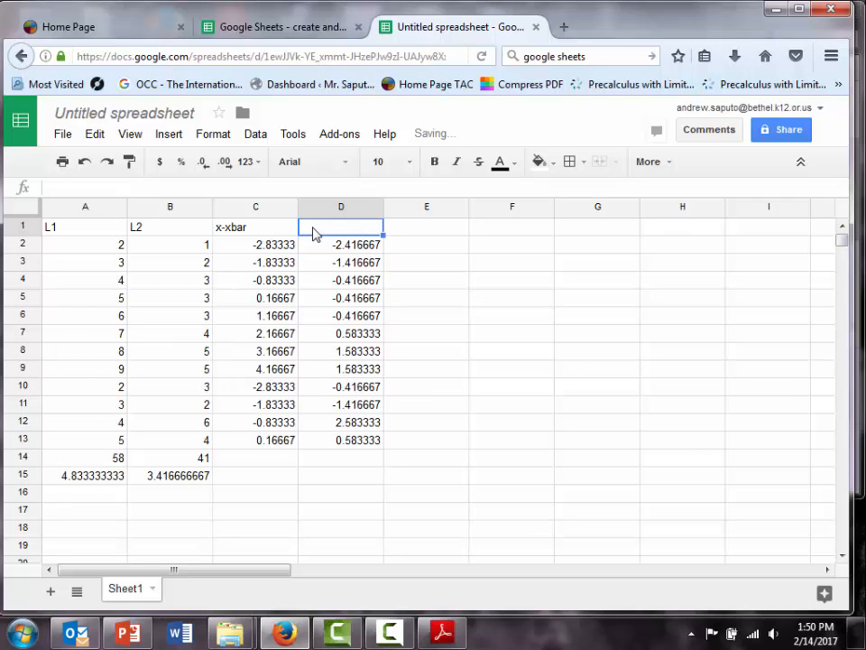
type("y-y")
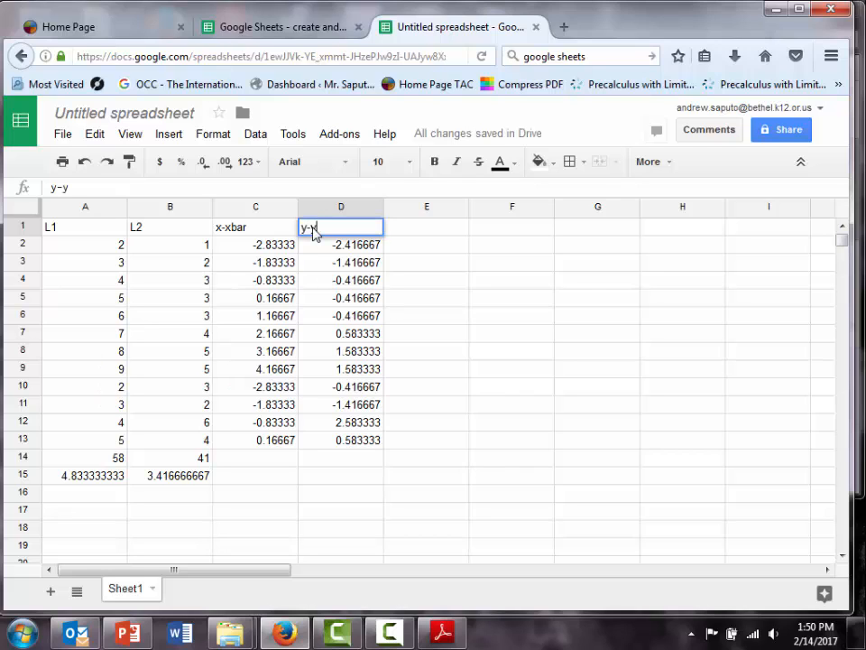
type("bar")
left_click(450, 284)
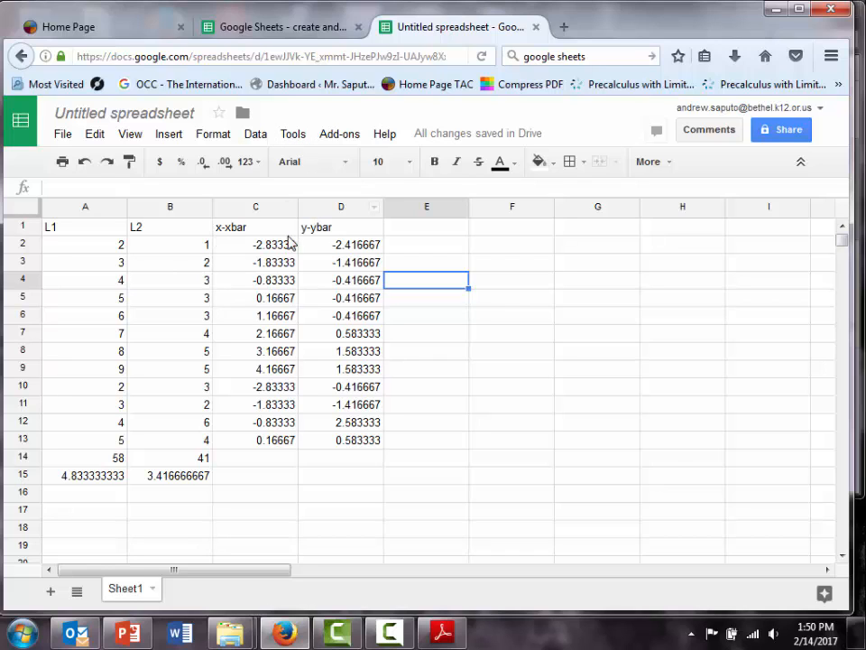
Consult the long equation for r in the class-notes PDF in Adobe Reader, and return to the spreadsheet's L2 sum cell.
left_click(419, 234)
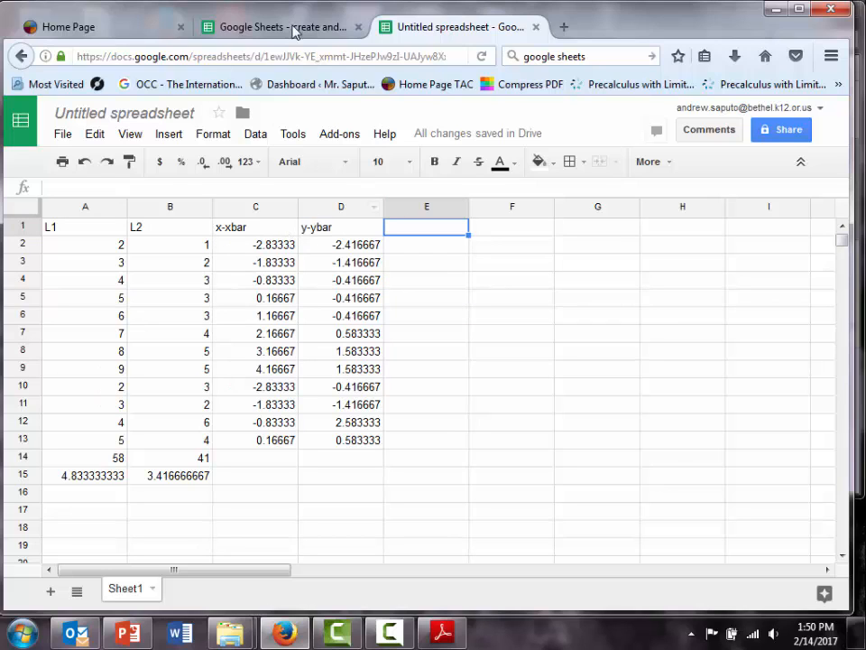
left_click(443, 632)
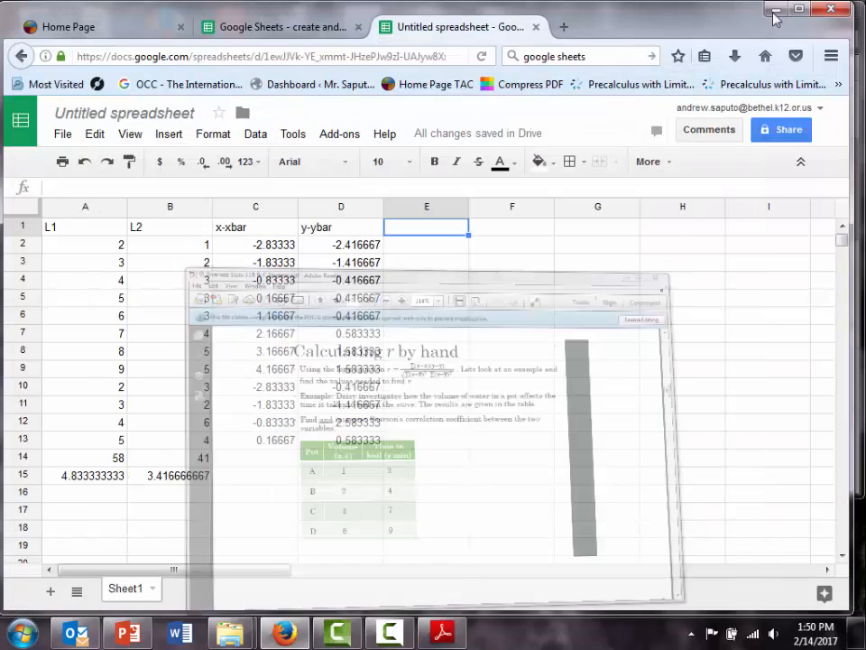
left_click(780, 10)
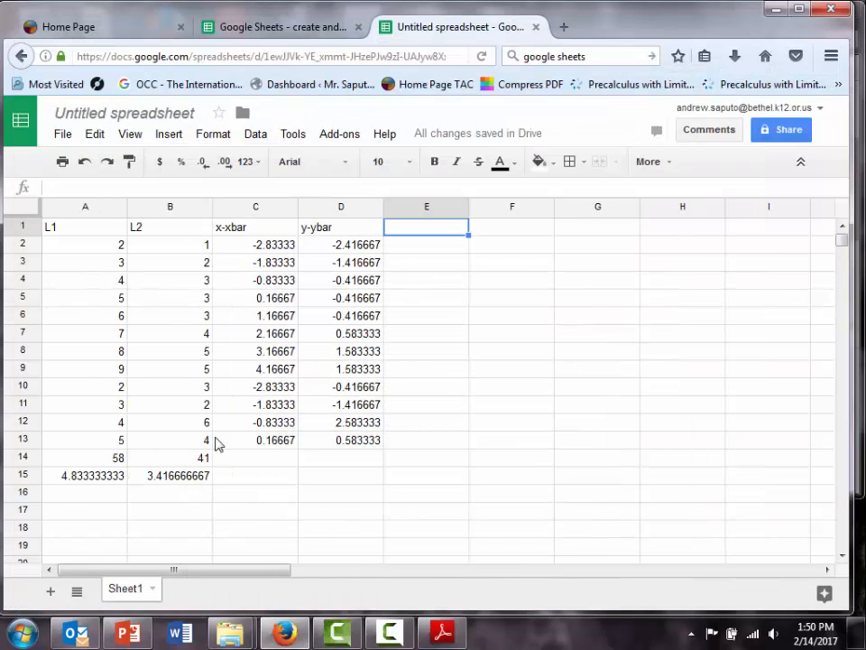
left_click(199, 453)
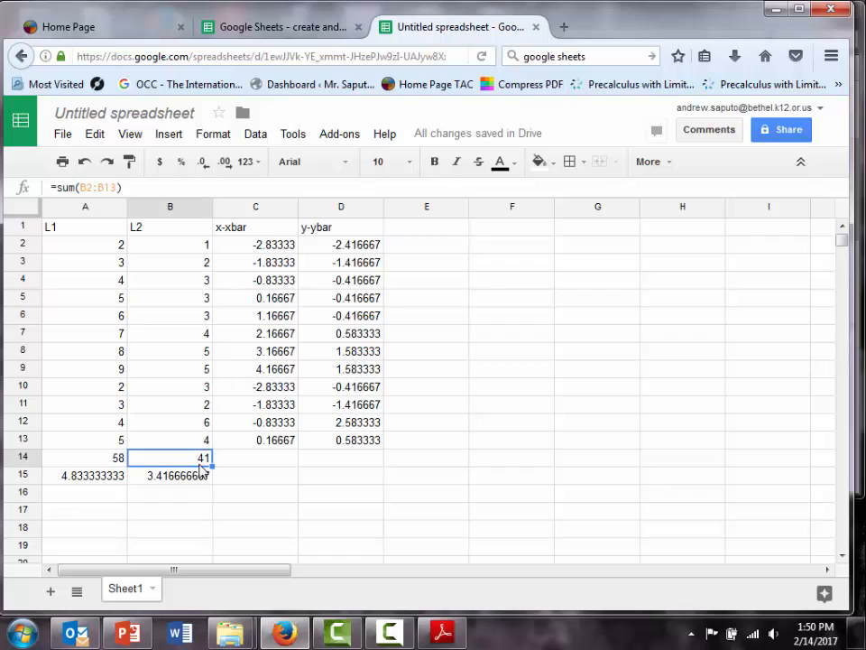
mouse_move(212, 462)
left_mouse_down()
mouse_move(449, 462)
mouse_move(208, 462)
left_mouse_up()
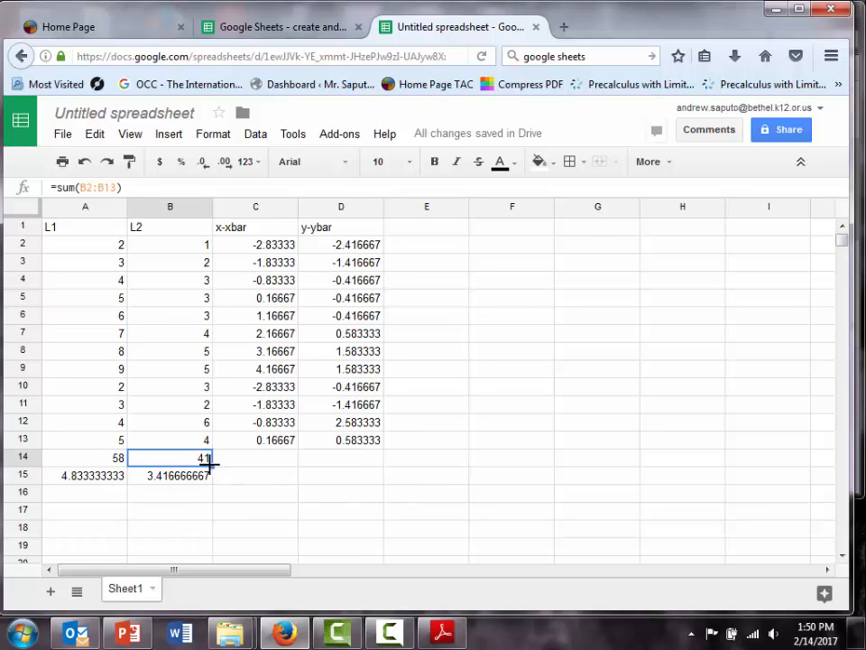
left_click(398, 230)
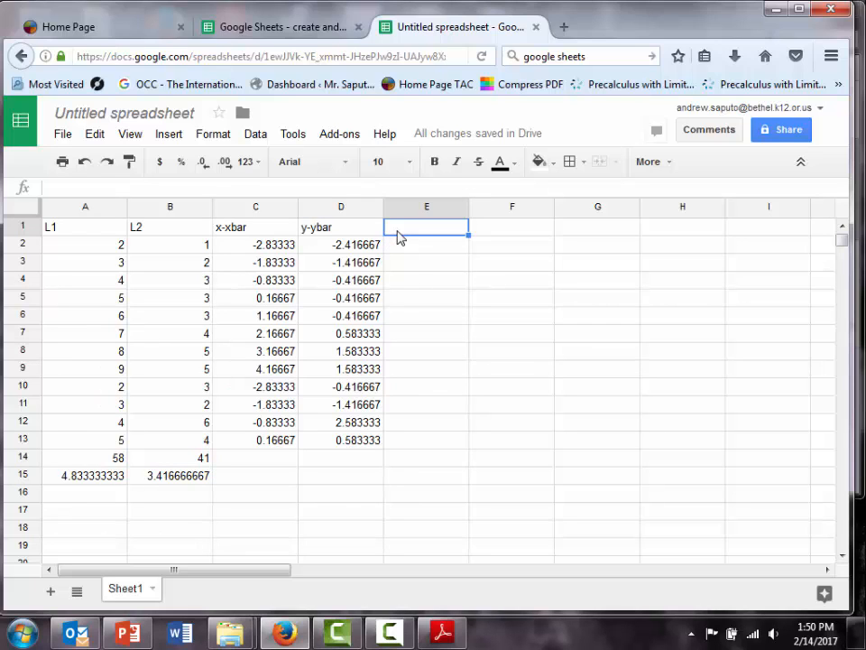
type("=")
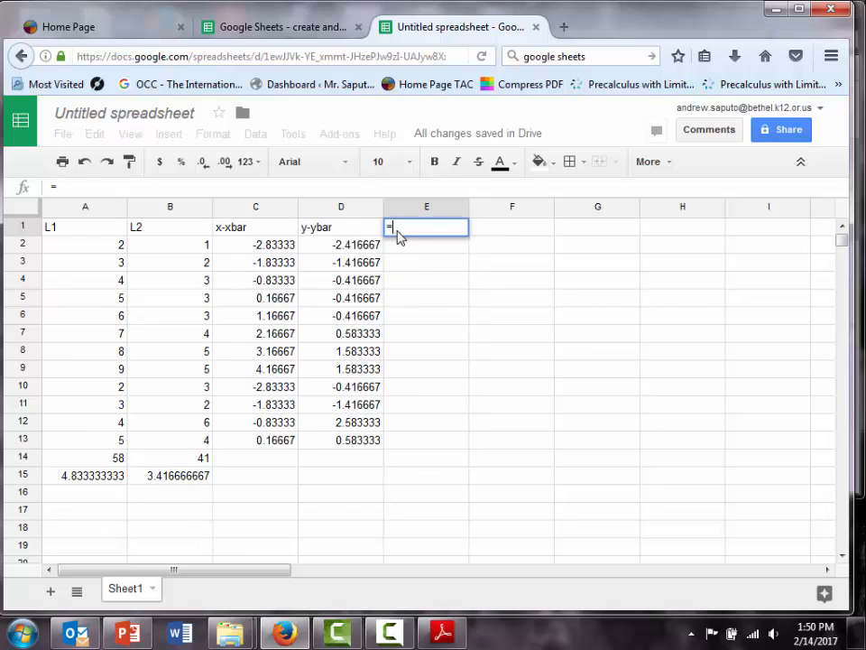
type("C1")
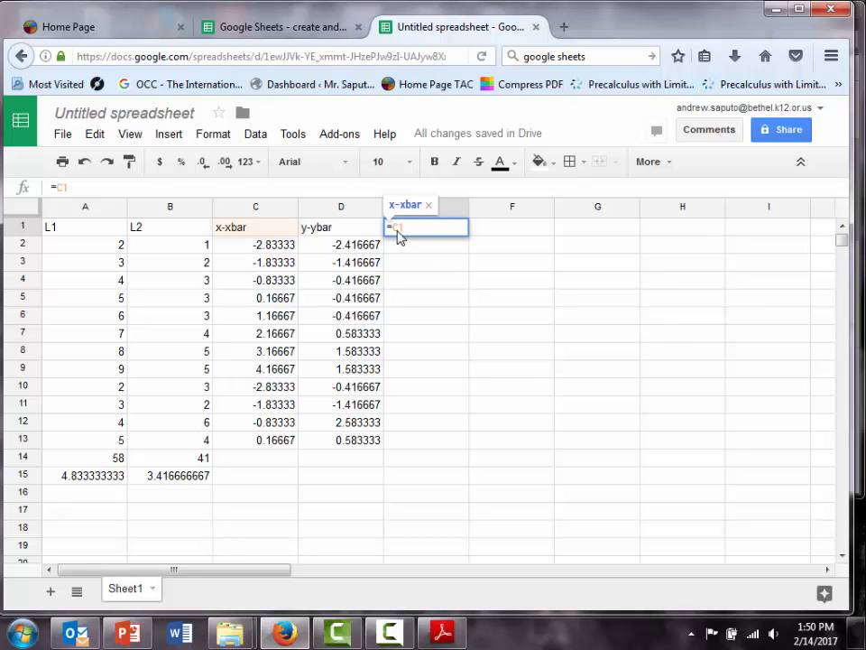
type("*")
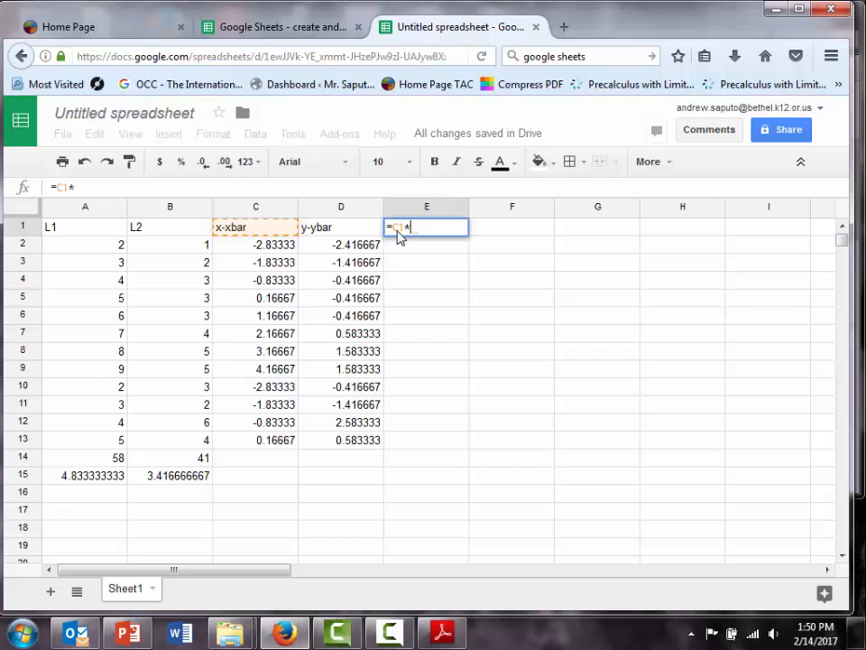
type("C")
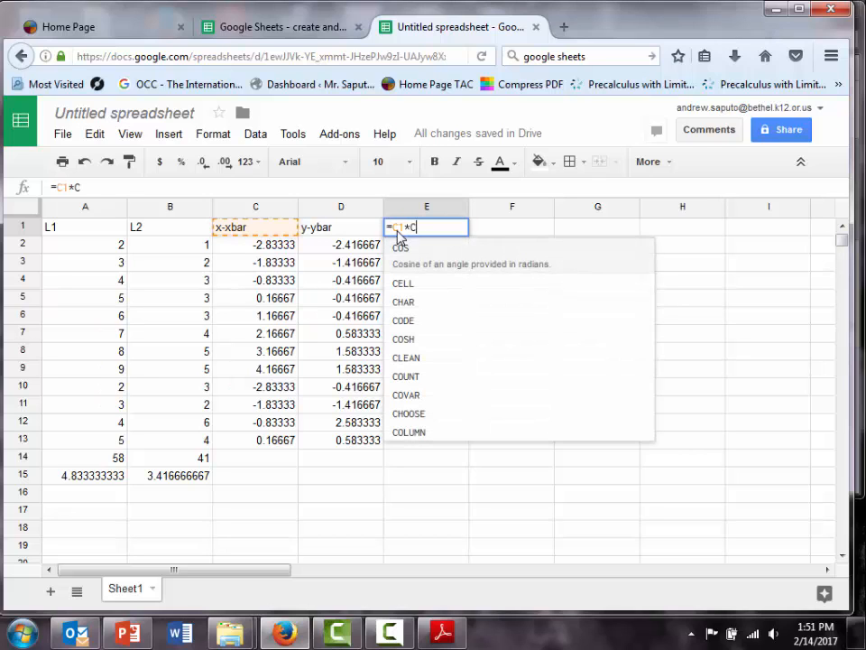
key("BackSpace")
type("D")
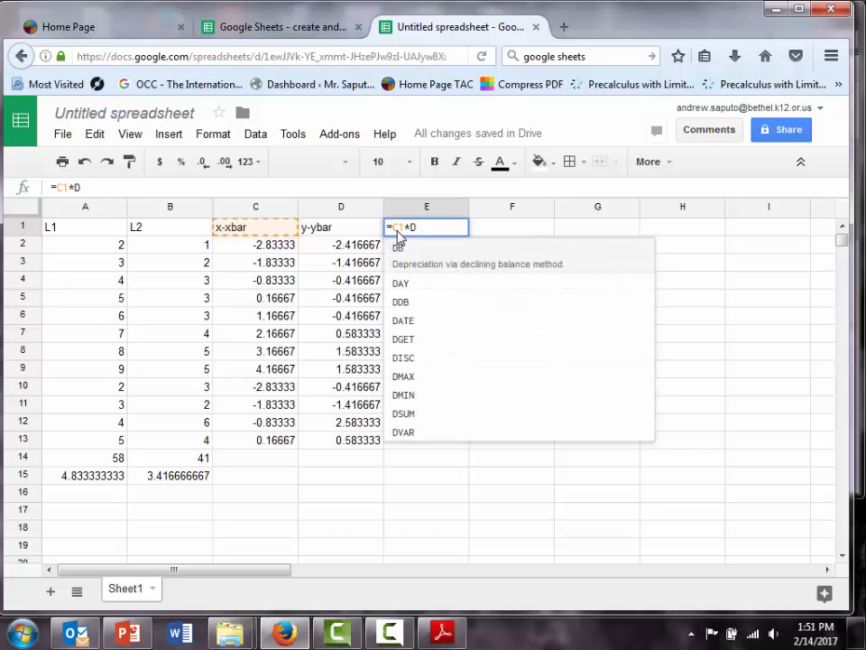
type("1")
key("BackSpace")
type("2")
left_click(397, 227)
key("BackSpace")
type("2")
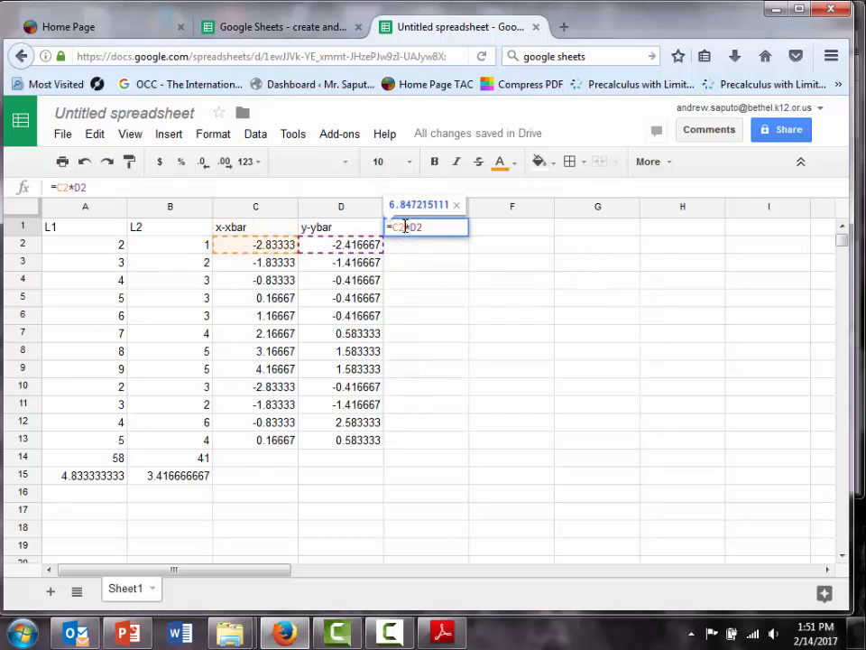
key("Return")
left_click(410, 221)
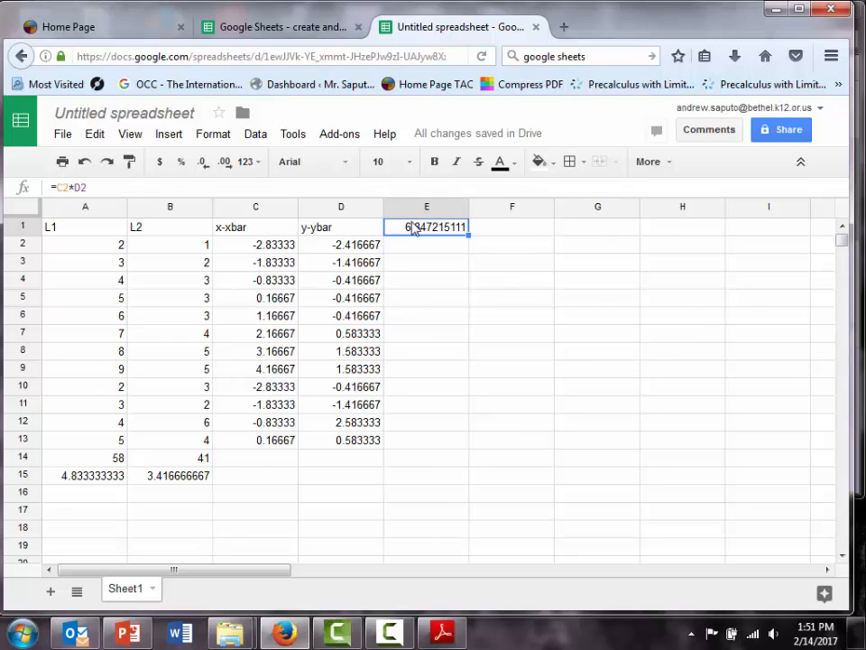
key("Delete")
Enter =C2*D2 in cell E2 to multiply the two deviations, and fill the formula down to E13.
left_click(416, 251)
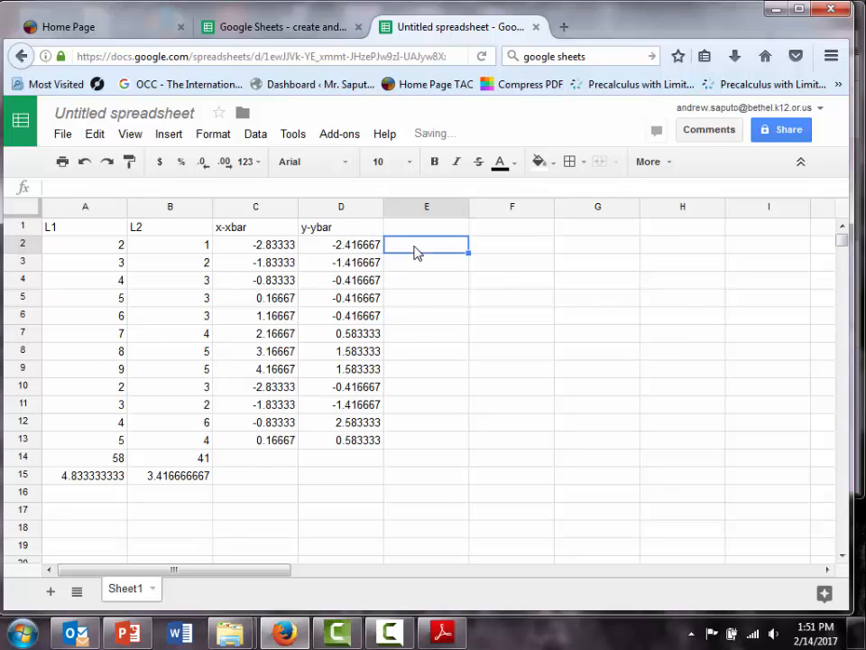
type("=")
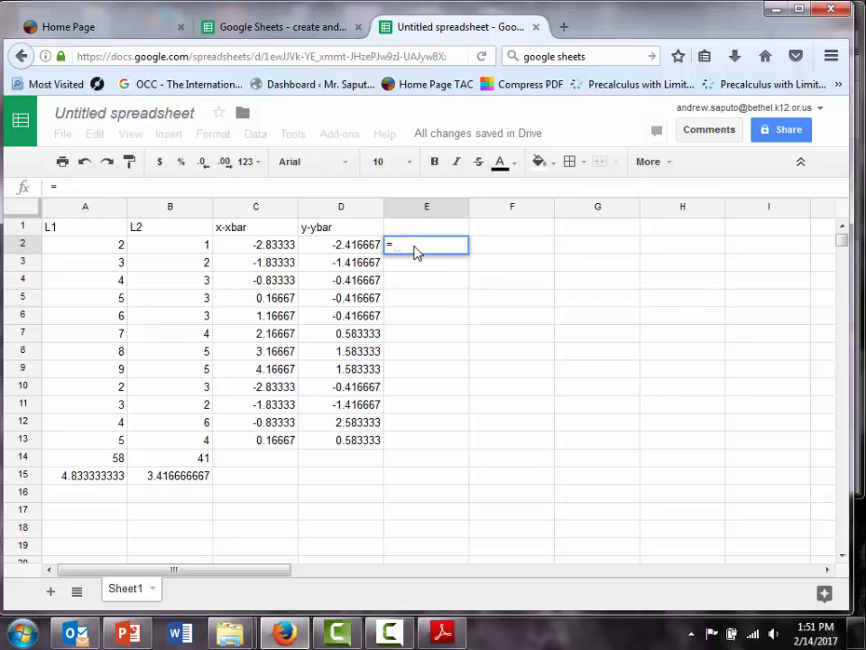
type("C2")
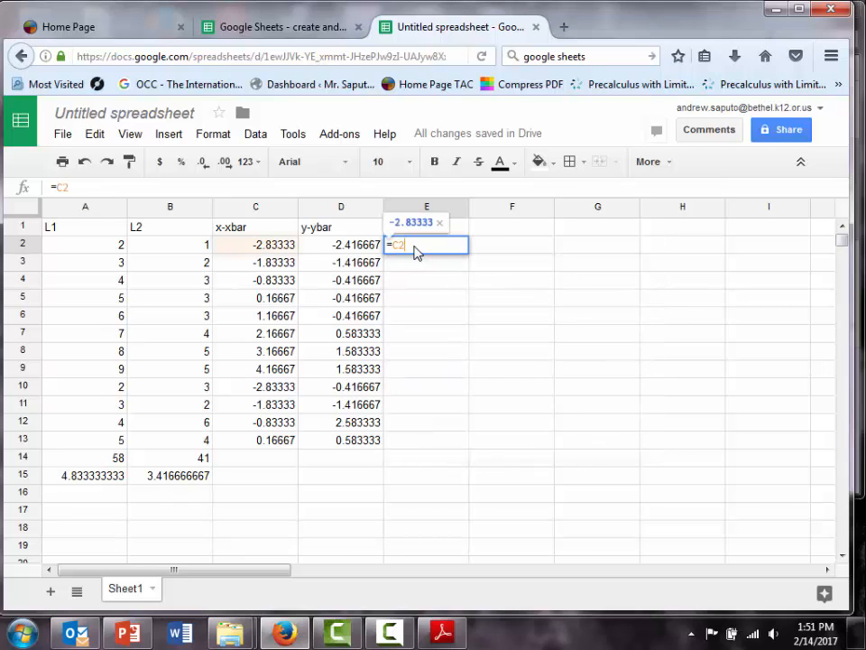
type("*")
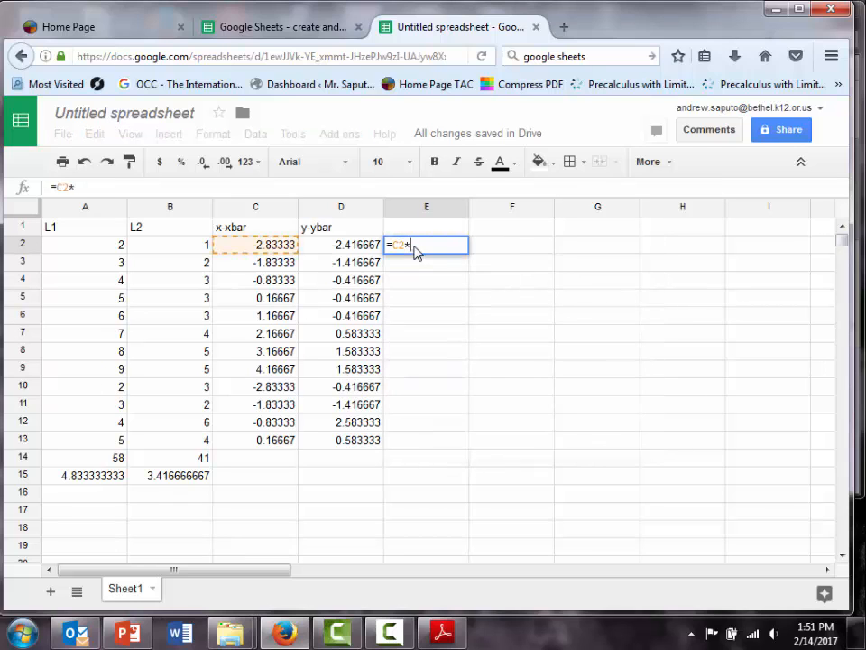
type("D2")
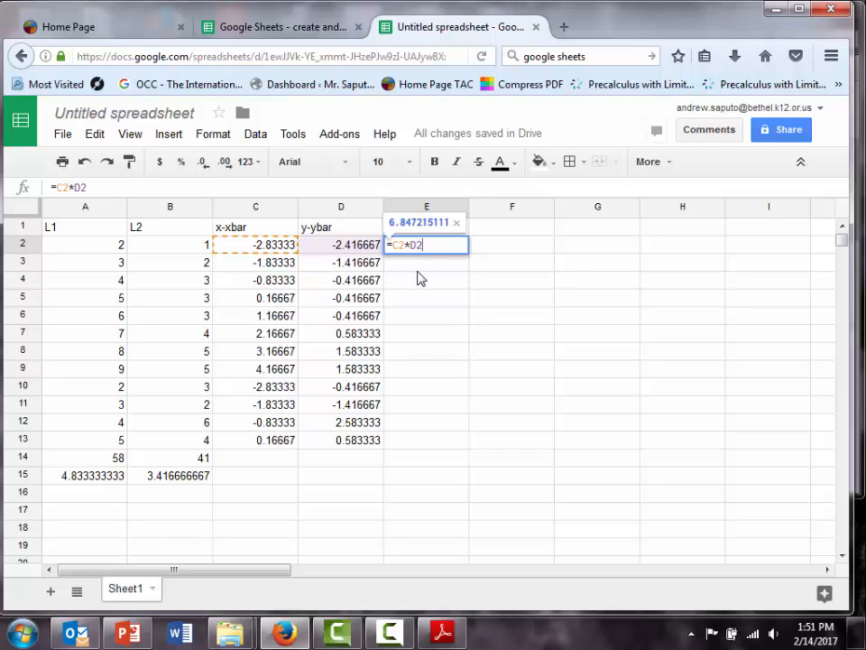
key("Return")
left_click(443, 249)
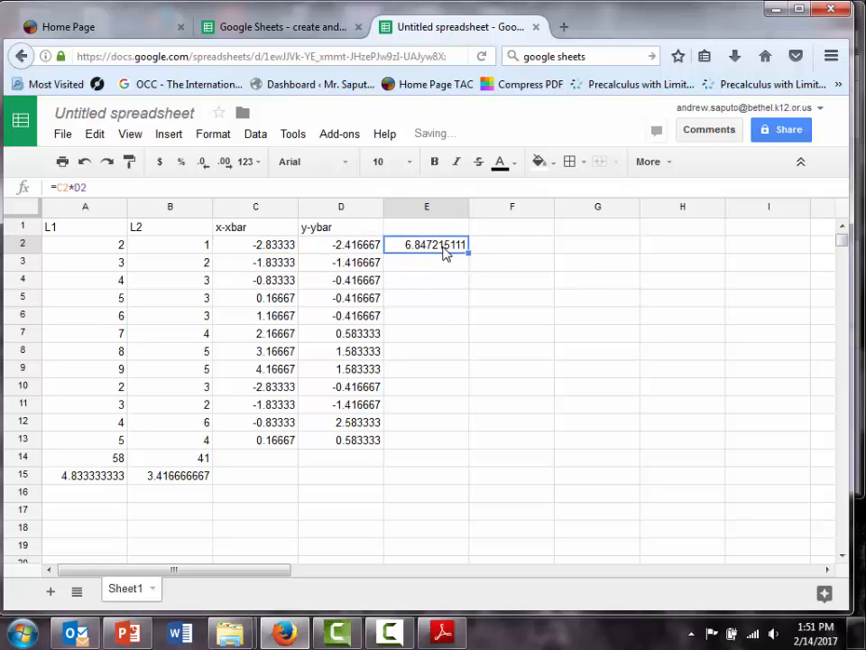
left_click_drag(467, 254, 454, 433)
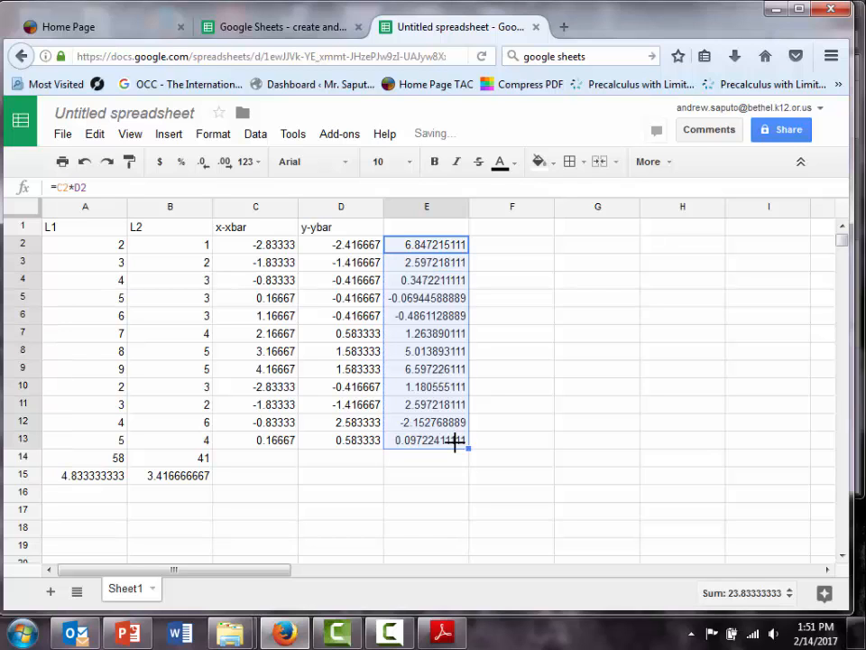
Fill the sum formula from cell B14 across to E14 to total the deviation and product columns.
left_click(451, 462)
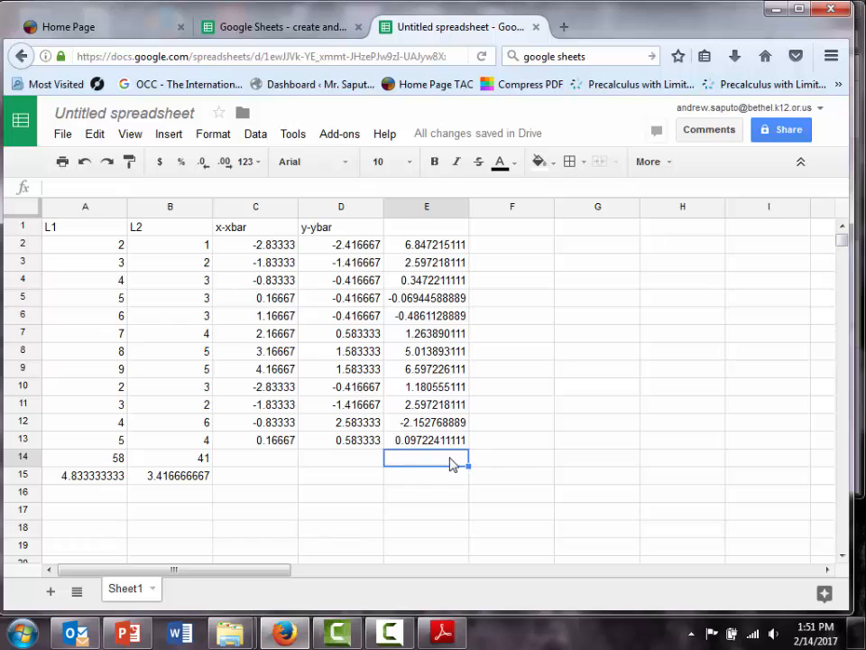
left_click(199, 458)
left_click_drag(212, 463, 465, 470)
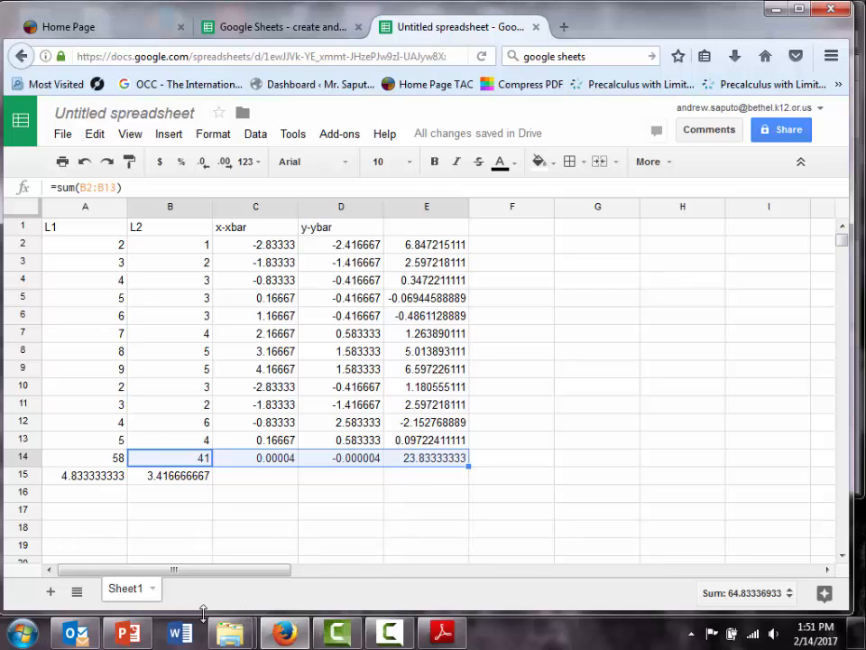
Check the r equation in the class-notes PDF and enter the heading (x-xbar)(y-ybar) in cell E1 of the spreadsheet.
left_click(442, 634)
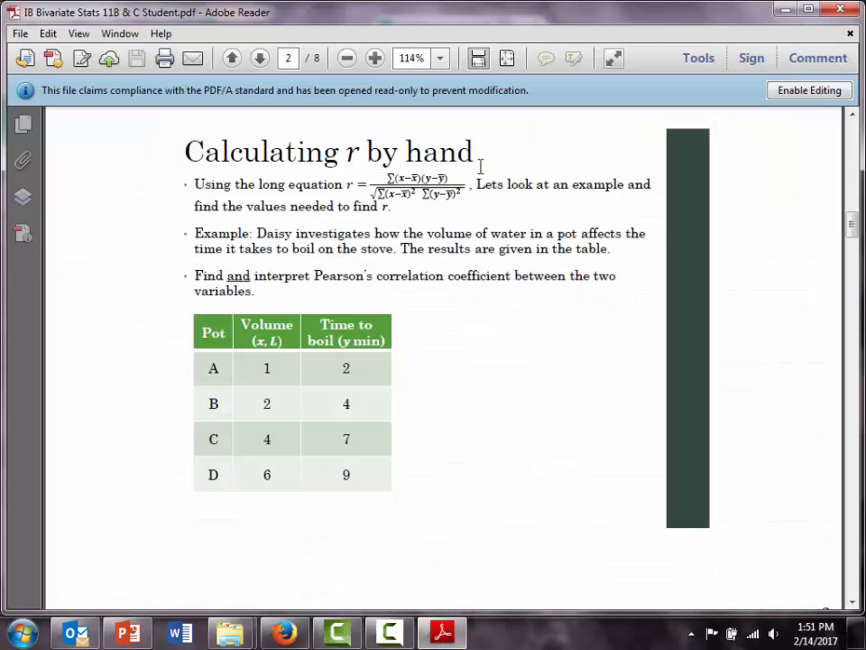
left_click(783, 13)
left_click(422, 231)
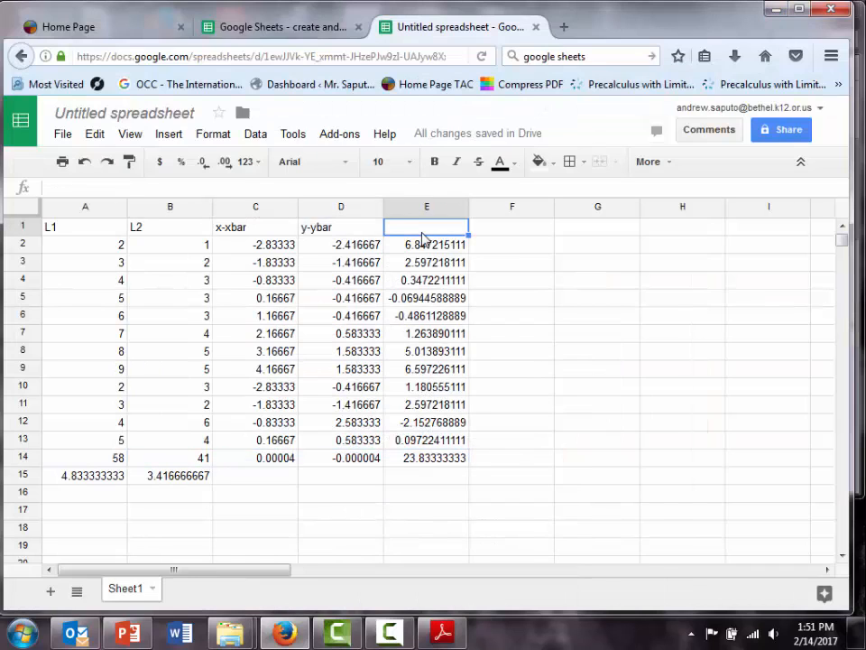
type("(x-x")
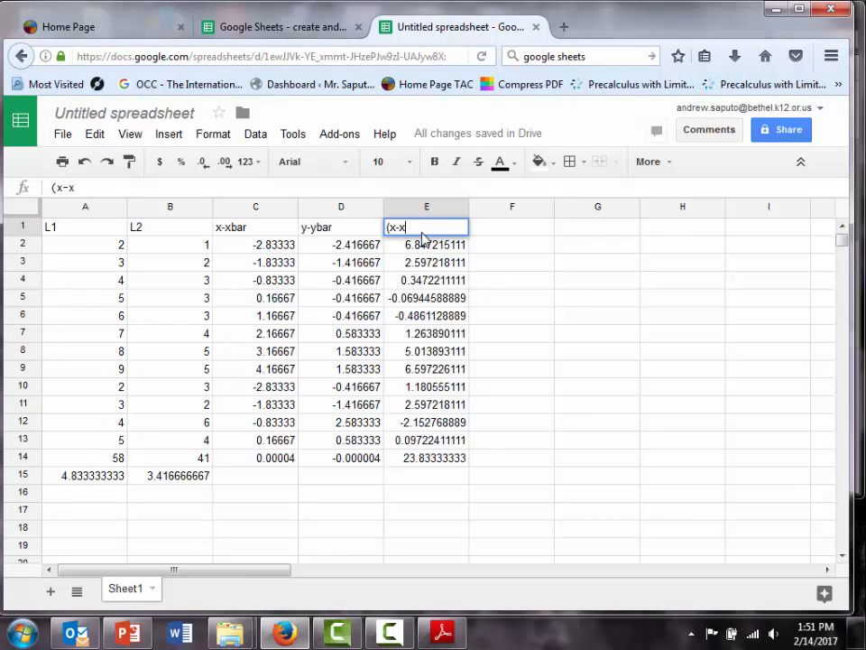
type("bar)(y-ybar")
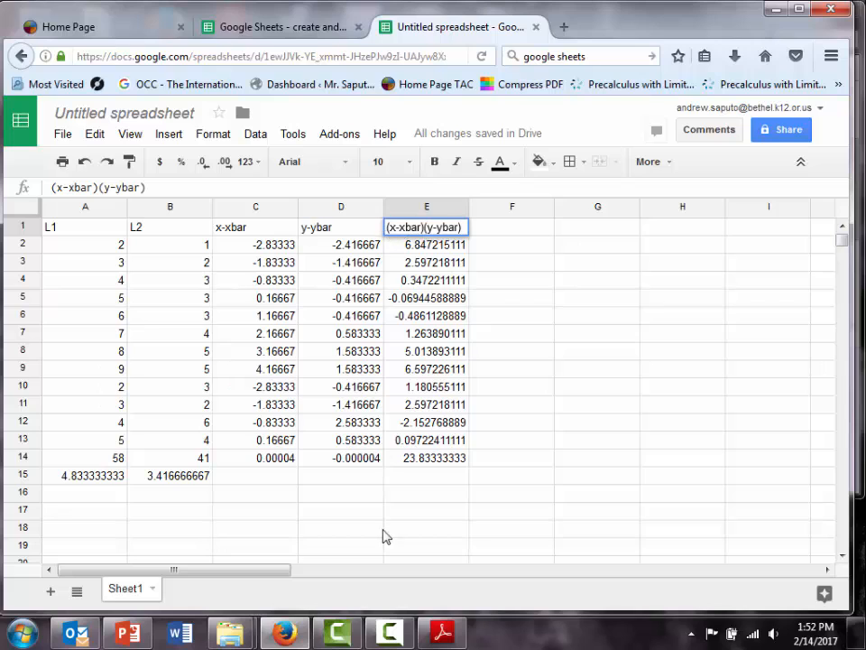
left_click(389, 479)
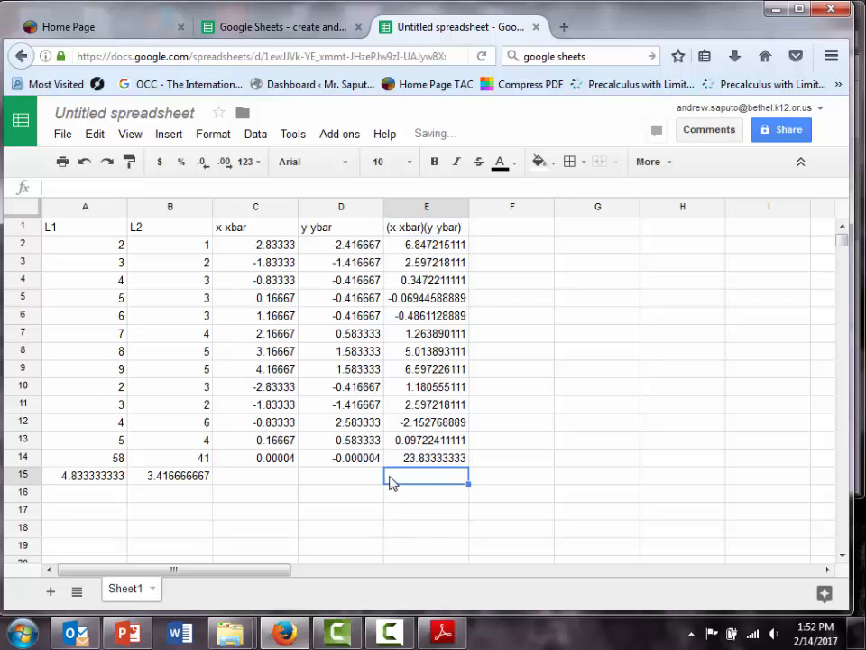
Replace the sum formula in cell A14 with the text label sum = 58.
left_click(441, 460)
left_click(77, 462)
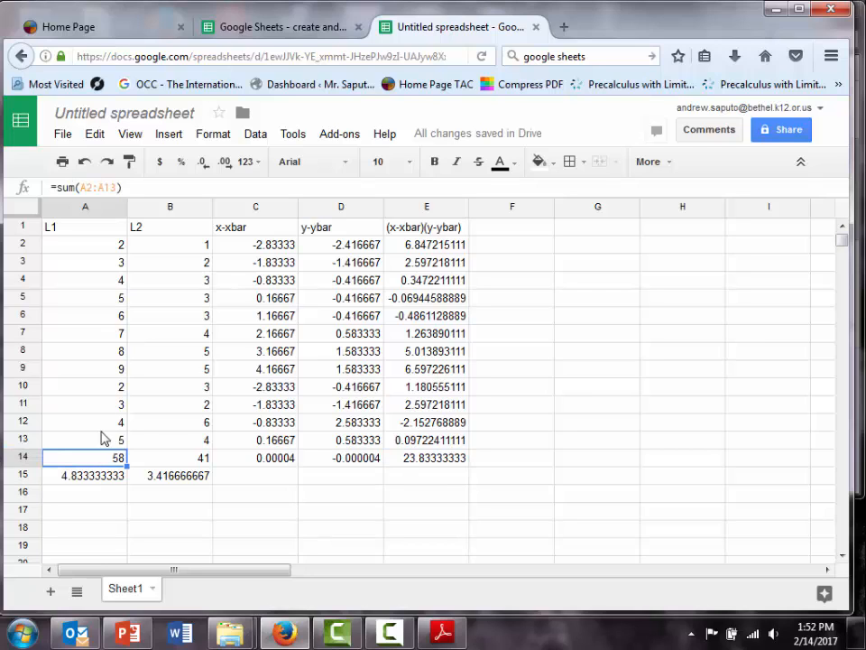
left_click_drag(122, 188, 18, 188)
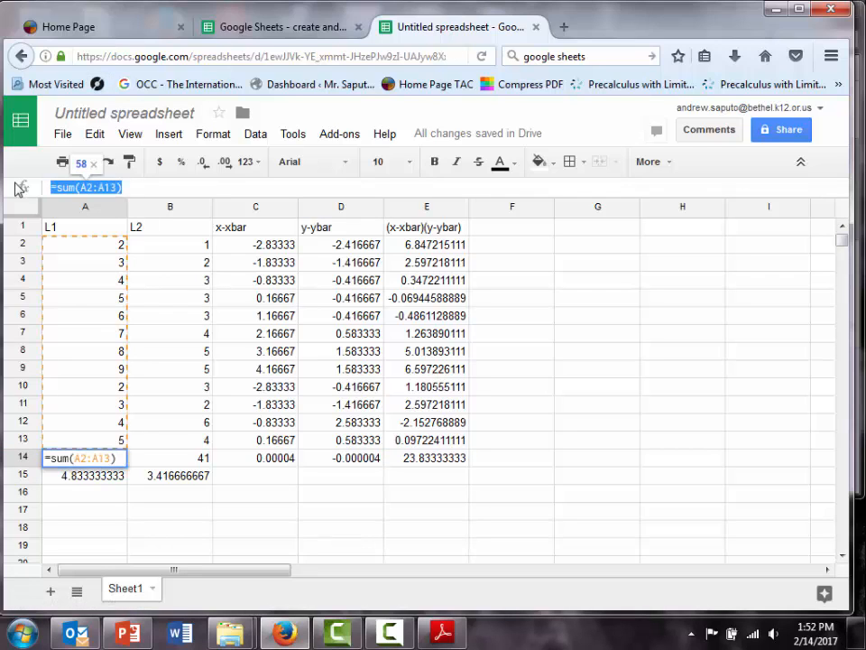
type("sum")
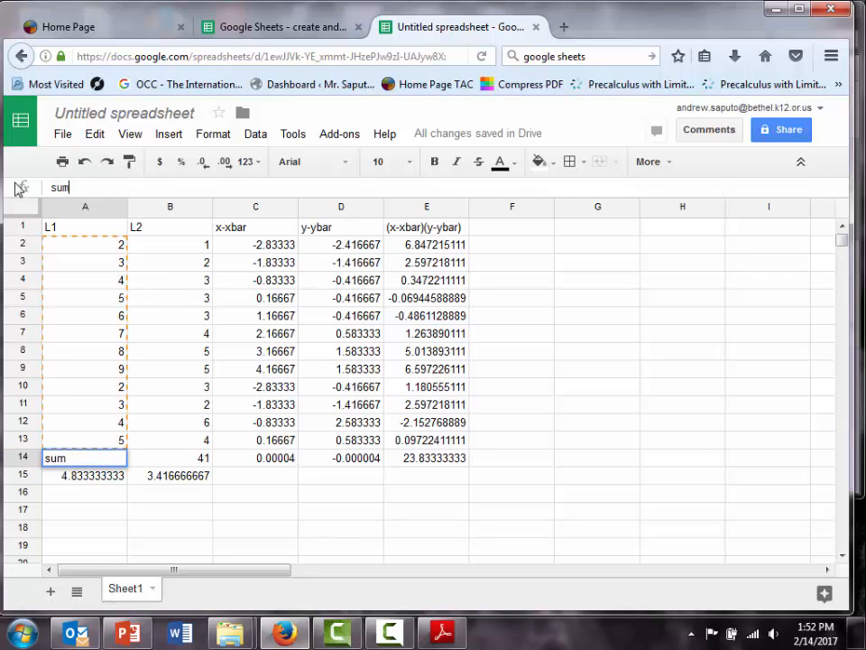
type(" = 58")
left_click(217, 533)
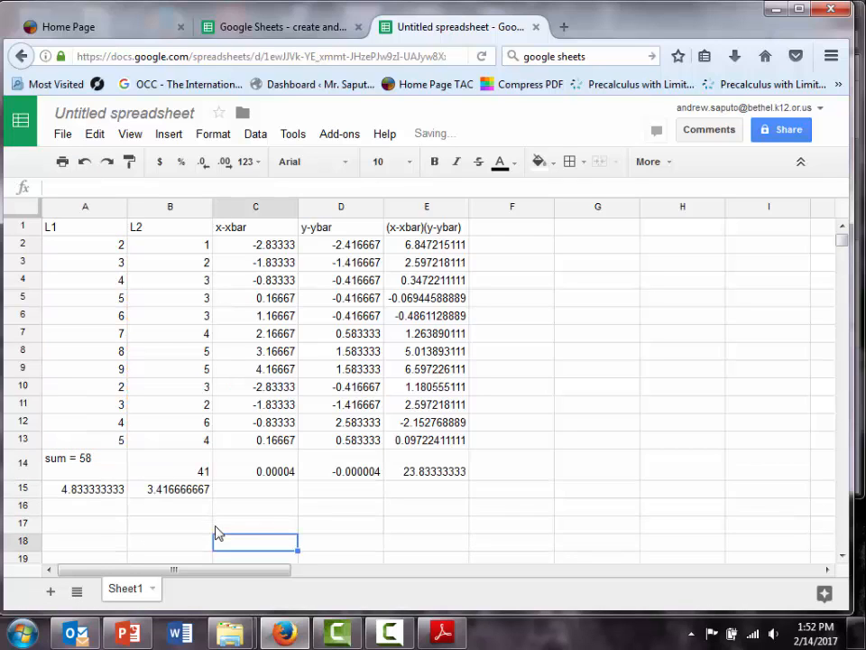
Enter =C2^2 in cell F2 to square the x deviation, and fill the formula down to F13.
left_click(87, 465)
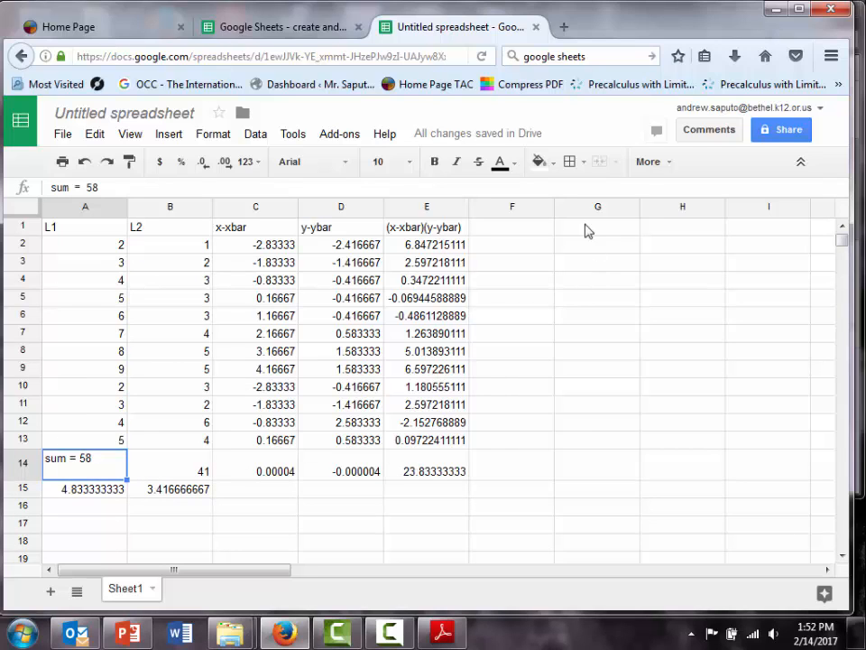
left_click(489, 231)
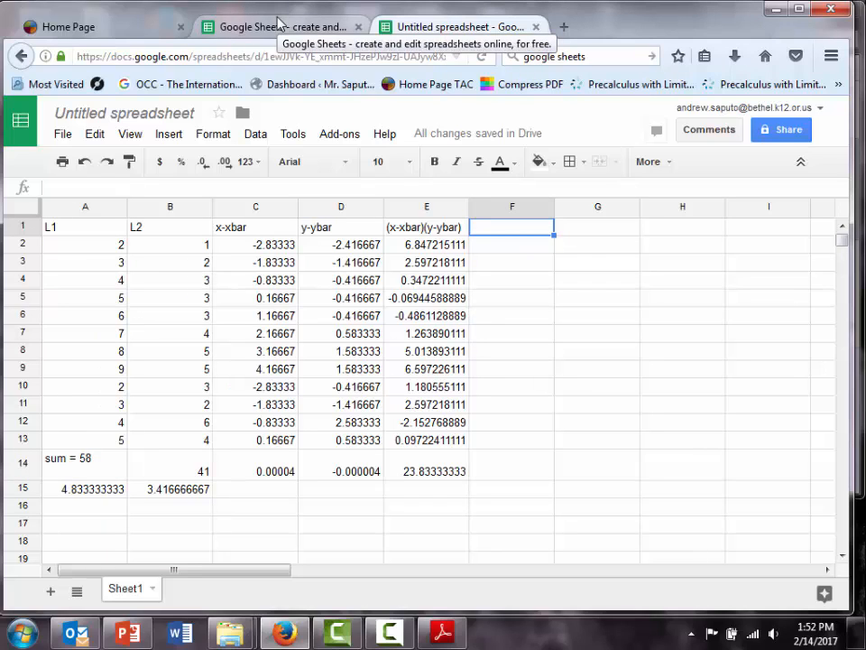
left_click(497, 245)
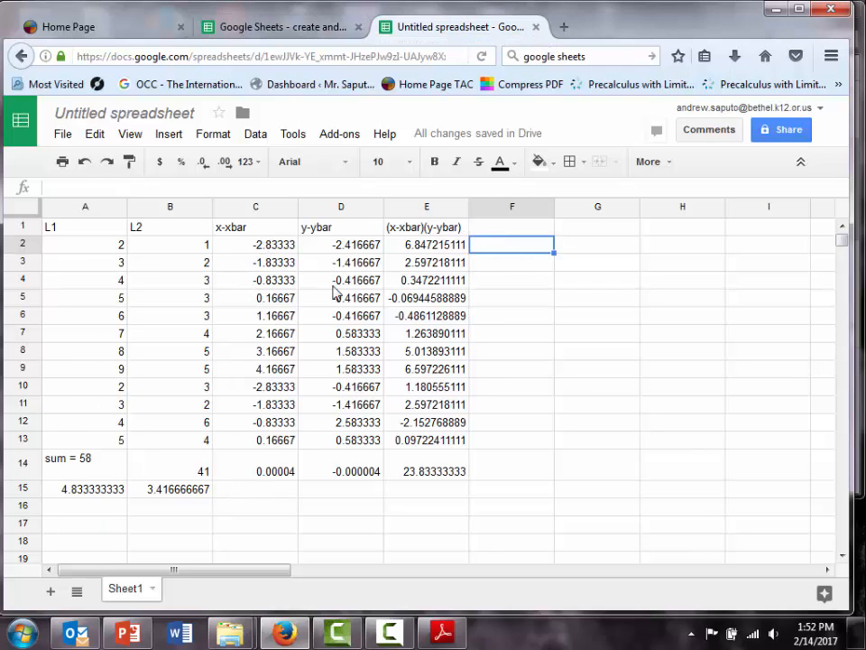
type("=")
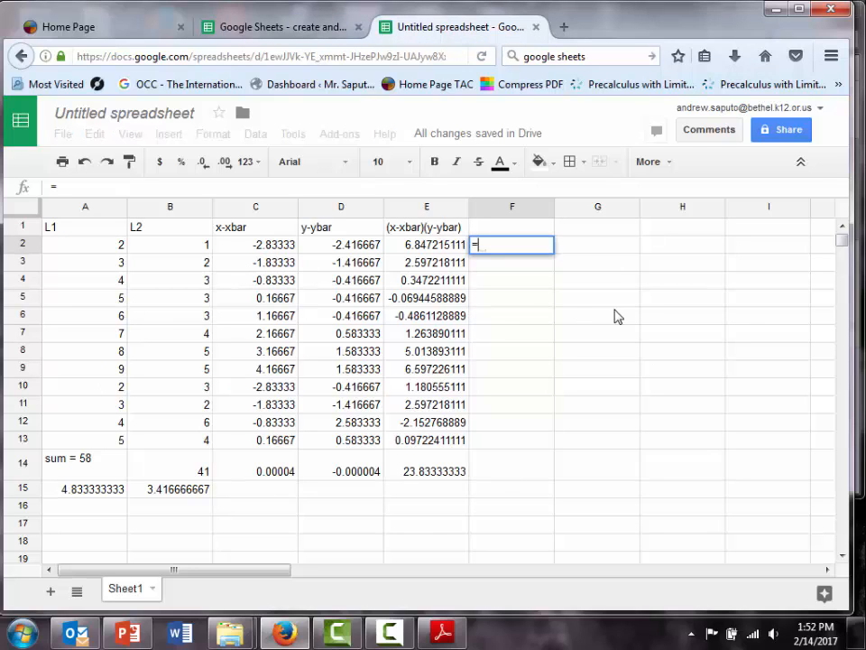
type("c2^")
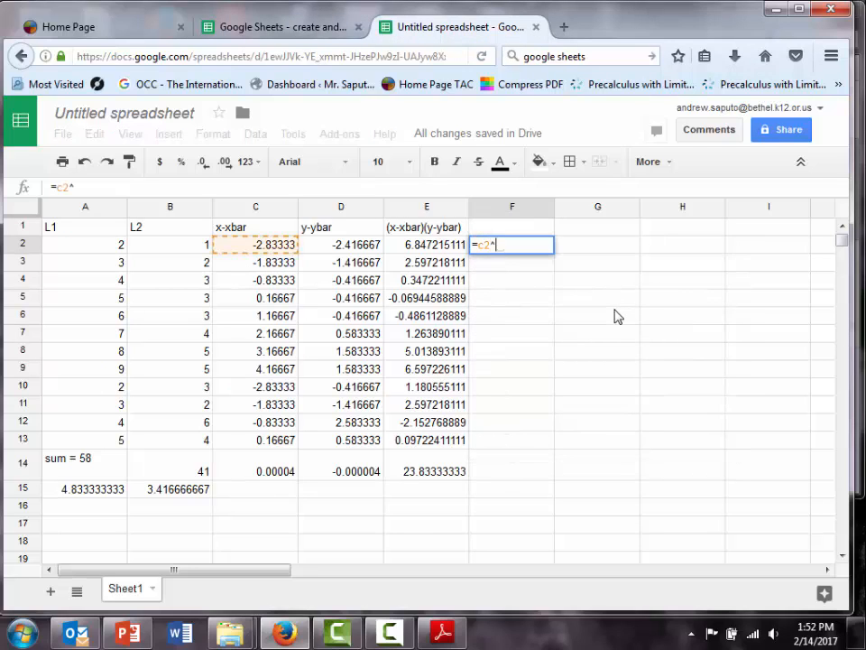
type("2")
key("Return")
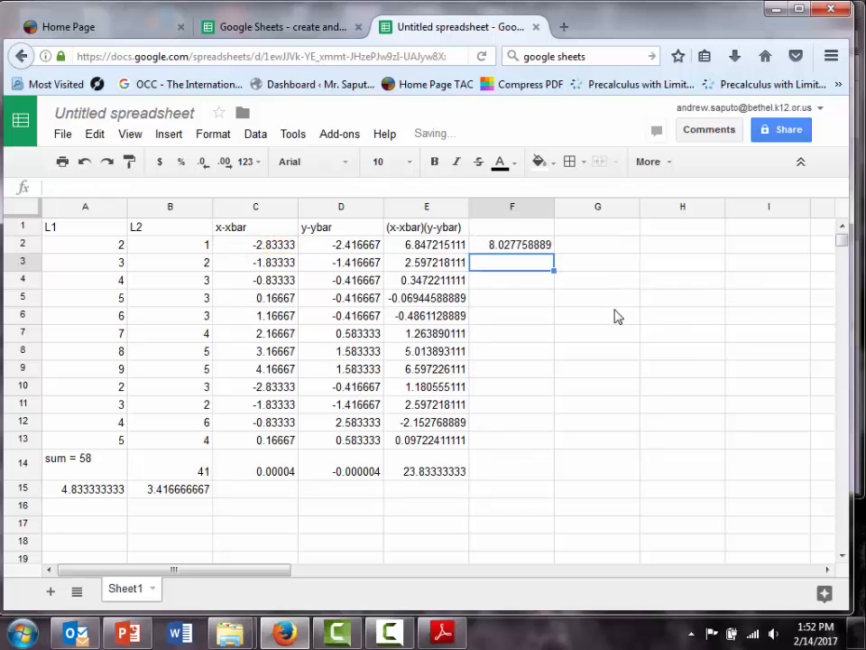
left_click(517, 250)
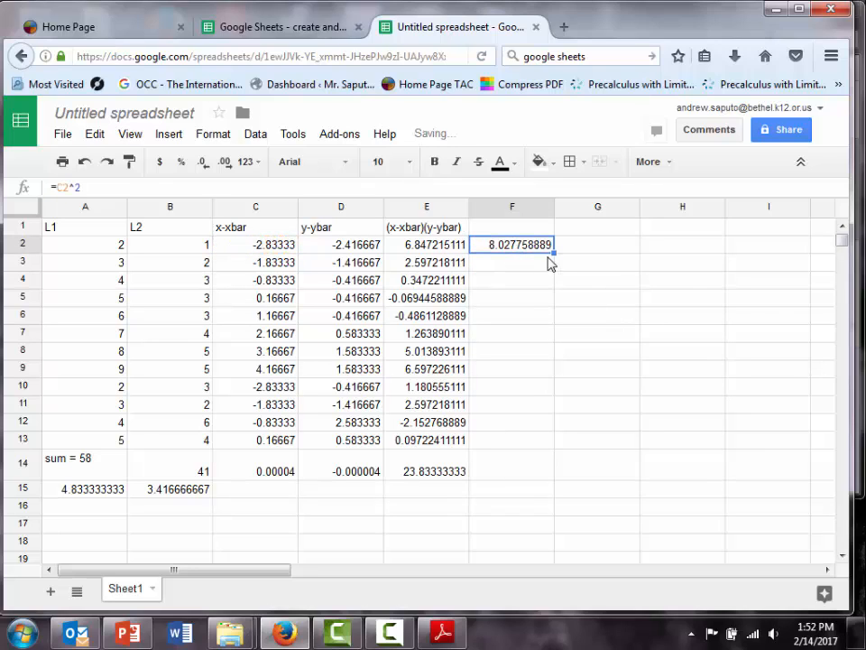
left_click_drag(554, 252, 543, 441)
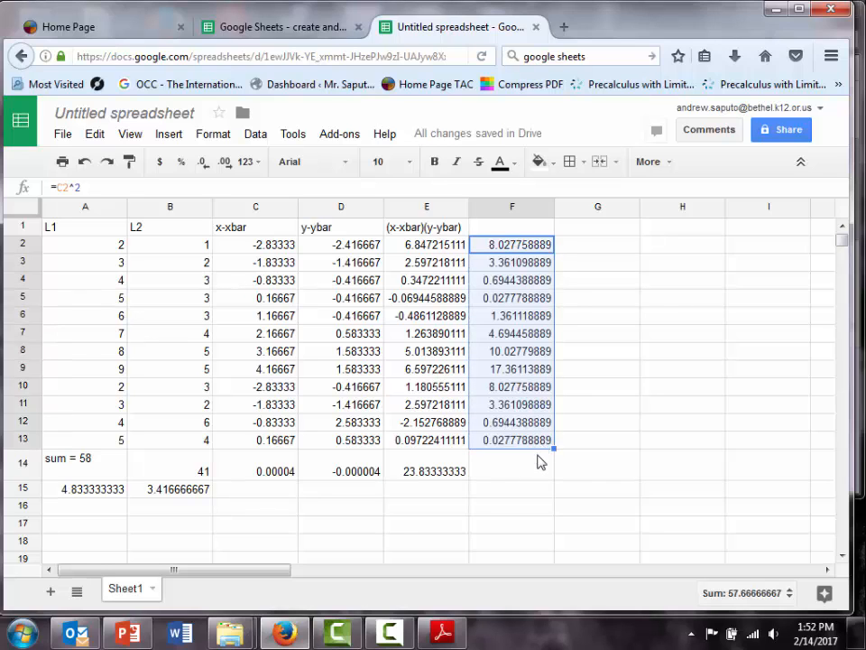
Enter the headings (x-xbar)^2 in cell F1 and (y-ybar)^2 in cell G1.
left_click(515, 232)
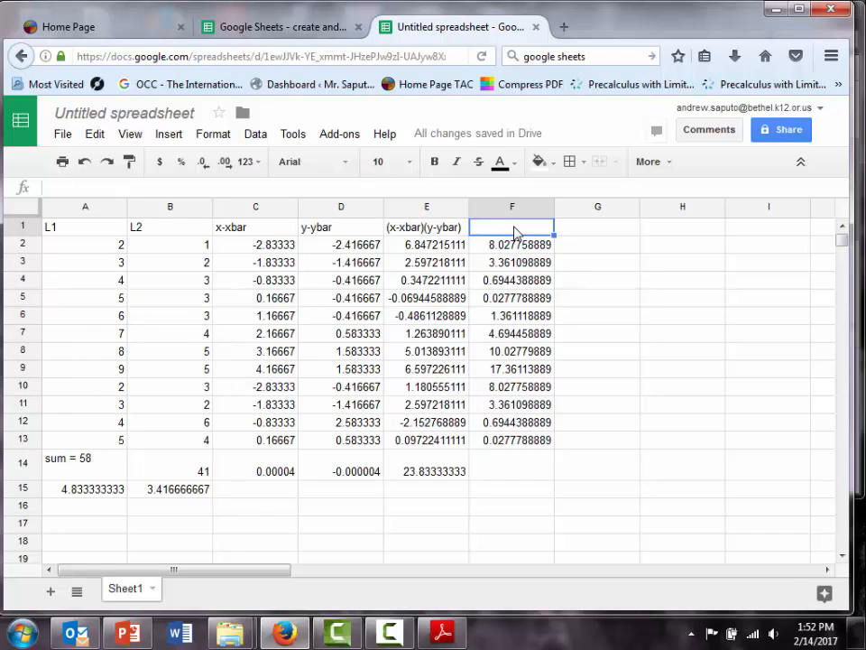
type("(x-xbar)^2")
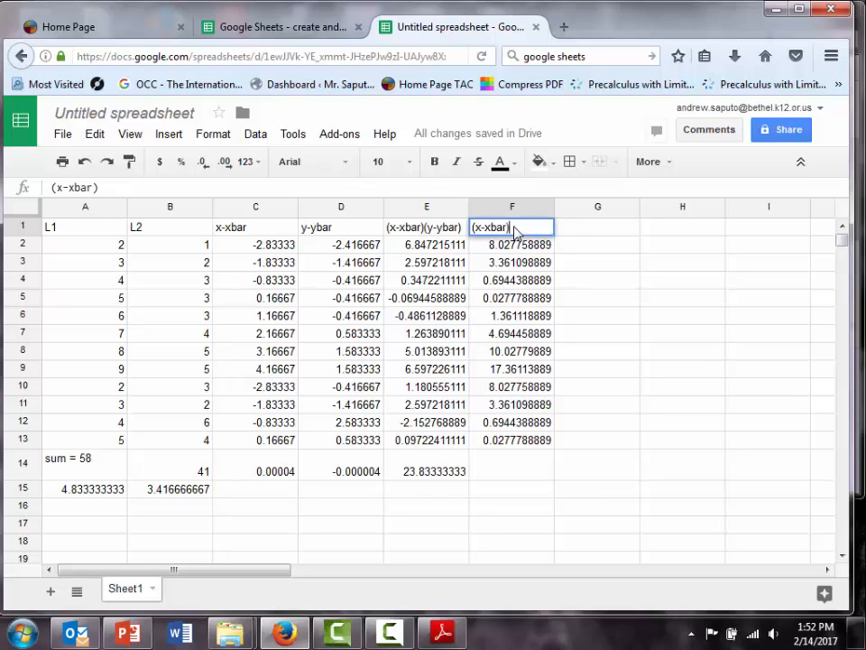
left_click(600, 233)
type("(y")
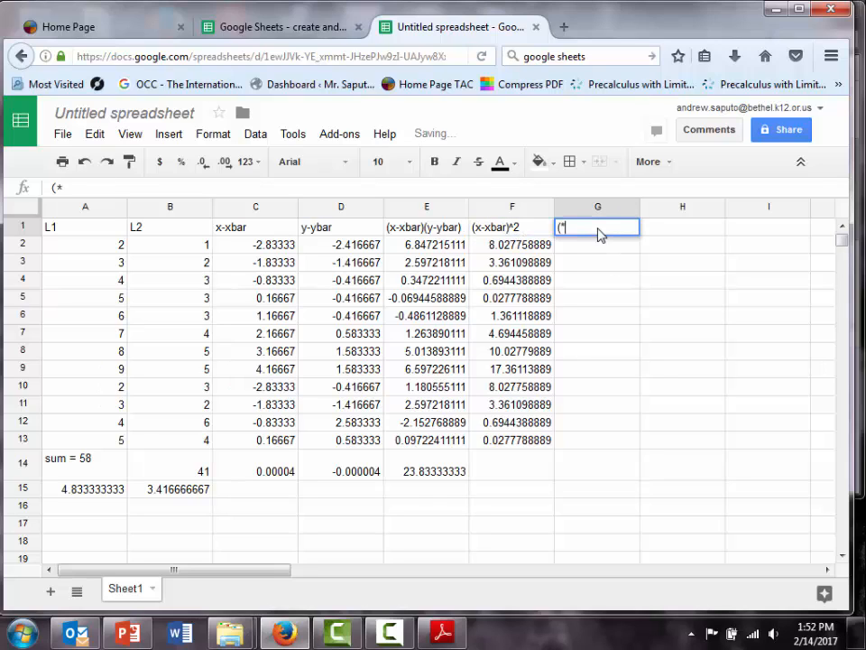
type("-y")
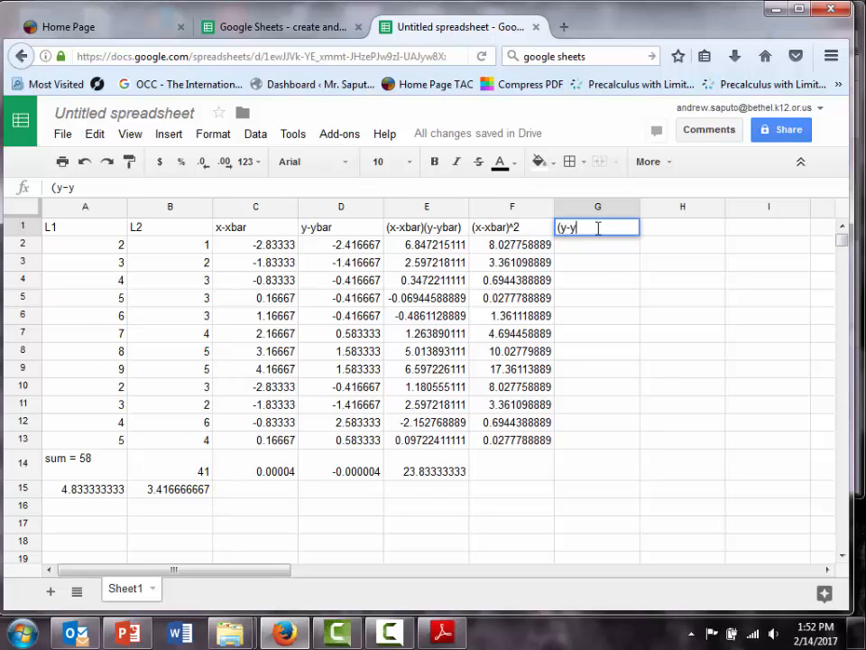
type("bar)^2")
key("Return")
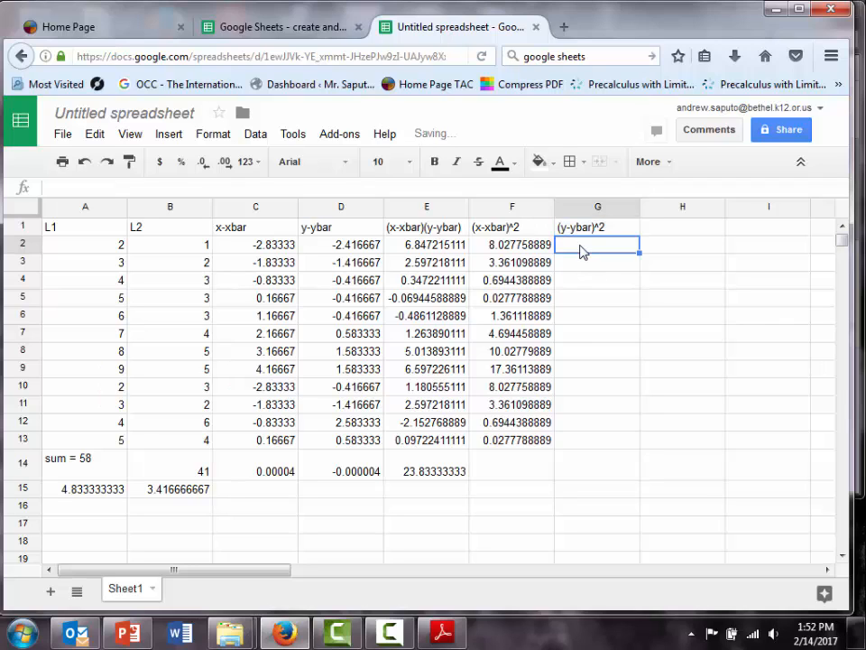
Fill the squaring formulas in F2:F13 across into column G to square the y deviations.
left_click(545, 247)
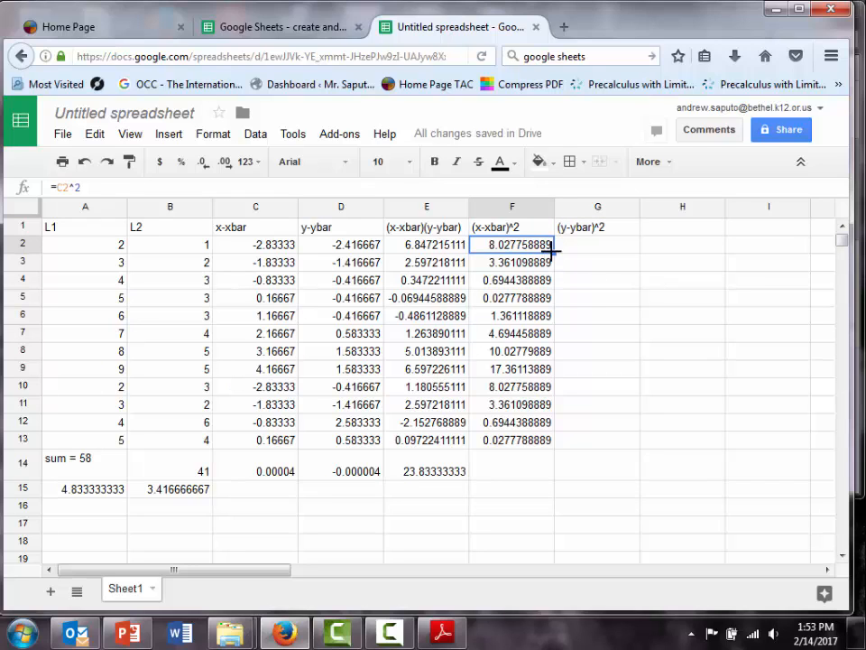
left_click(539, 443, "shift")
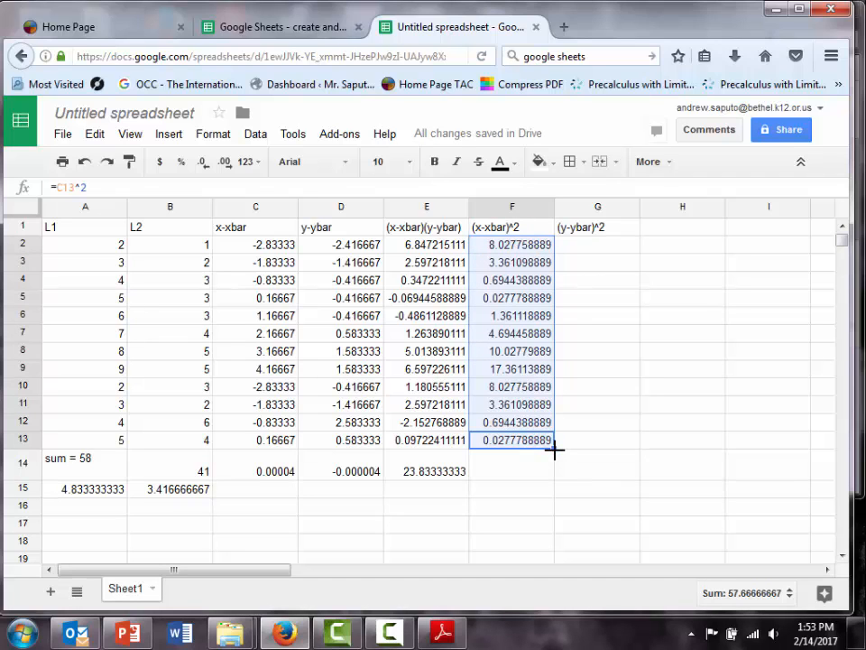
left_click_drag(555, 448, 619, 445)
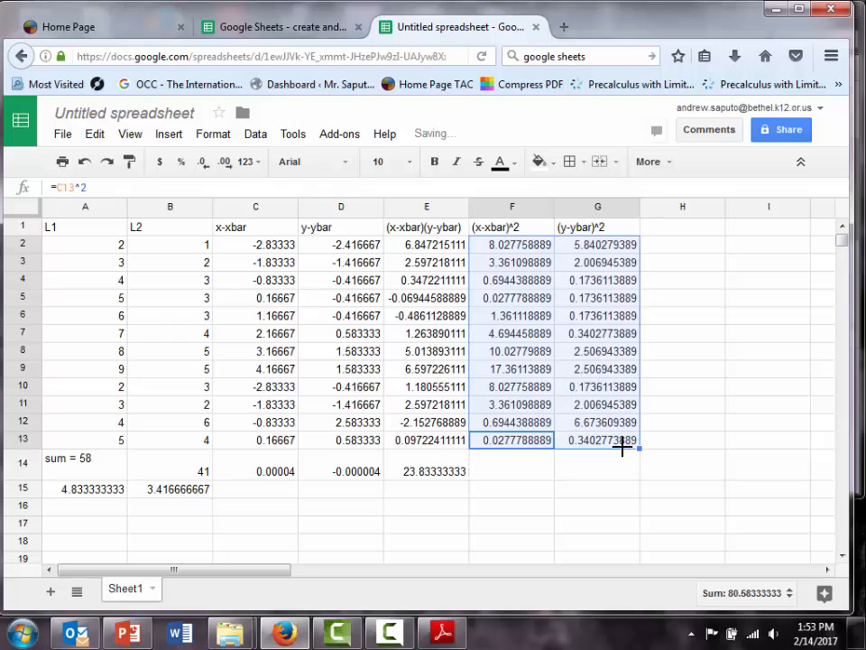
left_click(604, 471)
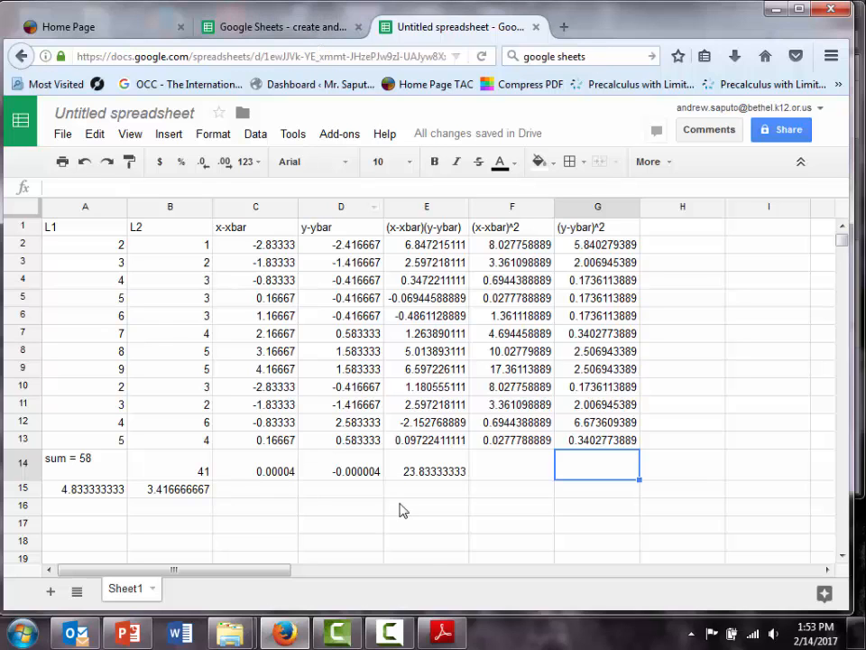
Check the r equation in the class-notes PDF, and fill the sum formula in E14 across to G14 in the spreadsheet.
key("alt+Tab")
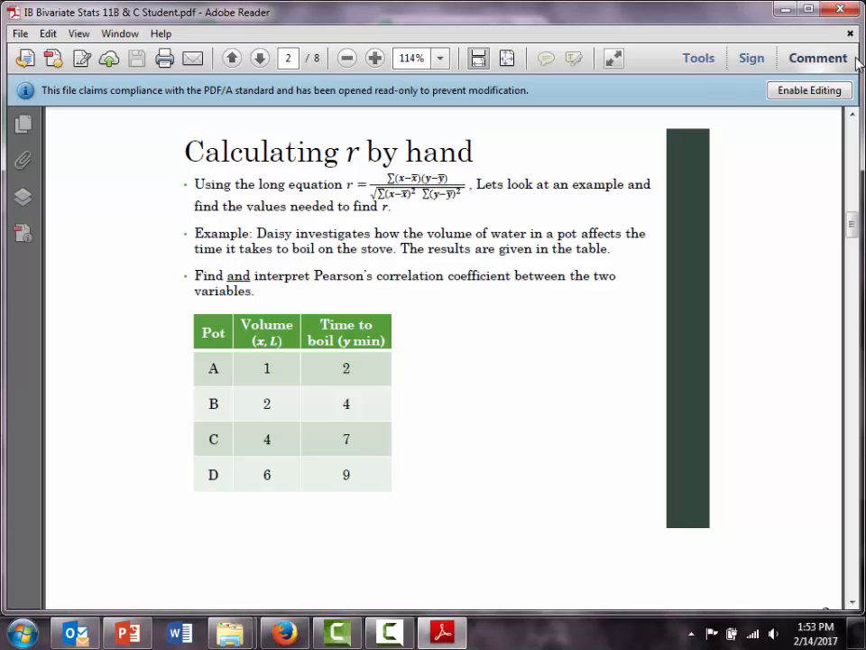
key("alt+Tab")
left_click(440, 466)
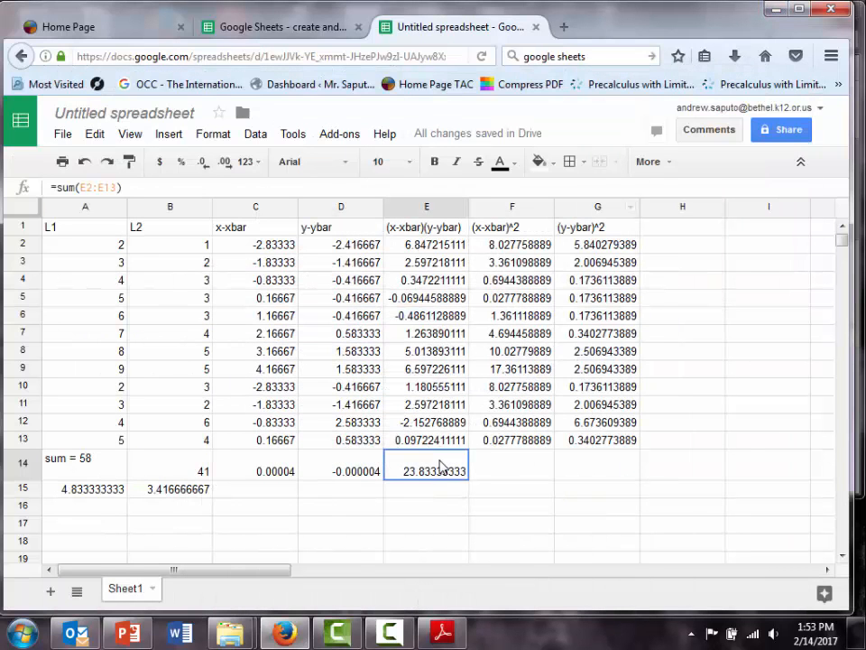
left_click_drag(469, 479, 582, 470)
left_click(582, 491)
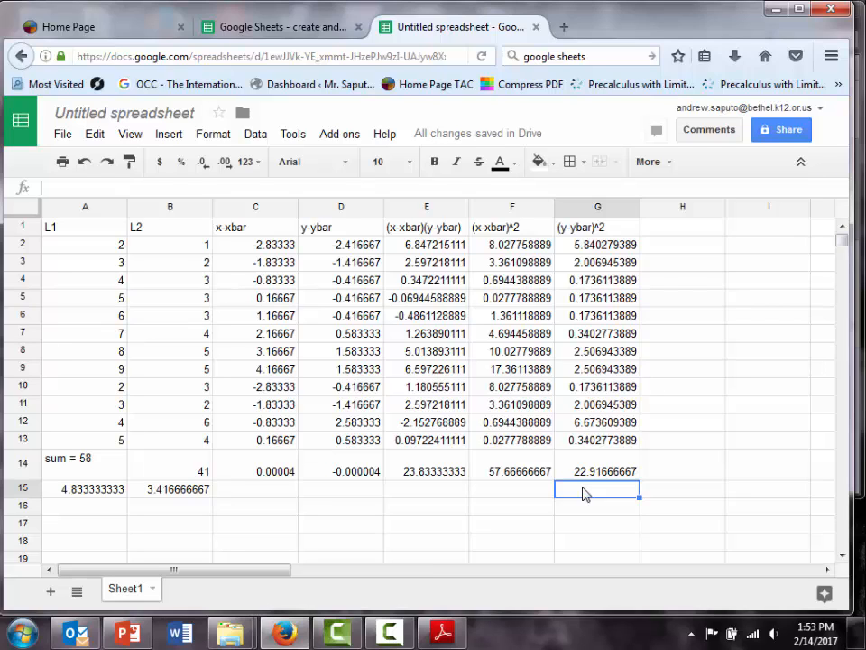
Review the sums in cells E14, F14 and G14 that the r equation needs, and the heading in F1.
left_click(535, 473)
left_click(591, 475)
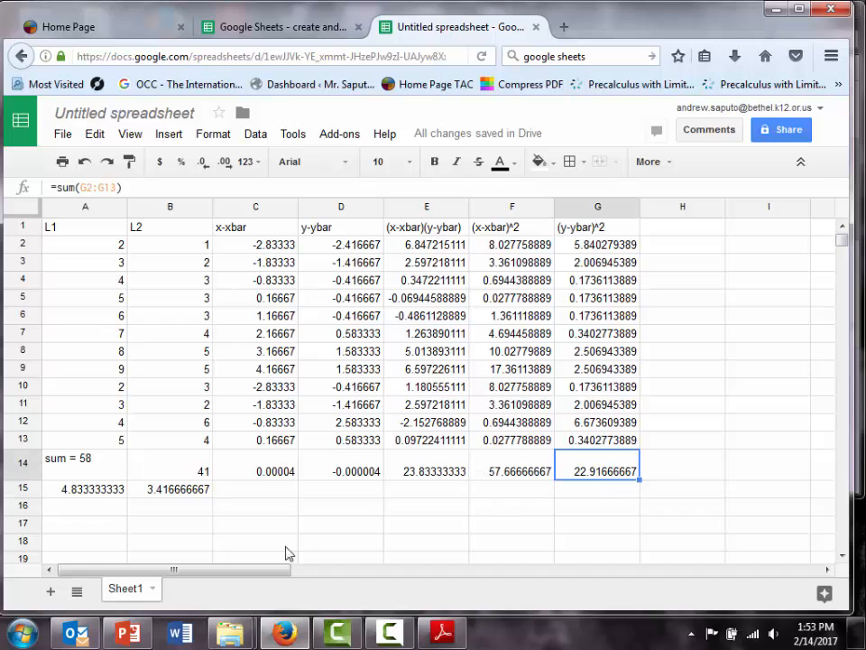
left_click(423, 470)
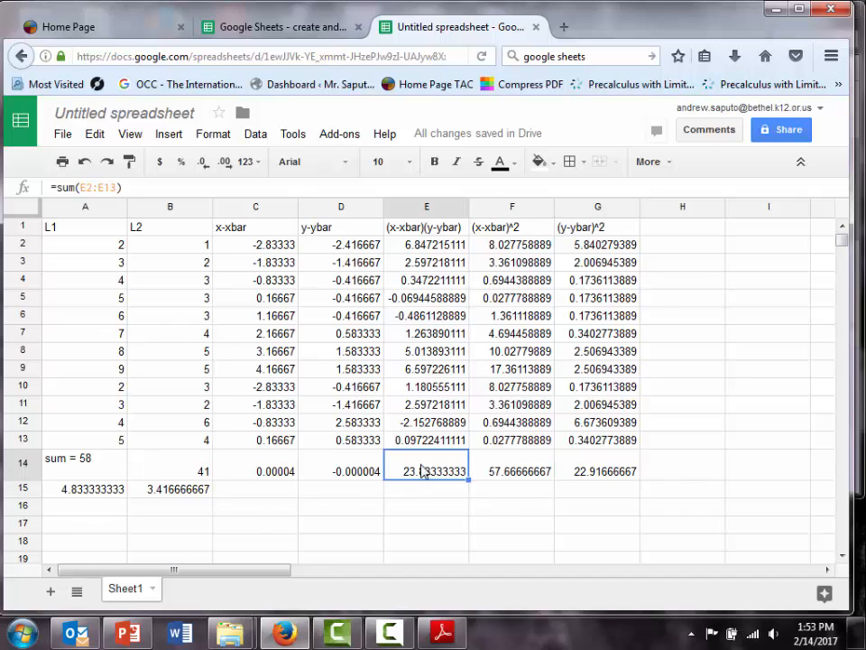
left_click(541, 467)
left_click(627, 470)
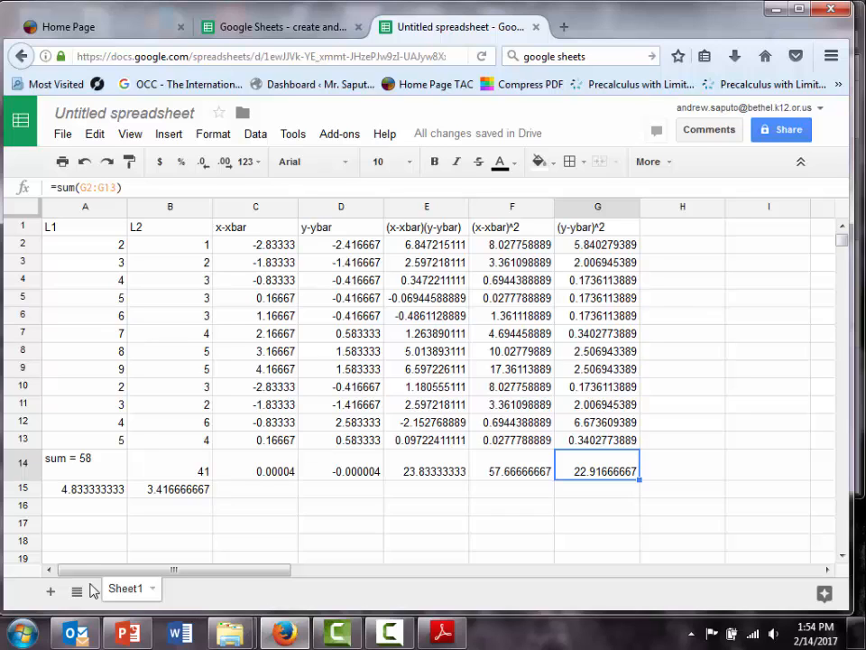
left_click(504, 233)
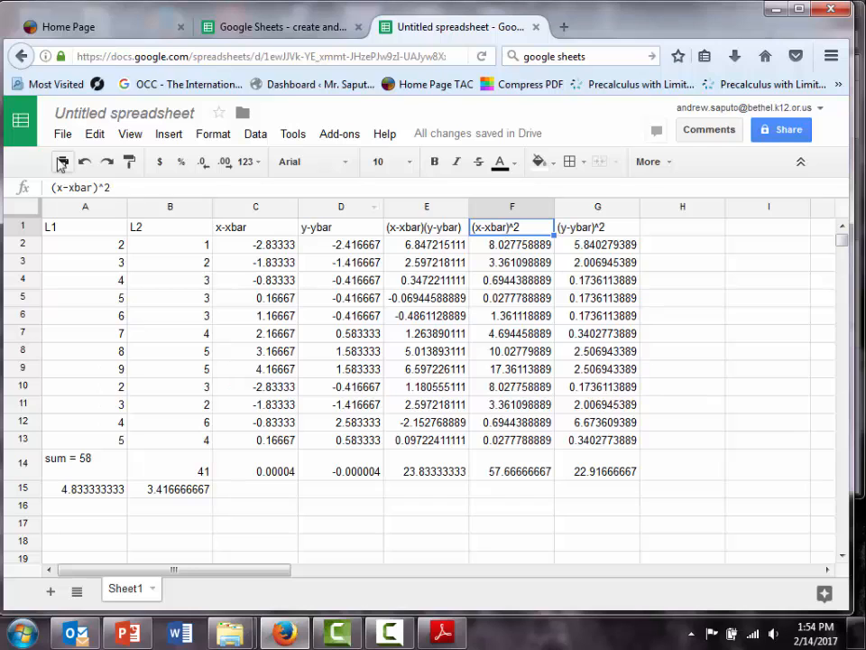
Leave the spreadsheet for the Google Sheets home page and switch to the Google Docs home page.
left_click(20, 119)
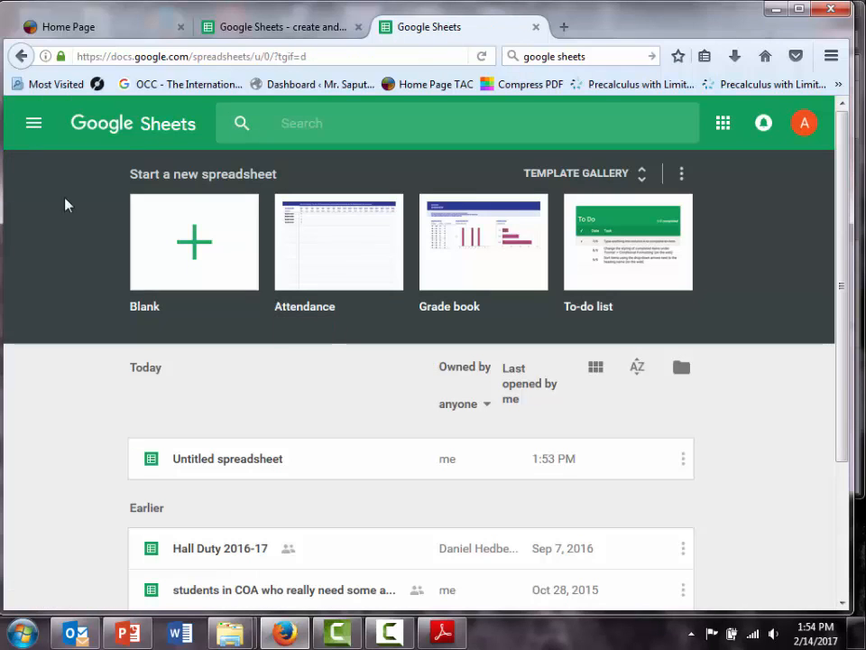
left_click(38, 128)
left_click(80, 193)
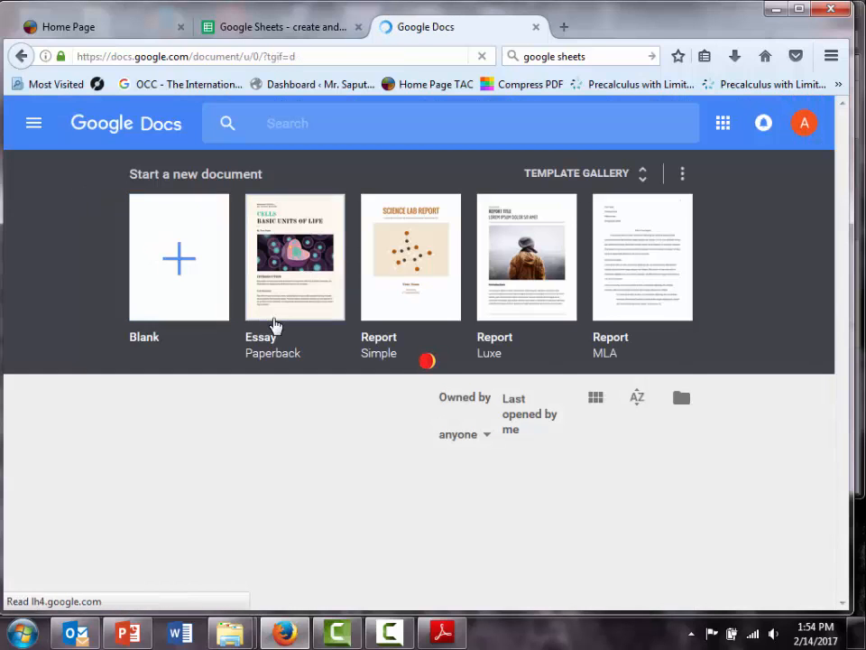
Open the Google Sheets home page in a separate browser tab and reopen the Untitled spreadsheet there.
left_click(333, 34)
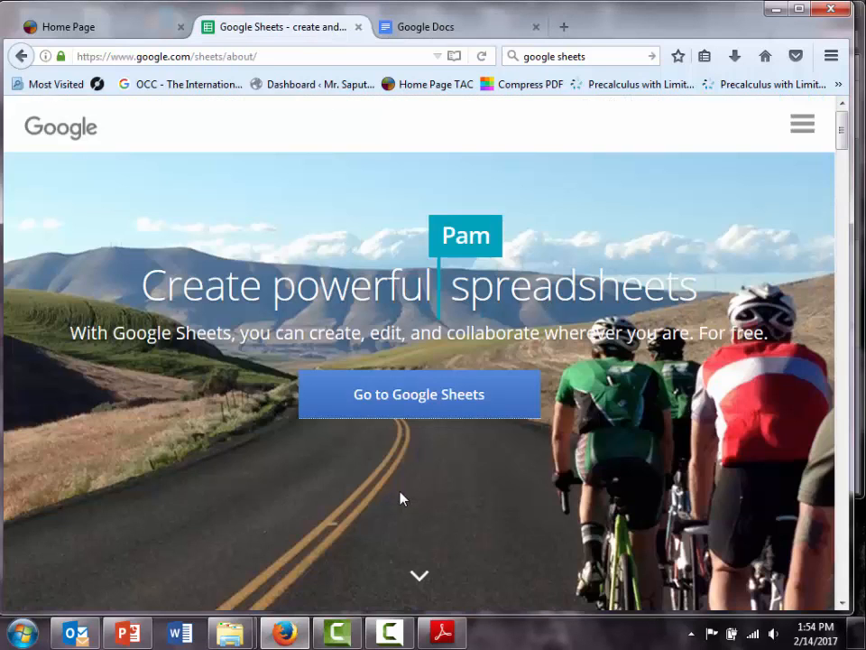
left_click(490, 394)
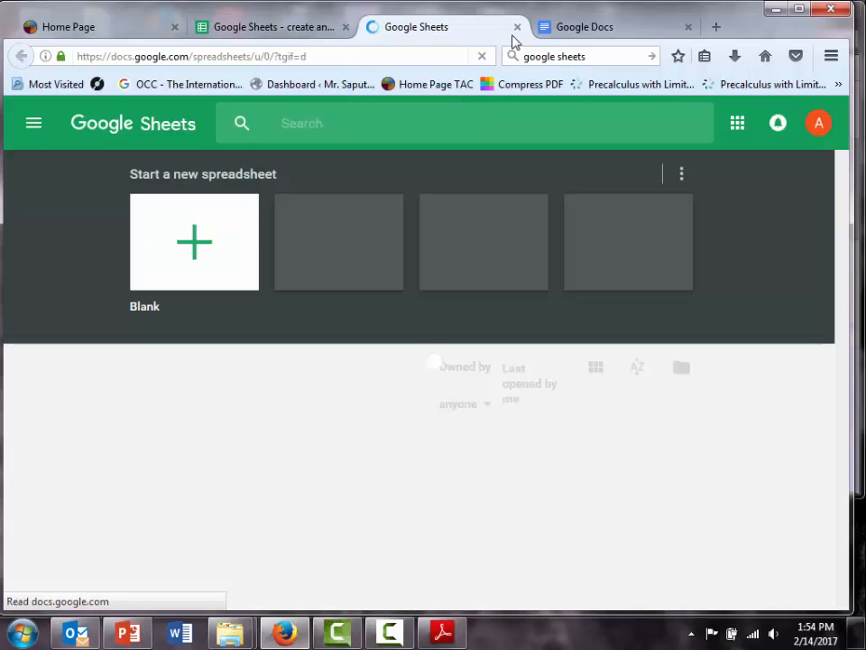
left_click(316, 473)
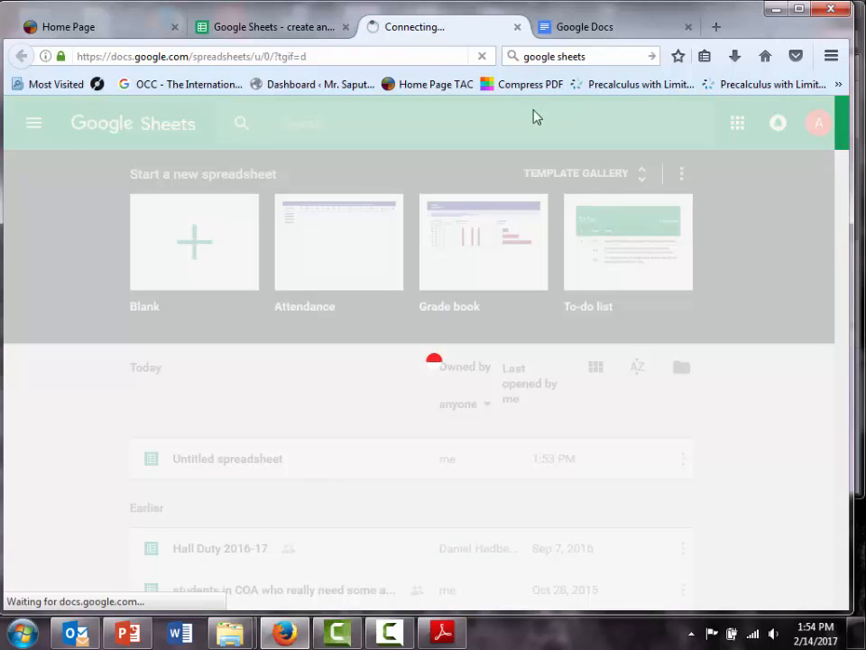
Create a blank Google Docs document and enter a title line with the author's surname followed by Correlation, ending with a new line.
left_click(623, 29)
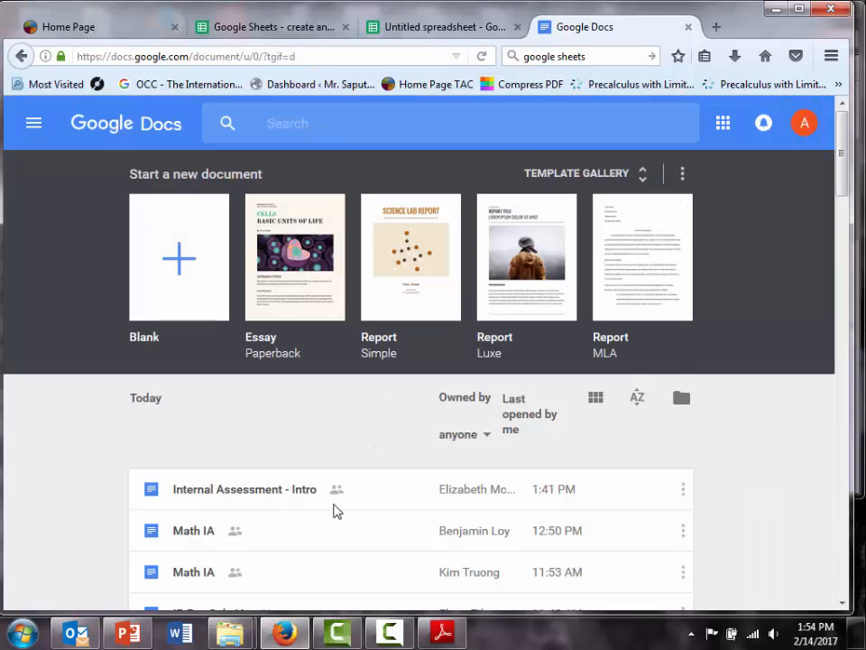
left_click(201, 273)
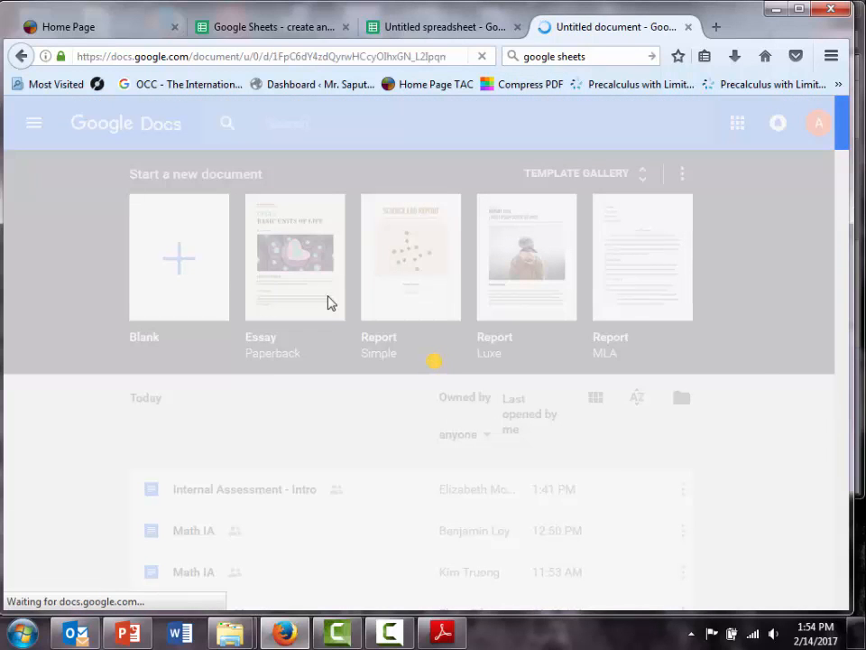
type("Saputo")
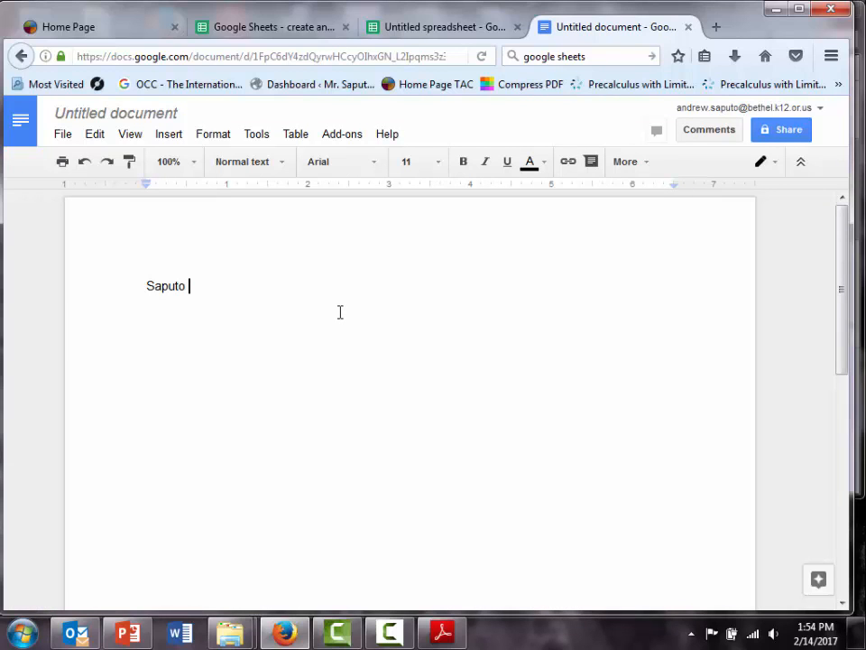
type(" Correlation")
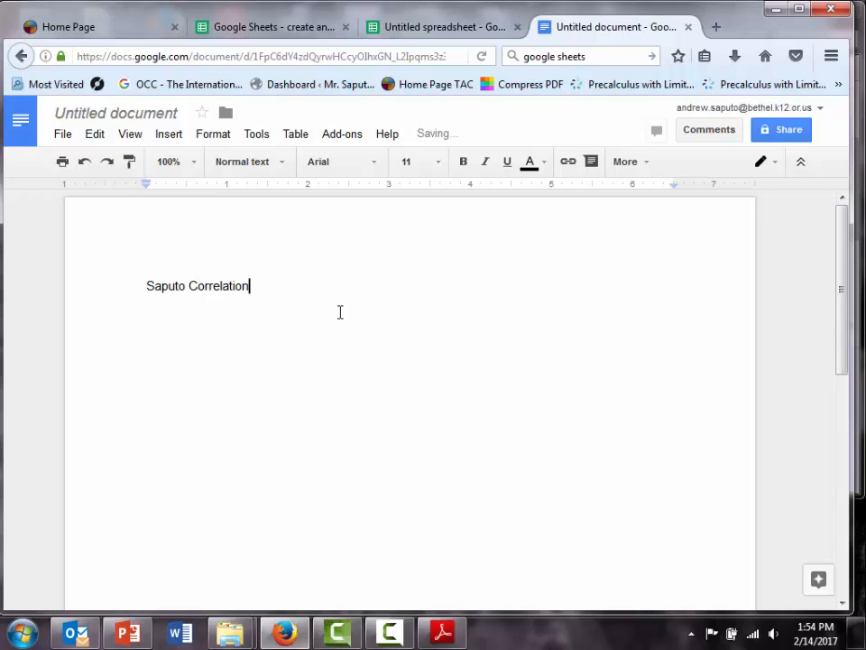
key("Return")
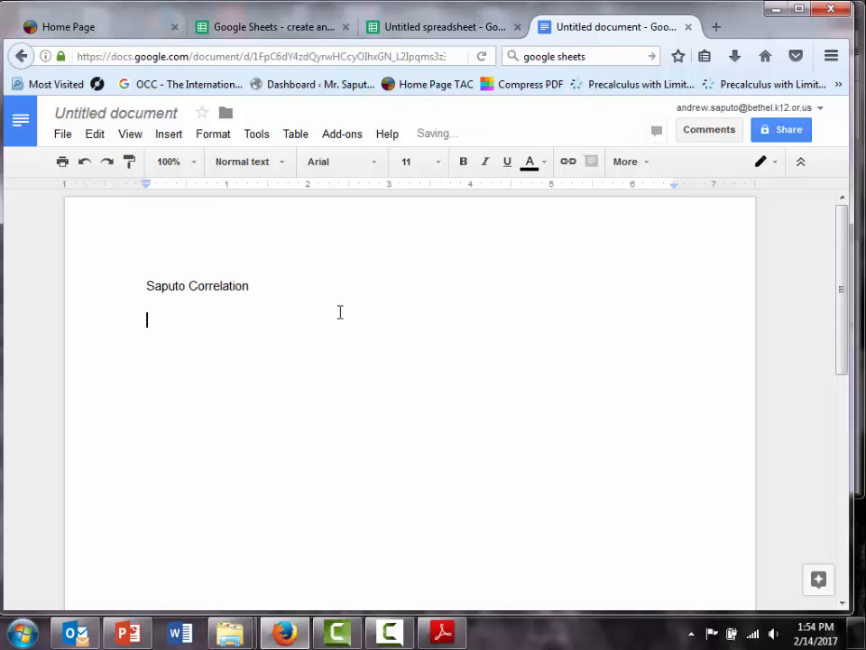
Copy the full table, cells A1 to G15, from the Untitled spreadsheet.
left_click(422, 28)
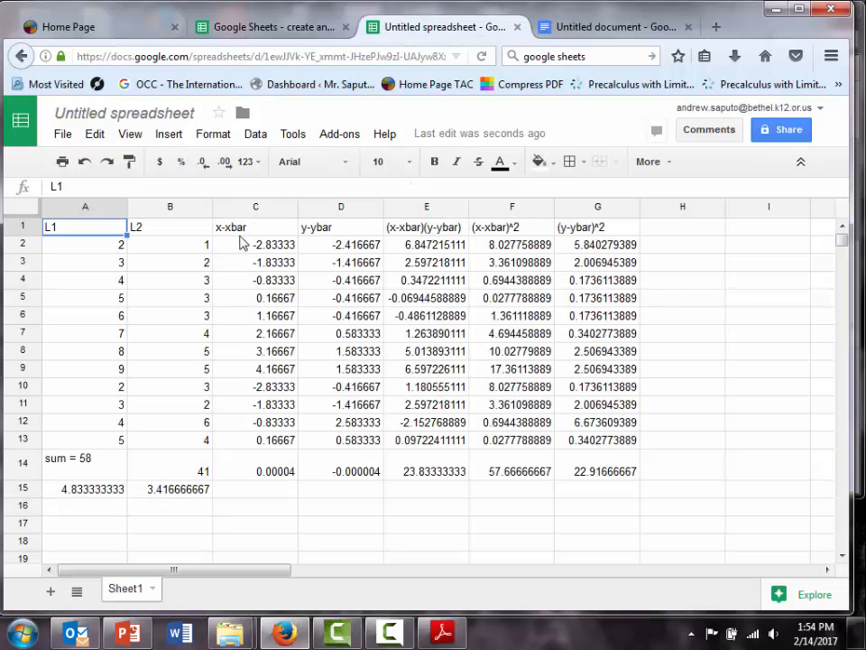
left_click(602, 493)
left_click_drag(232, 340, 71, 230)
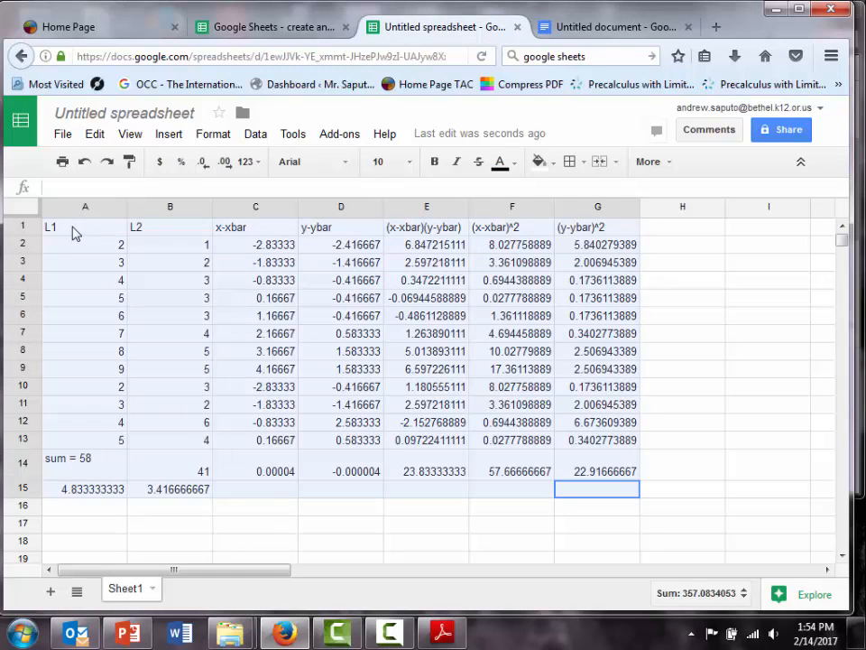
right_click(71, 230)
left_click(97, 273)
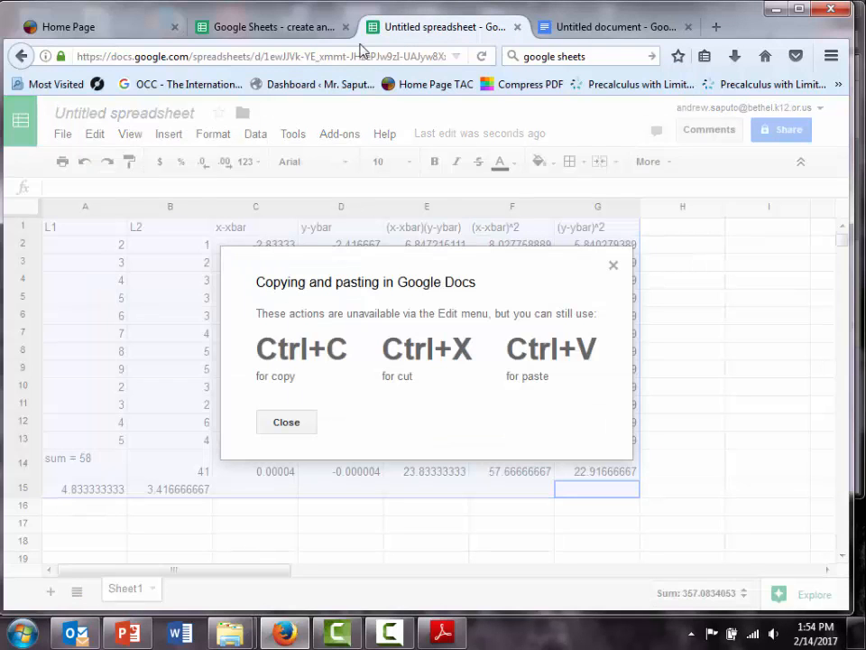
left_click(285, 421)
key("ctrl+c")
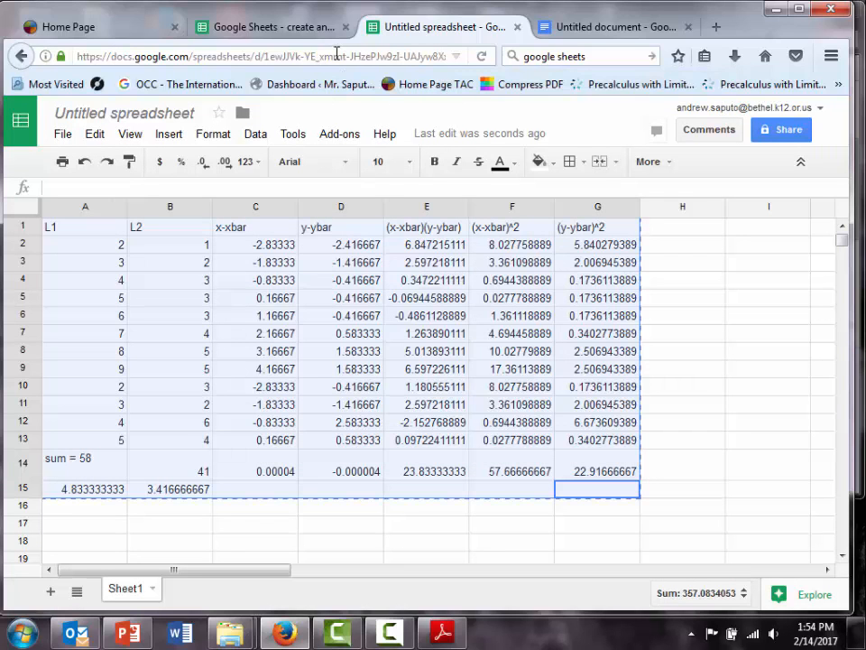
Switch to the Google Docs document and paste the copied table below the title line.
left_click(646, 29)
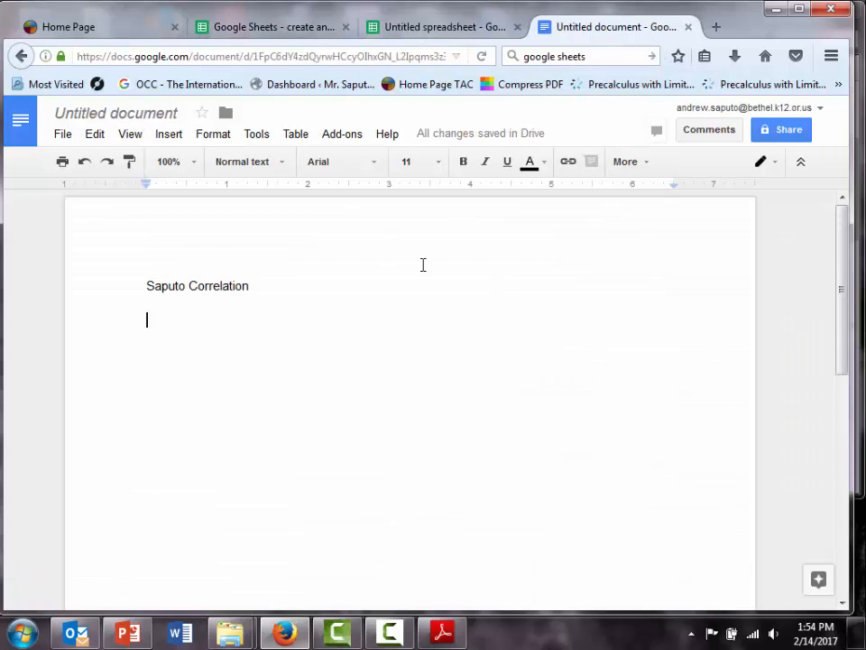
key("ctrl+v")
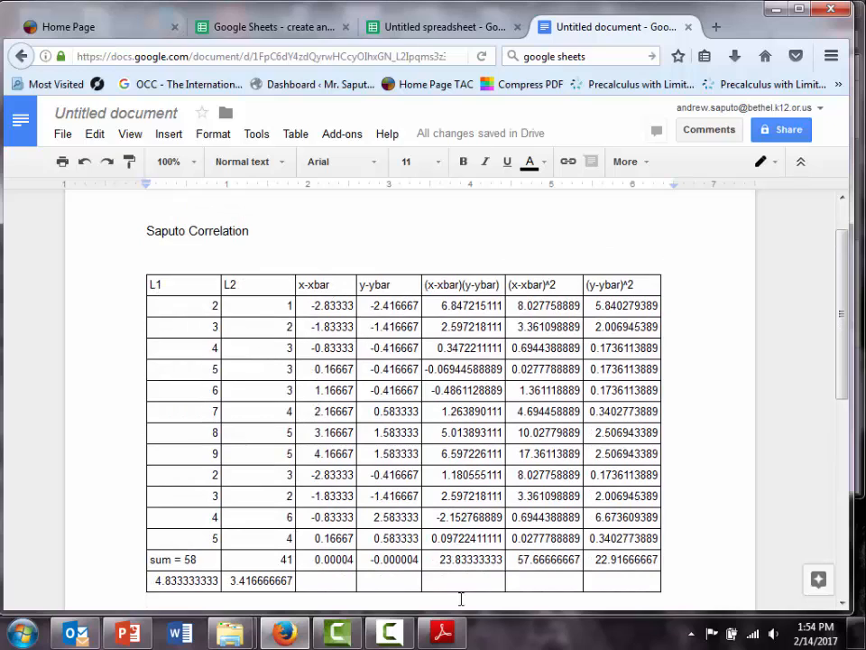
left_click(188, 559)
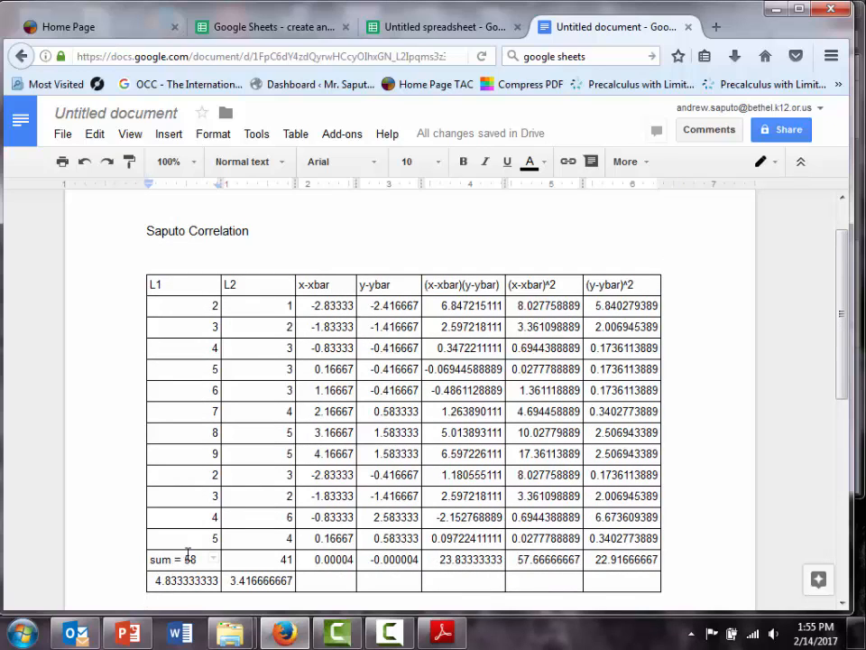
left_click(289, 251)
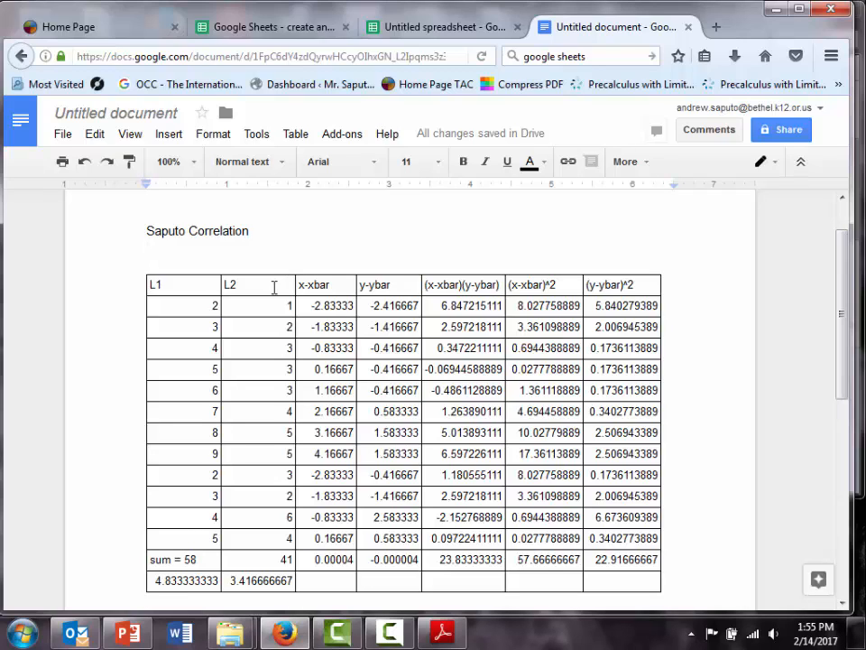
Replace the x-xbar heading in the pasted table with the equation x − x̄, using \bar for the accent.
left_click_drag(333, 284, 302, 282)
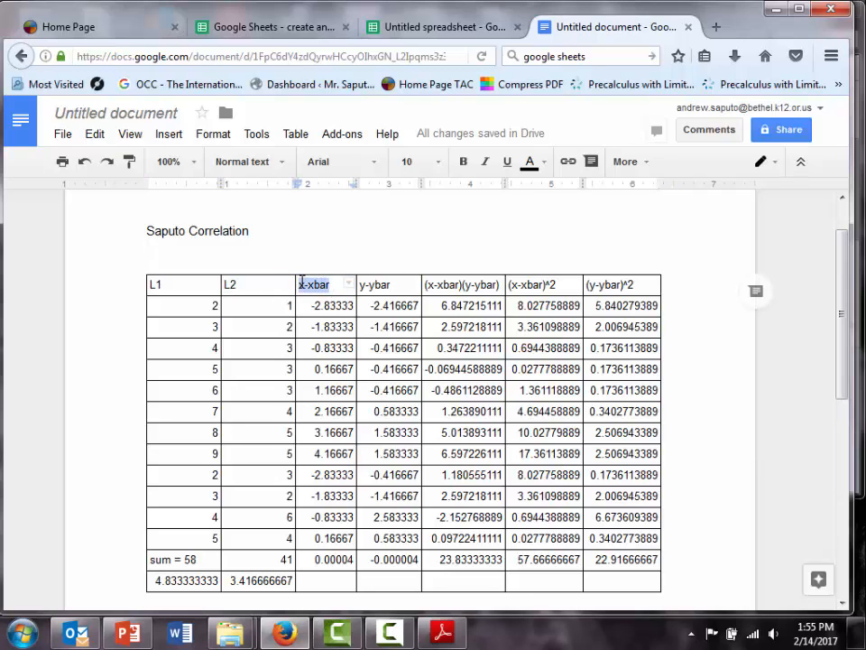
key("BackSpace")
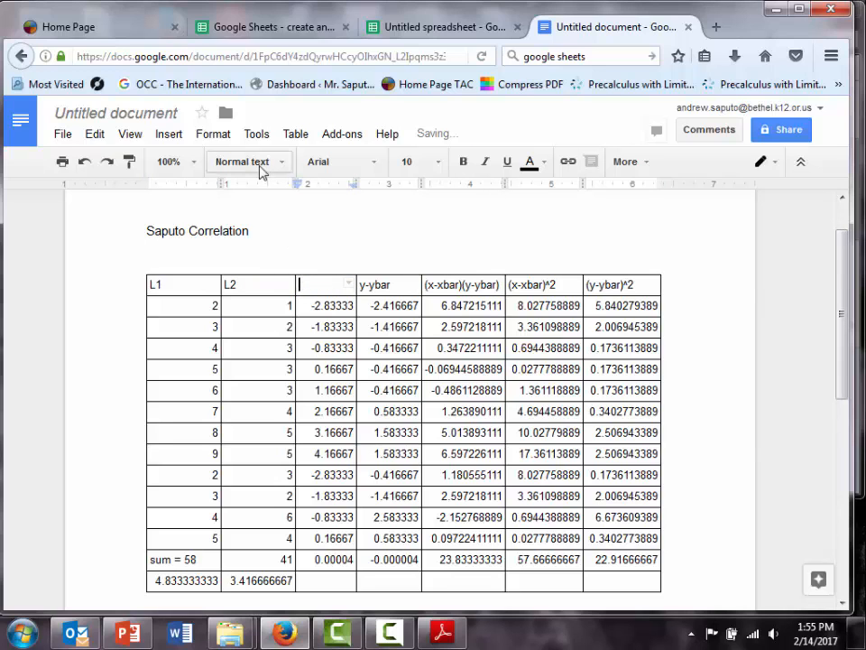
left_click(173, 134)
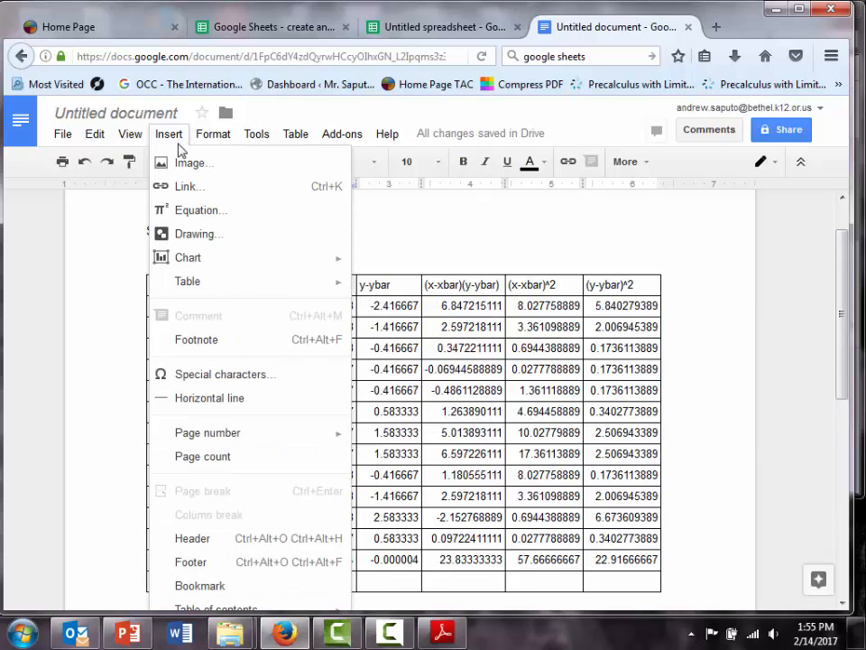
left_click(181, 211)
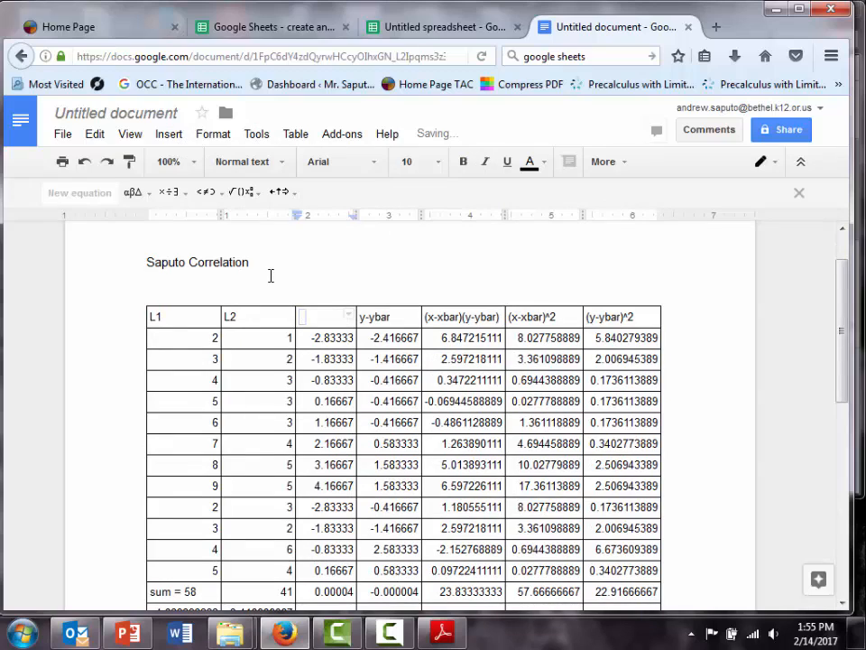
type("x - ")
type("\bar")
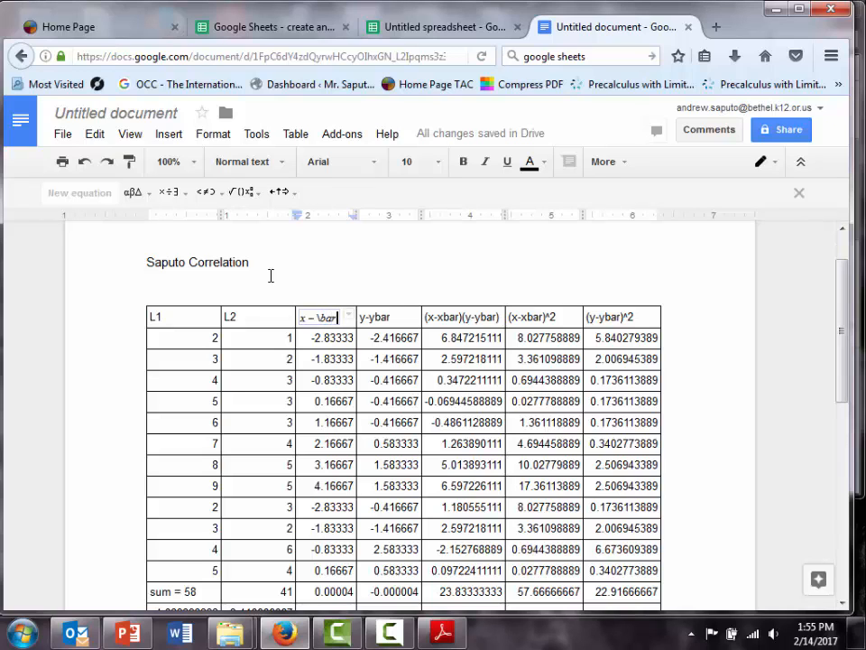
key("space")
type("x̄")
Replace the y-ybar heading in the table with the equation y − ȳ, using \bar for the accent.
left_click(376, 318)
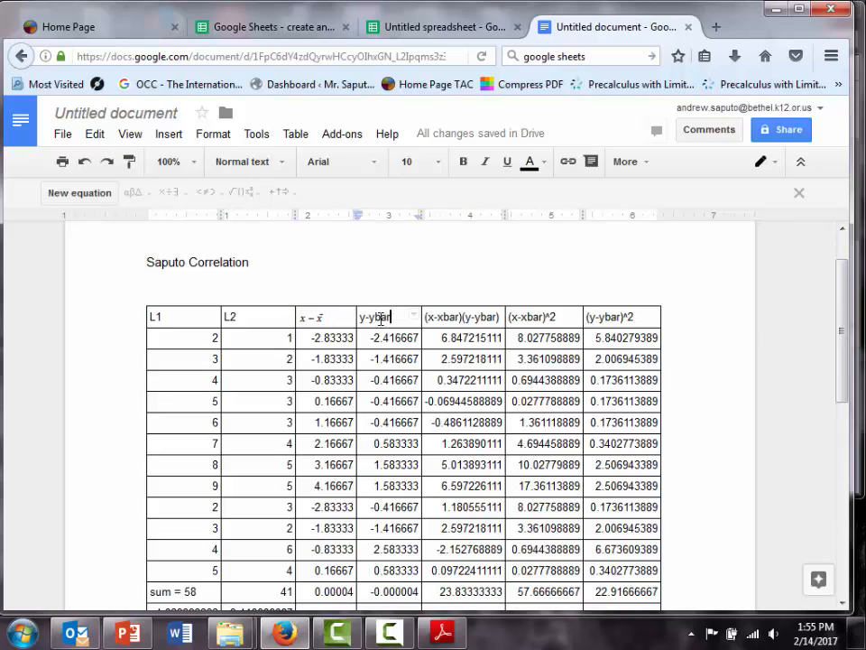
left_click_drag(391, 318, 362, 318)
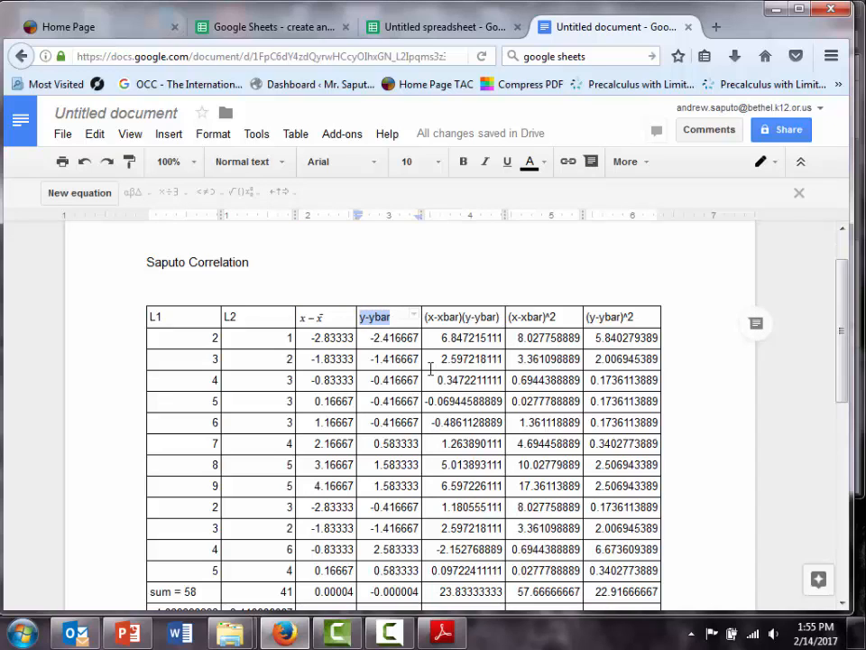
key("Delete")
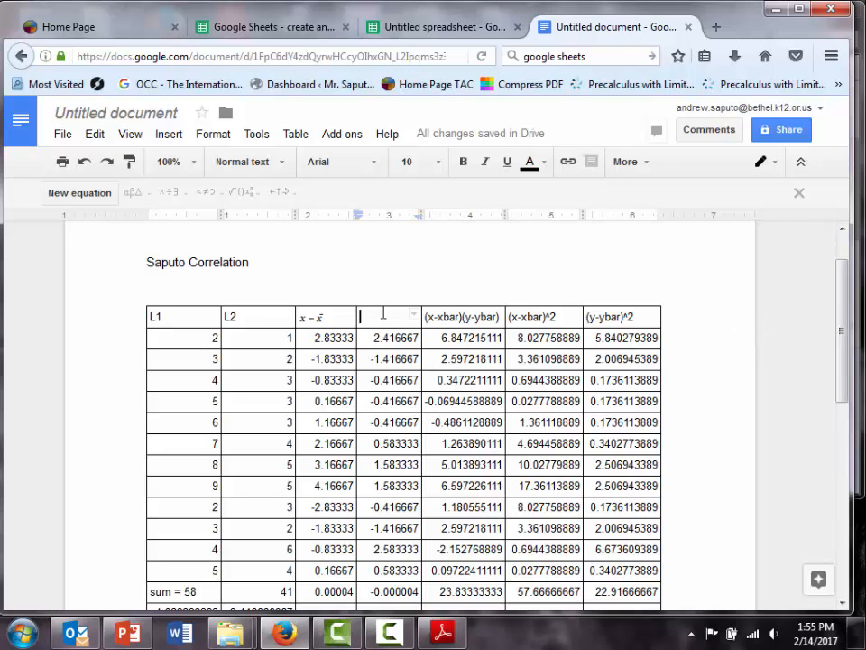
left_click(169, 134)
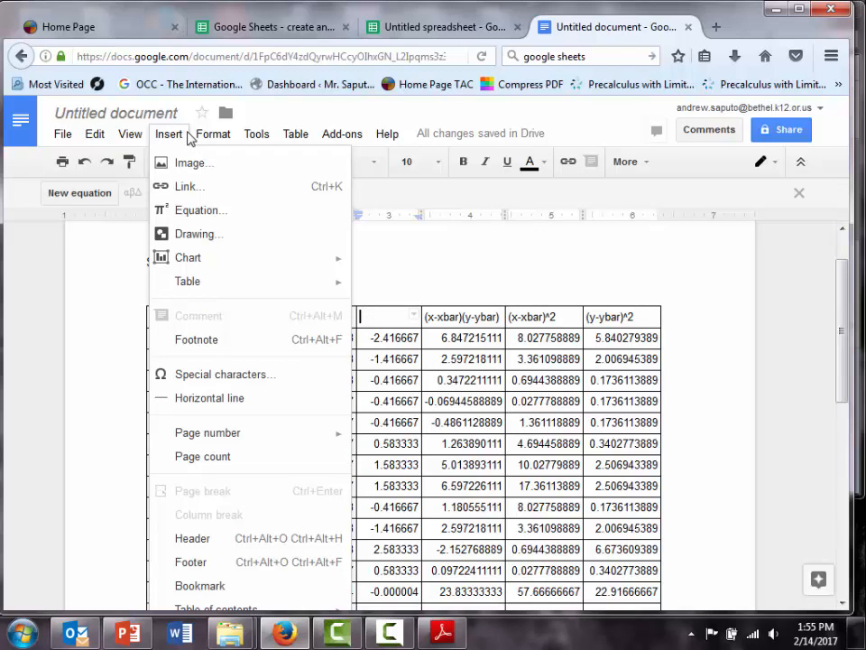
left_click(179, 209)
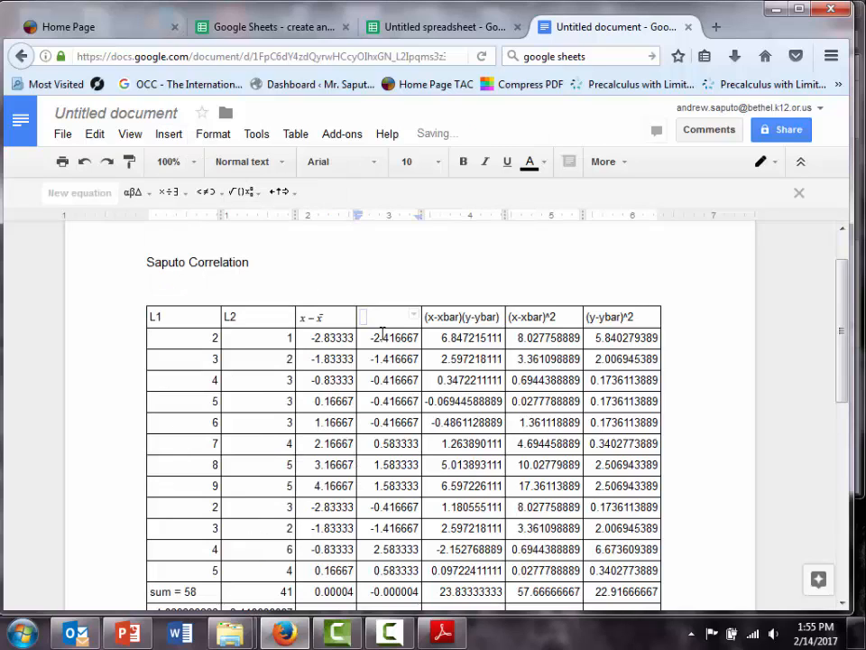
type("y ")
type("- ")
type("\bar")
key("space")
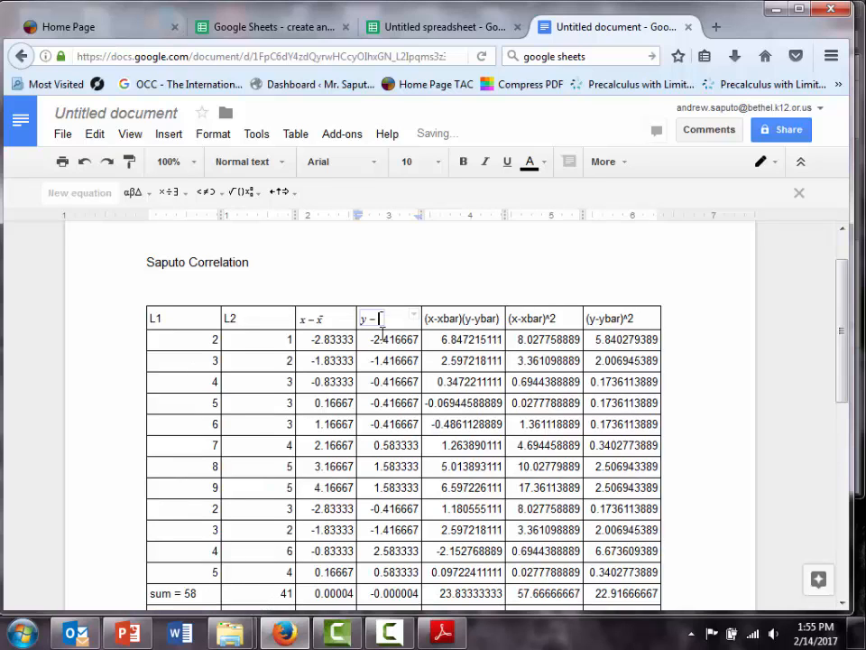
type("y")
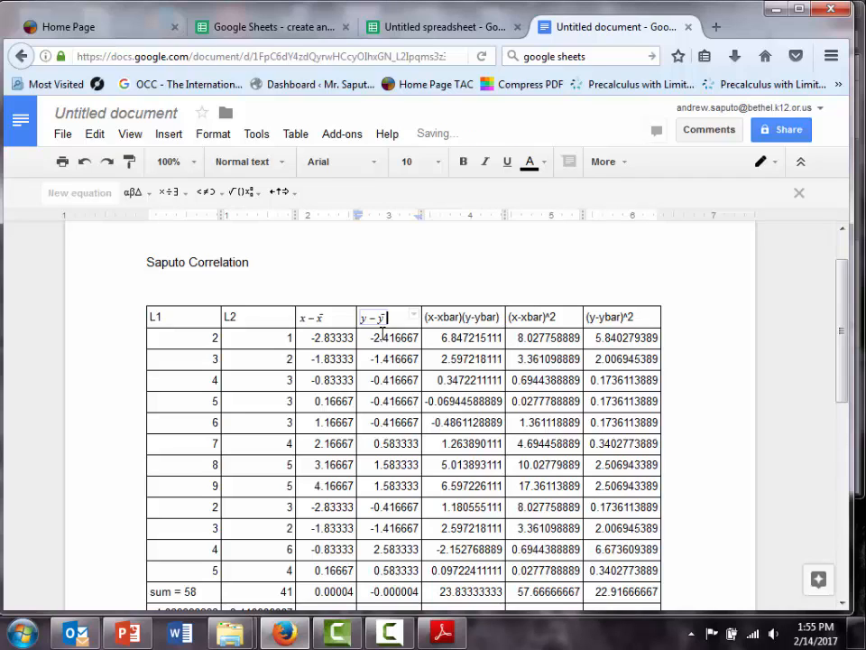
Delete the barred y from the fourth column heading's equation, keeping only y and the minus sign.
key("BackSpace")
type("ybar")
key("BackSpace")
key("BackSpace")
key("BackSpace")
type("bar")
key("BackSpace")
key("BackSpace")
key("BackSpace")
key("BackSpace")
Complete the fourth column heading's equation as y − ȳ with the overline math operation.
left_click(182, 136)
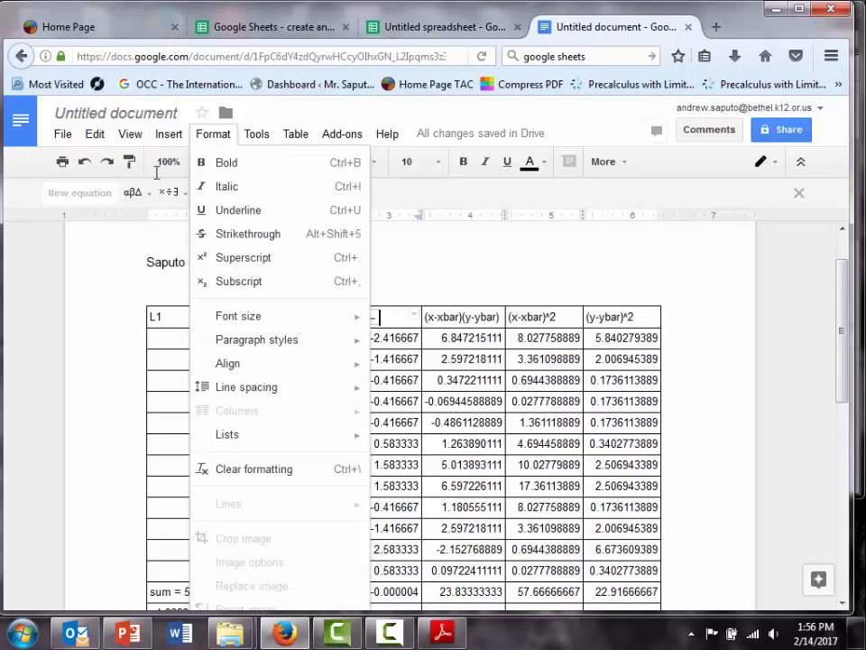
left_click(162, 145)
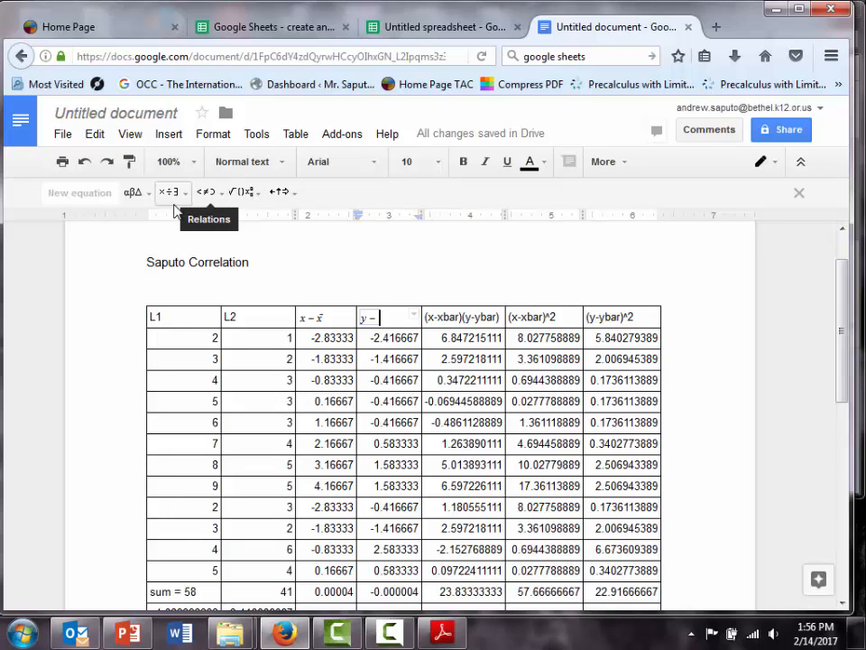
left_click(256, 193)
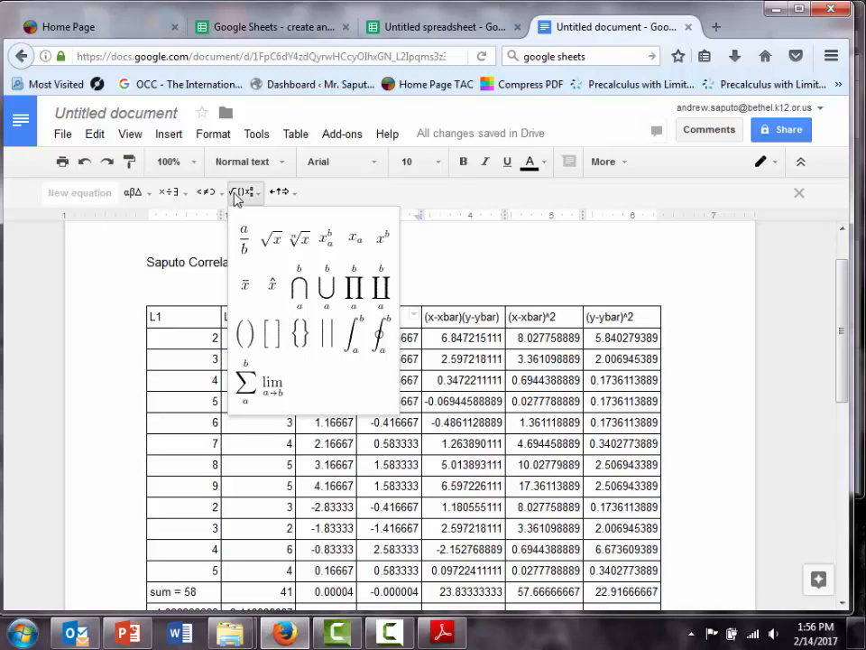
left_click(246, 288)
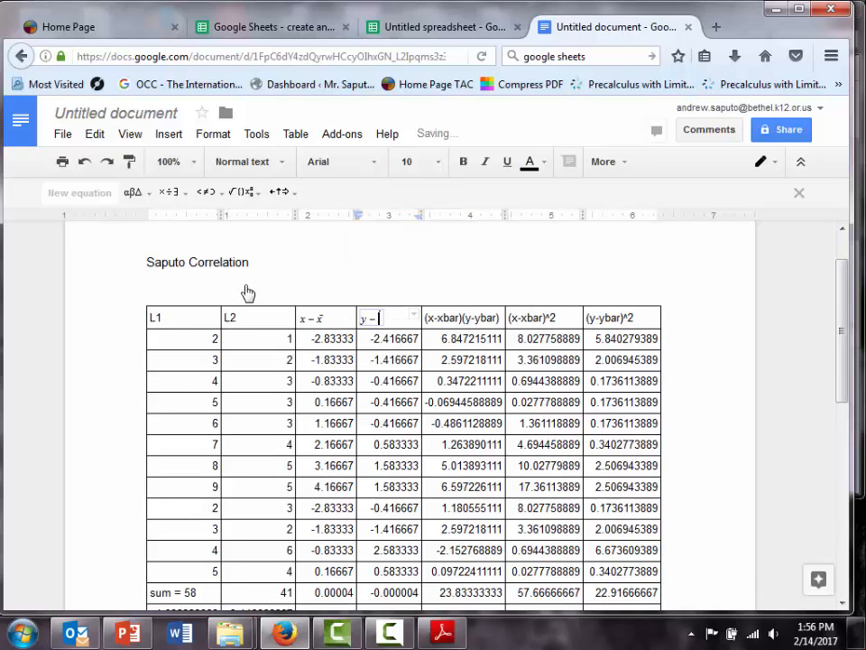
type("y")
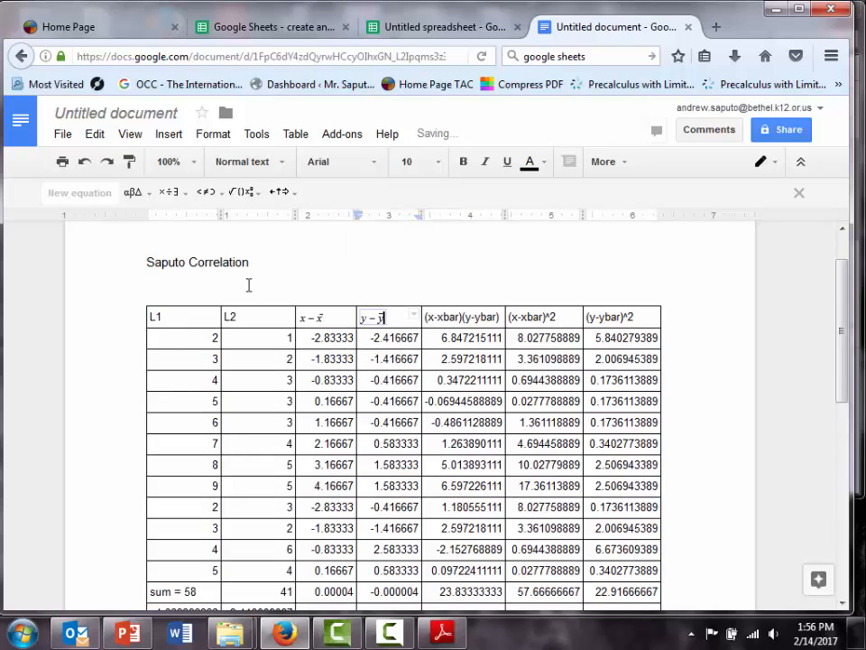
Replace the barred x in the third column heading's equation with an x under the overline math operation.
left_click(319, 317)
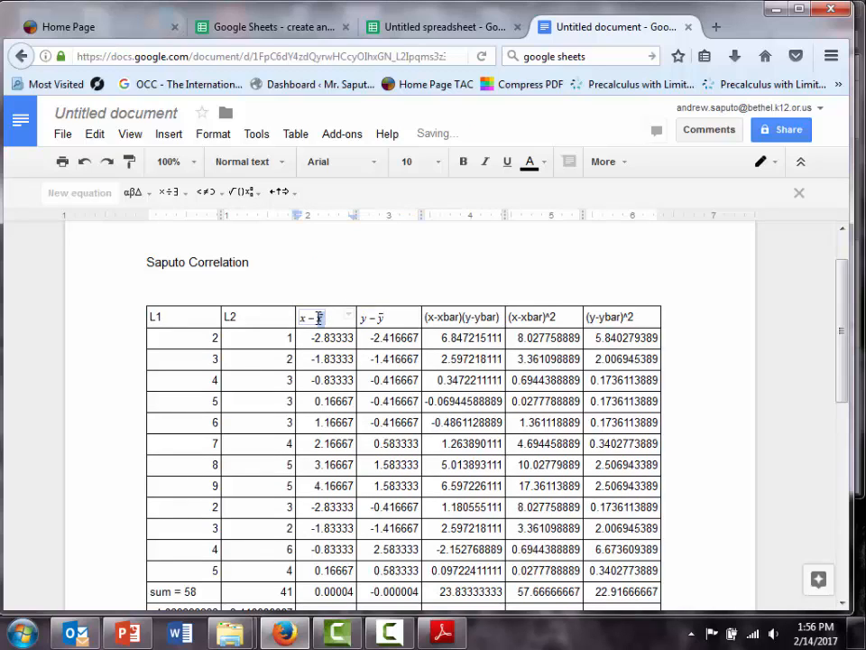
key("BackSpace")
key("BackSpace")
left_click(244, 192)
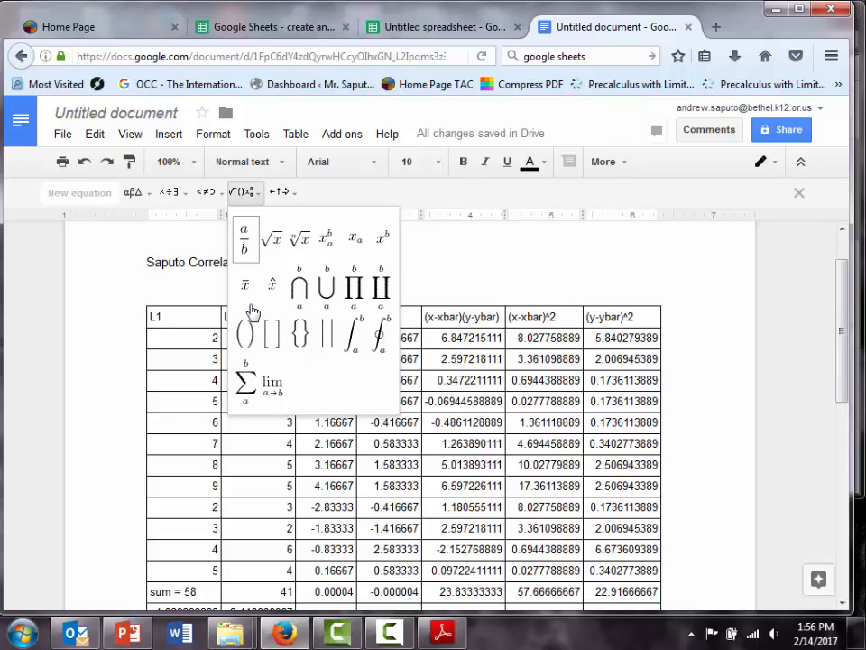
left_click(251, 286)
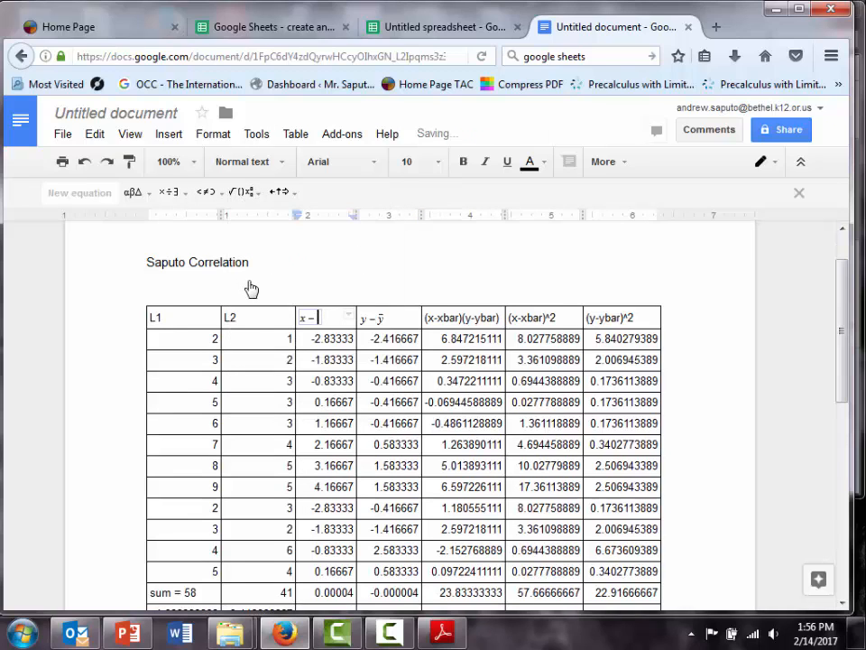
type("x̄")
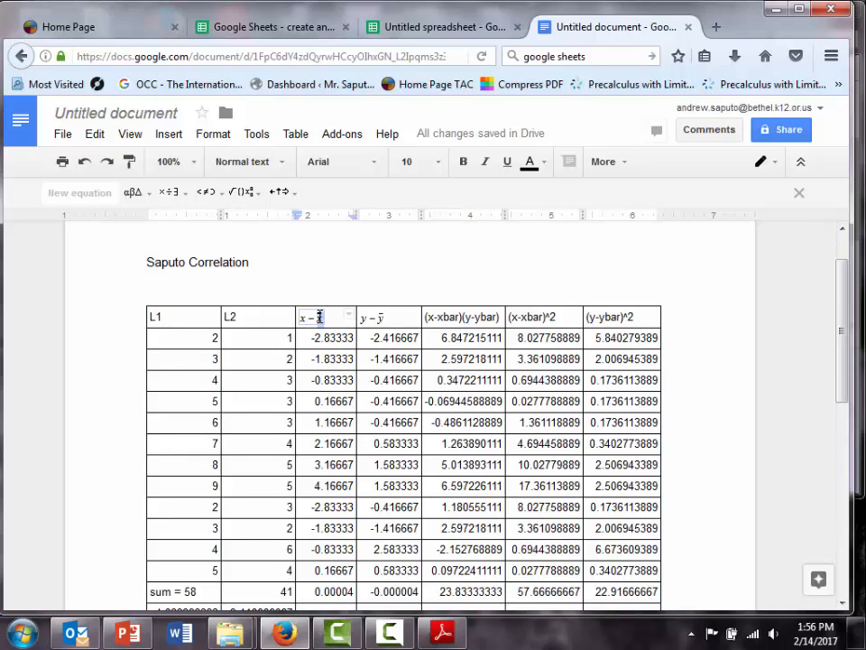
left_click(335, 319)
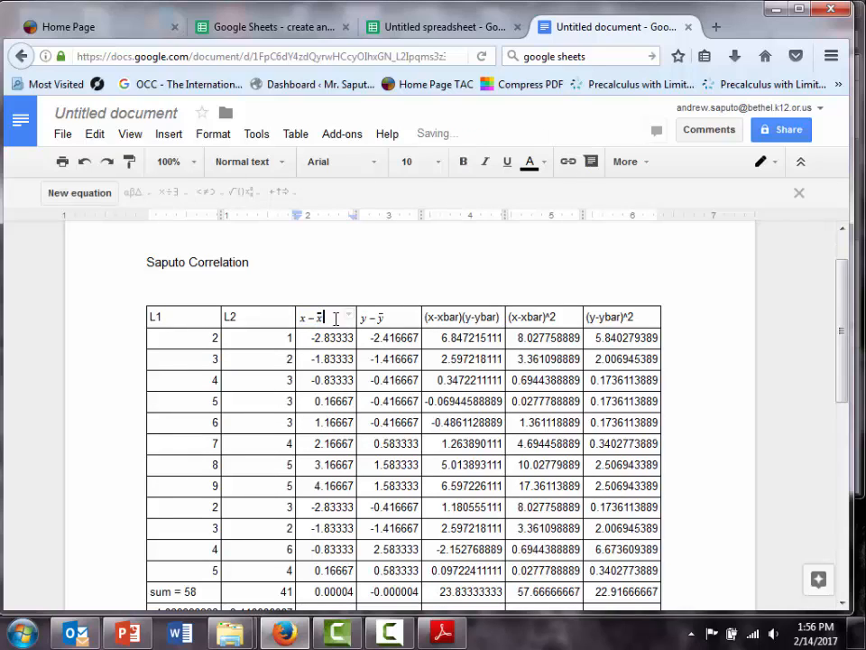
Delete the third column heading's equation and insert a new equation x − x̄ using the overline math operation.
key("BackSpace")
left_click(170, 143)
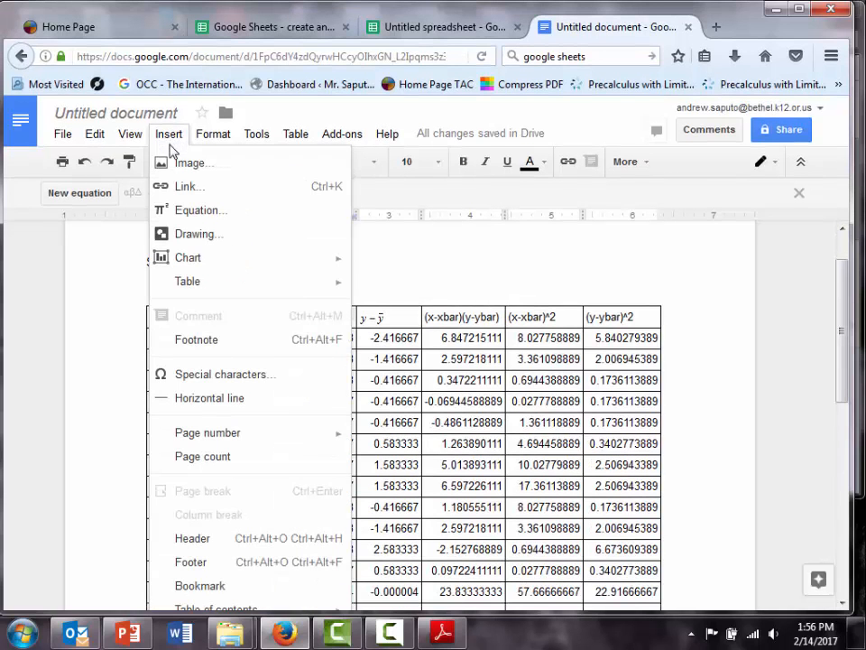
left_click(183, 215)
type("x")
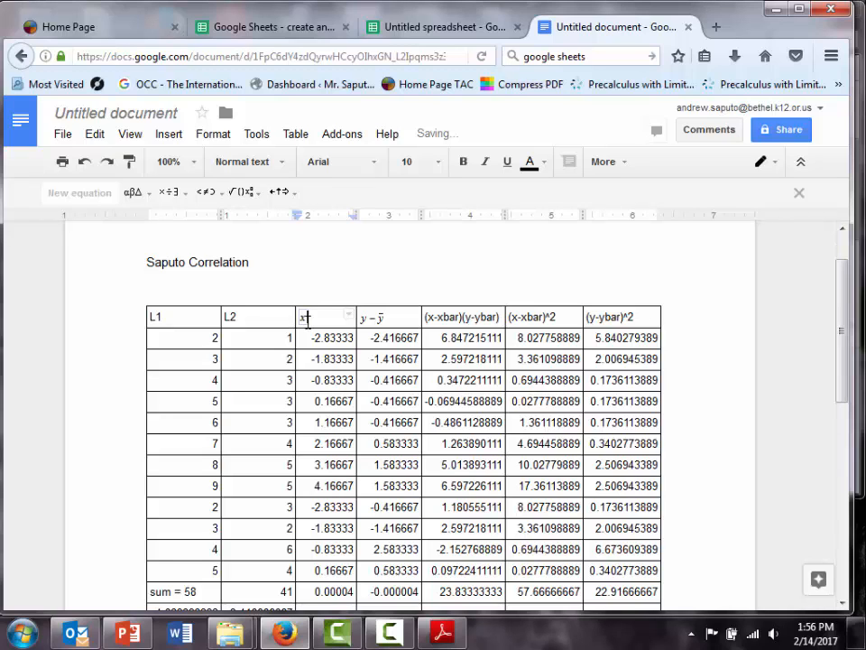
type("-")
left_click(236, 192)
left_click(246, 285)
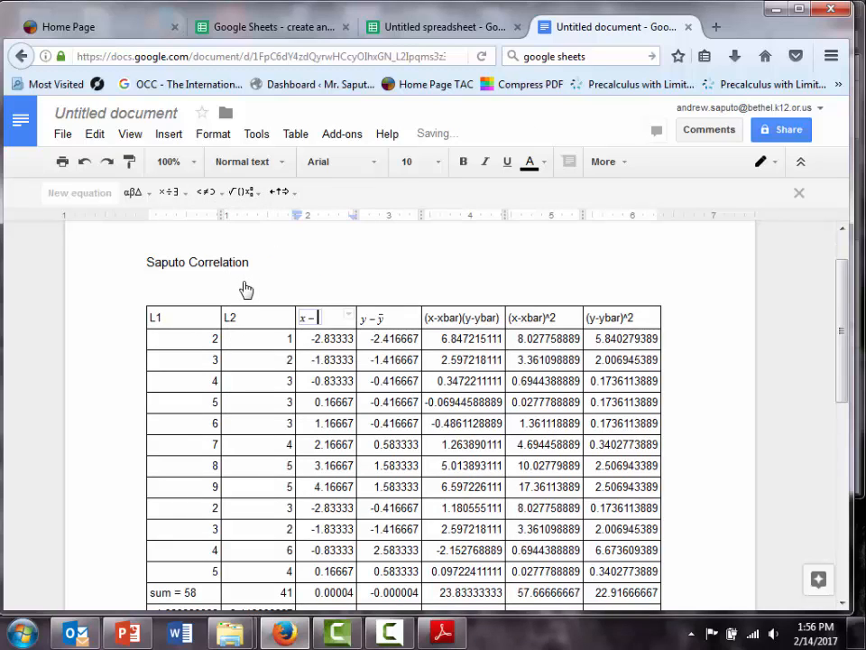
type("x̄")
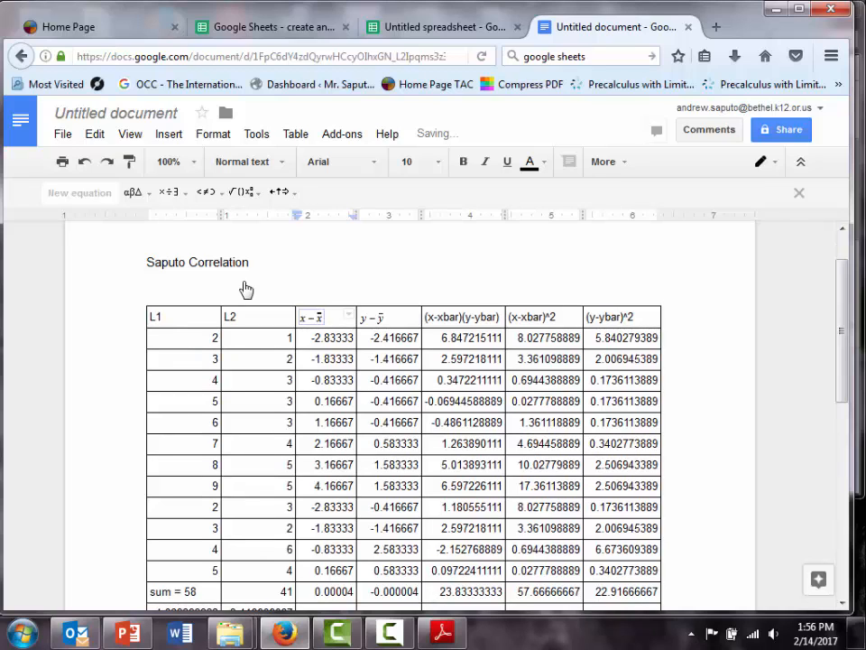
left_click(373, 317)
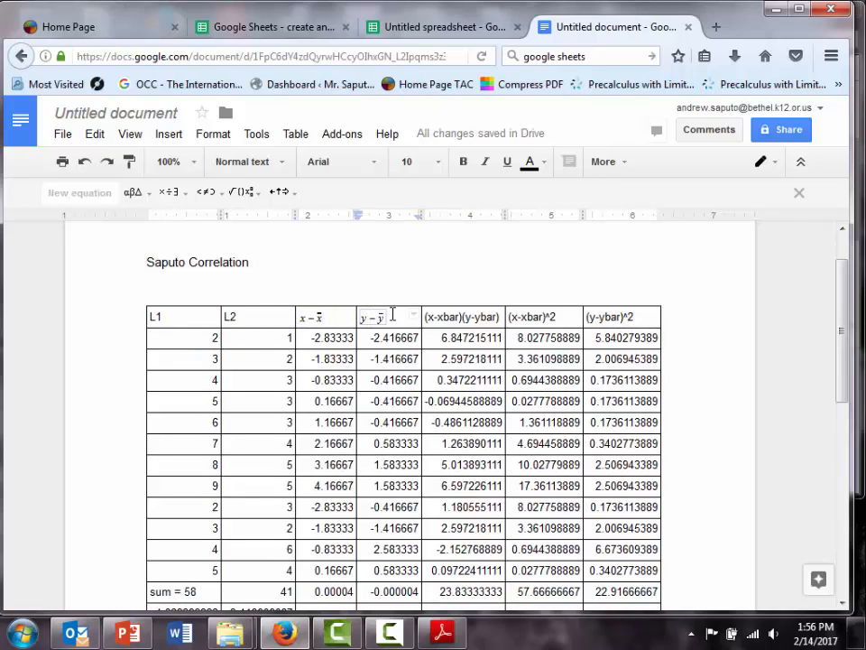
left_click(320, 311)
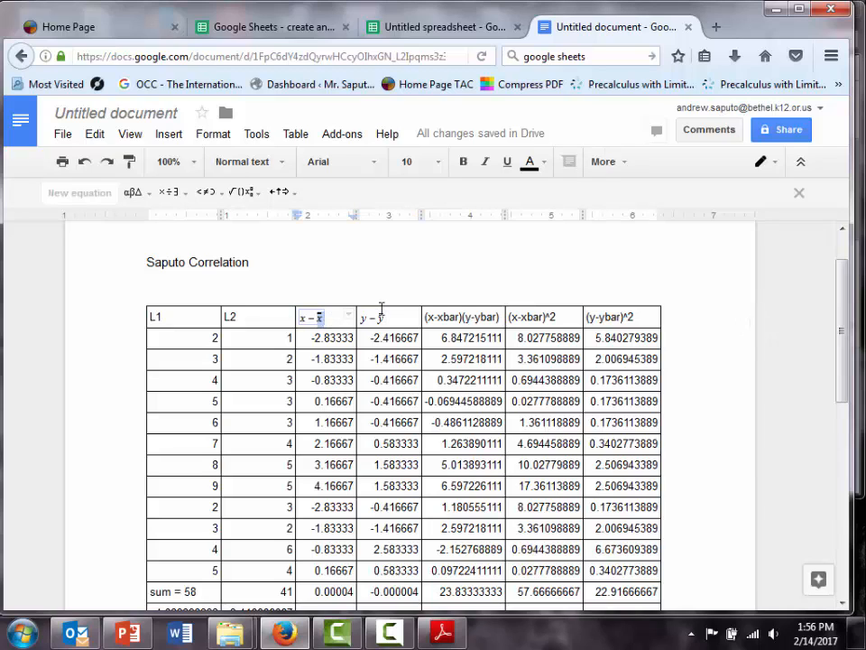
left_click(378, 316)
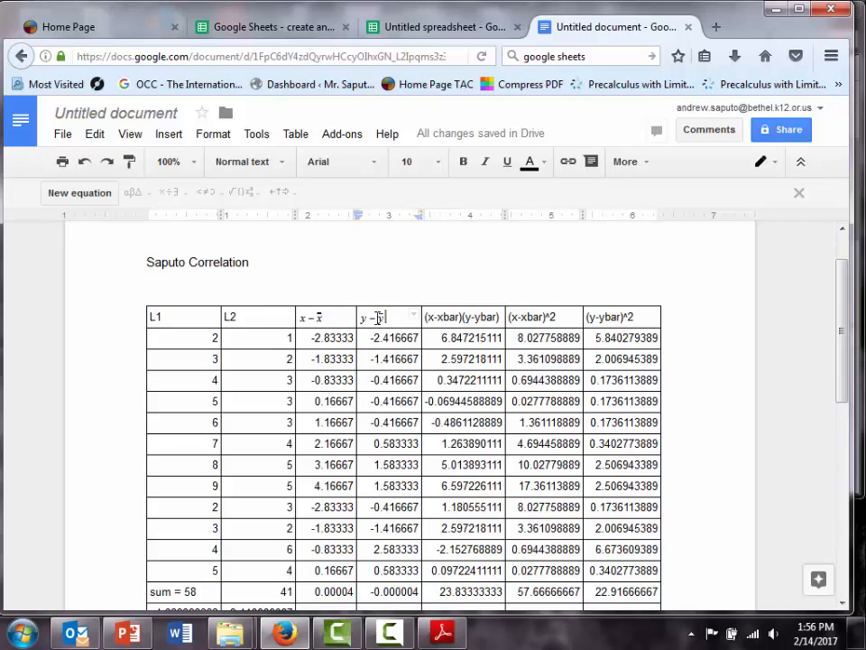
triple_click(469, 315)
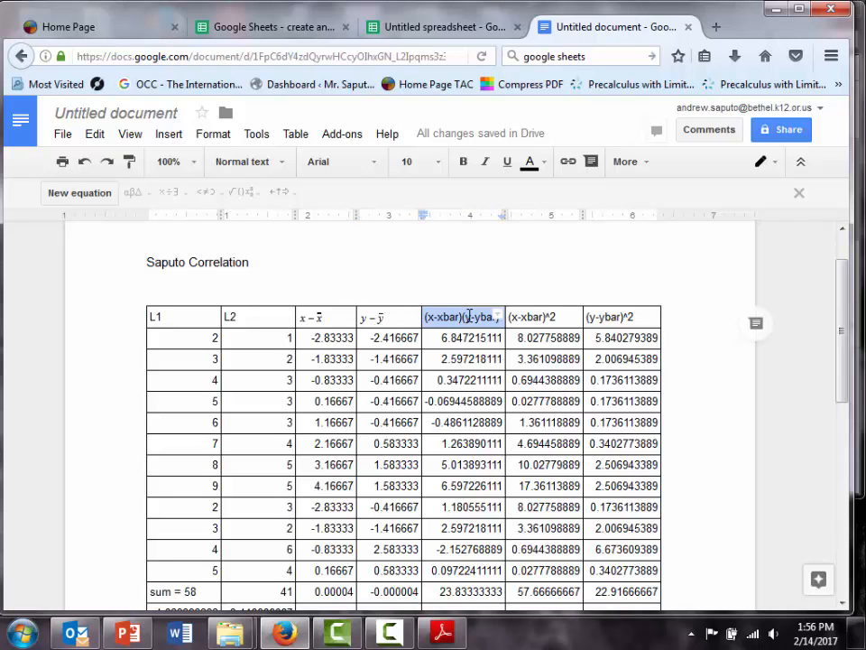
Delete the text "sum =" before 58 in the first cell of the table's sum row.
scroll(469, 315, "down", 3)
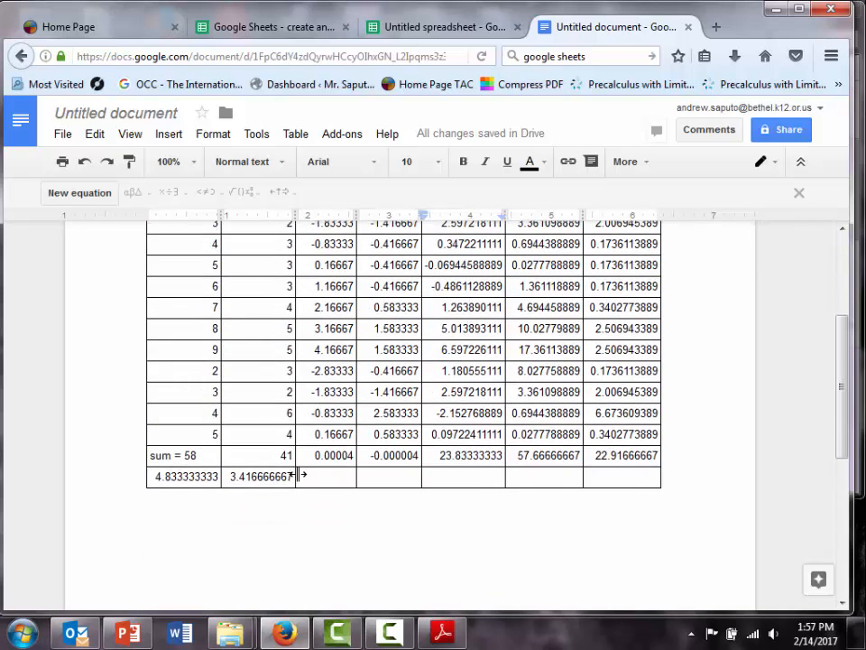
left_click(184, 454)
left_click_drag(160, 455, 152, 453)
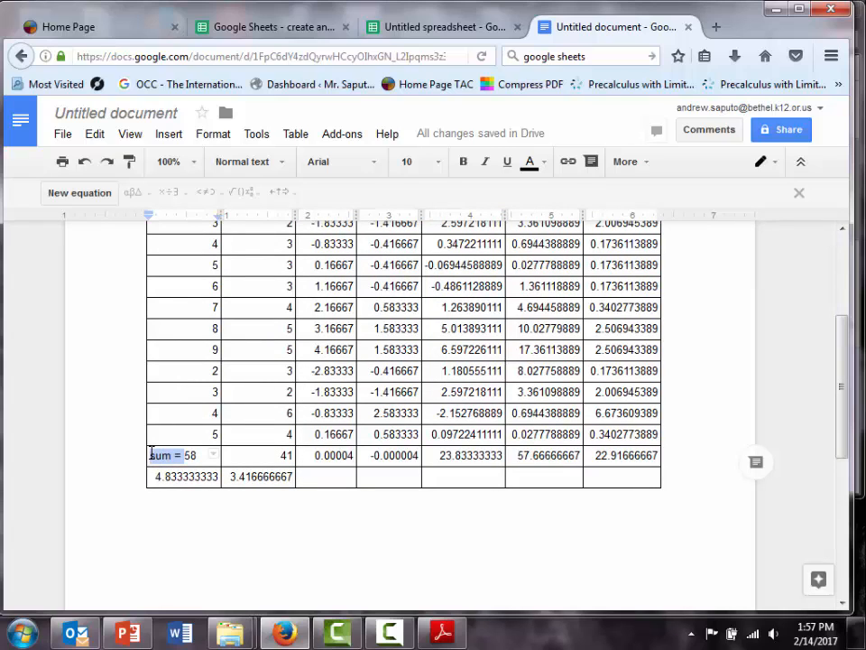
key("BackSpace")
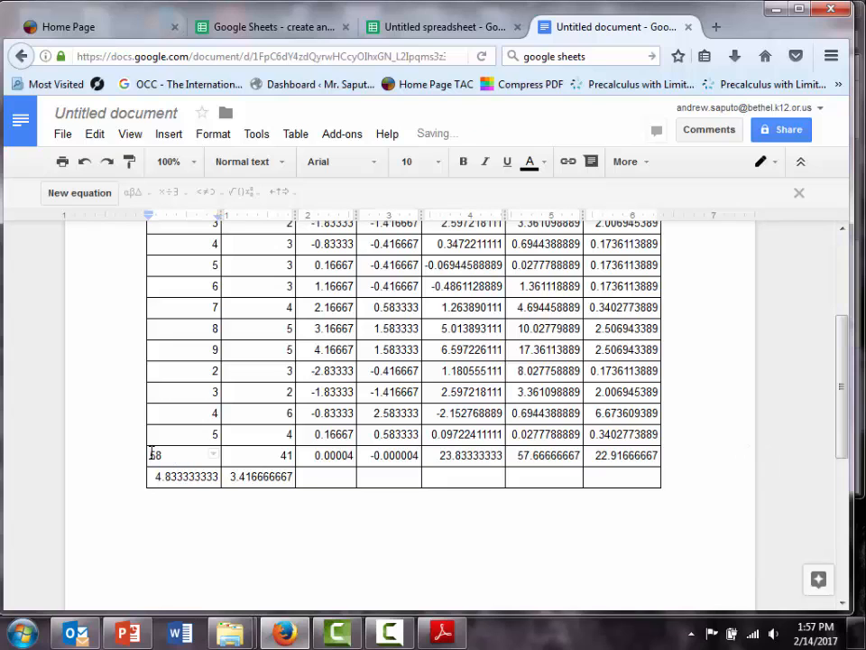
Insert an equation with a summation symbol and an equals sign before 58 in the sum row, leaving the summation limits empty.
left_click(170, 134)
left_click(178, 212)
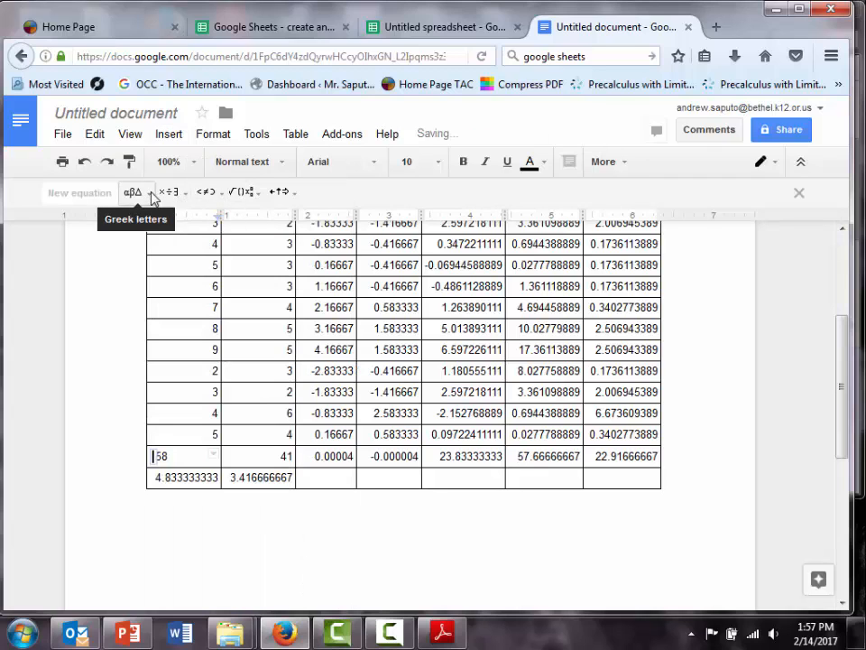
left_click(185, 193)
left_click(247, 193)
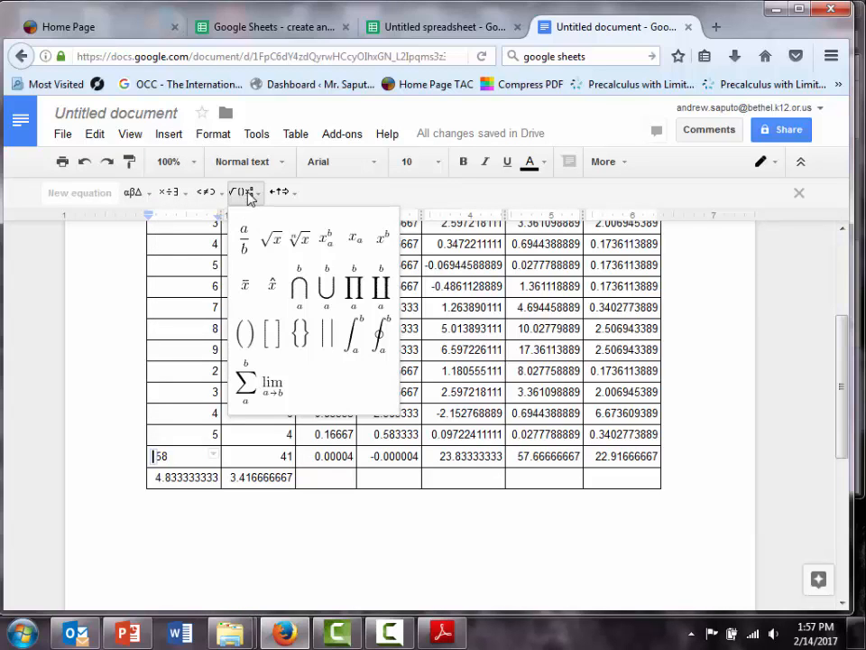
left_click(213, 193)
left_click(280, 193)
left_click(246, 192)
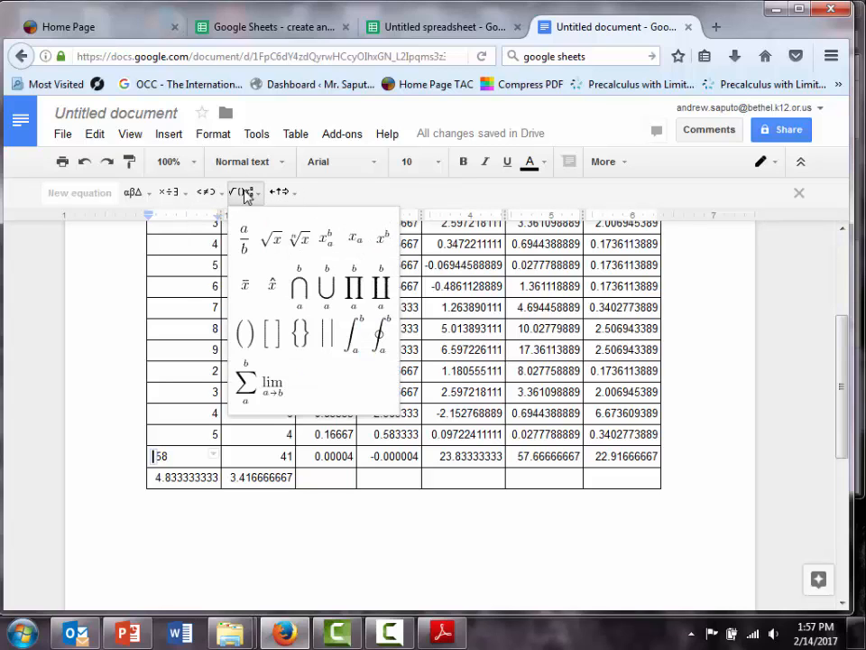
left_click(246, 379)
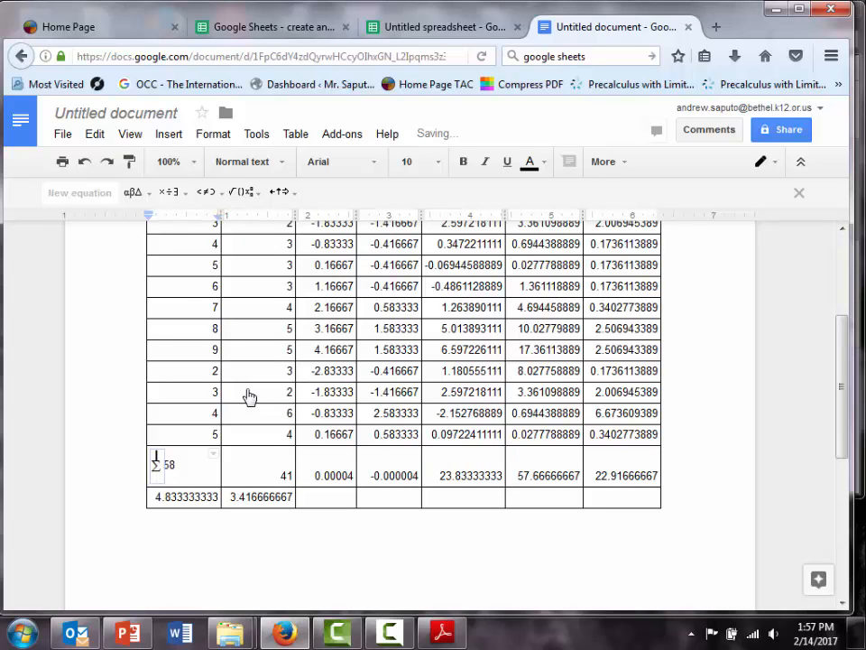
type("=")
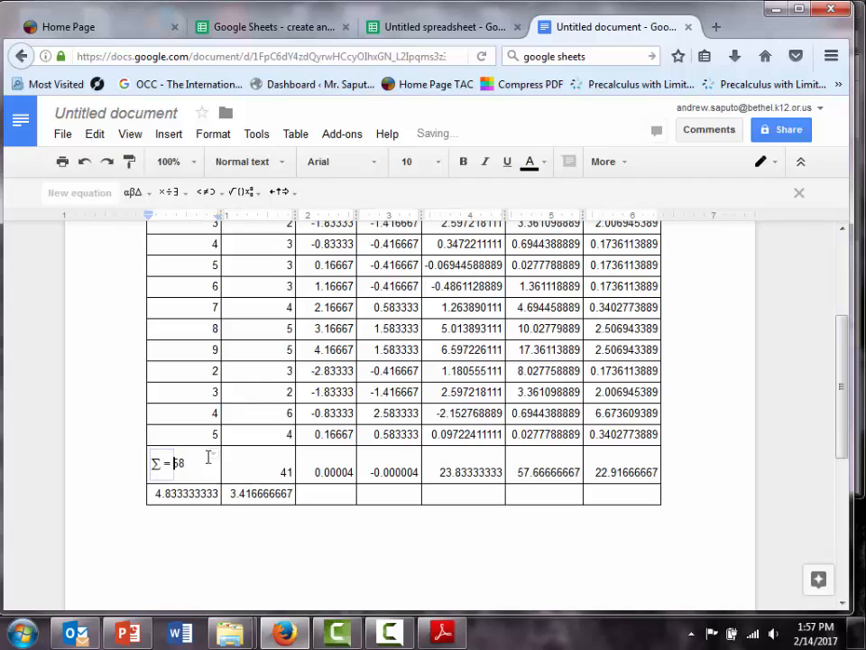
left_click(166, 523)
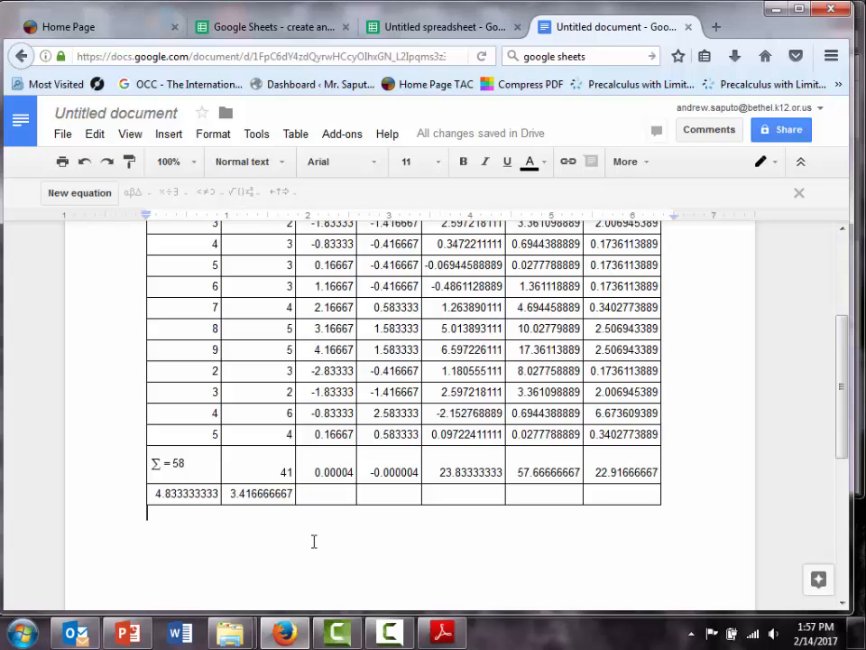
left_click(140, 466)
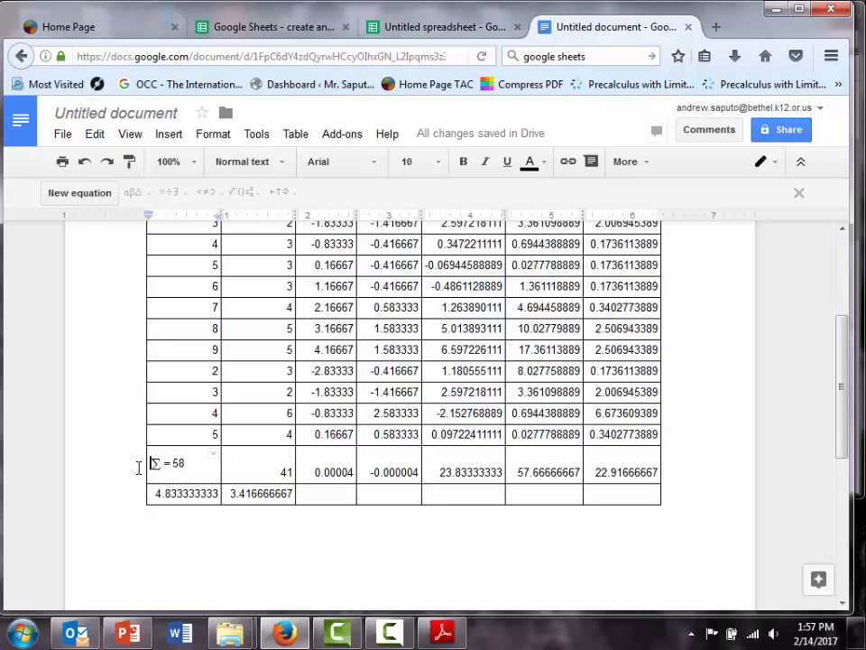
left_click(274, 470)
scroll(597, 496, "up", 3)
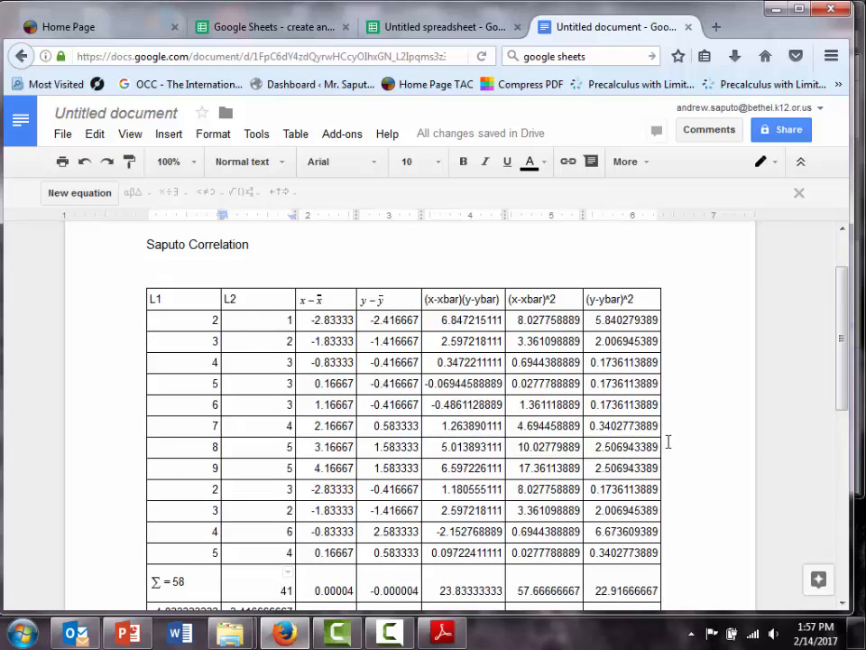
left_click_drag(659, 446, 166, 450)
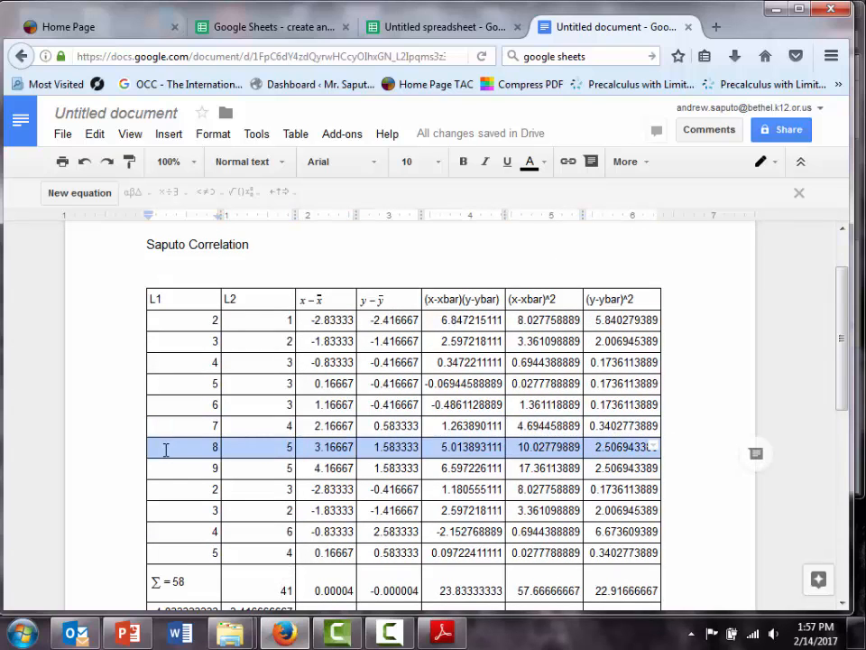
scroll(276, 436, "down", 2)
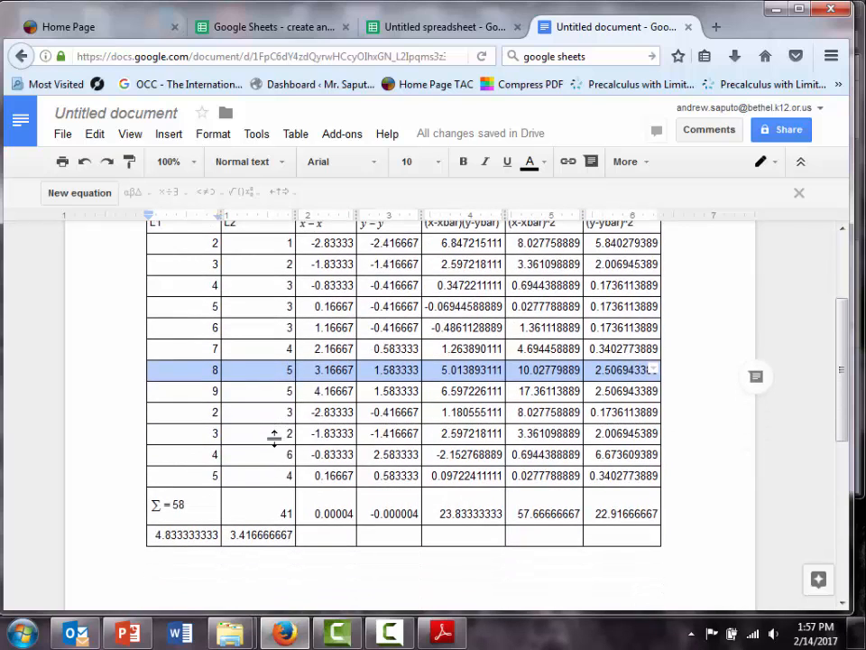
scroll(322, 346, "up", 4)
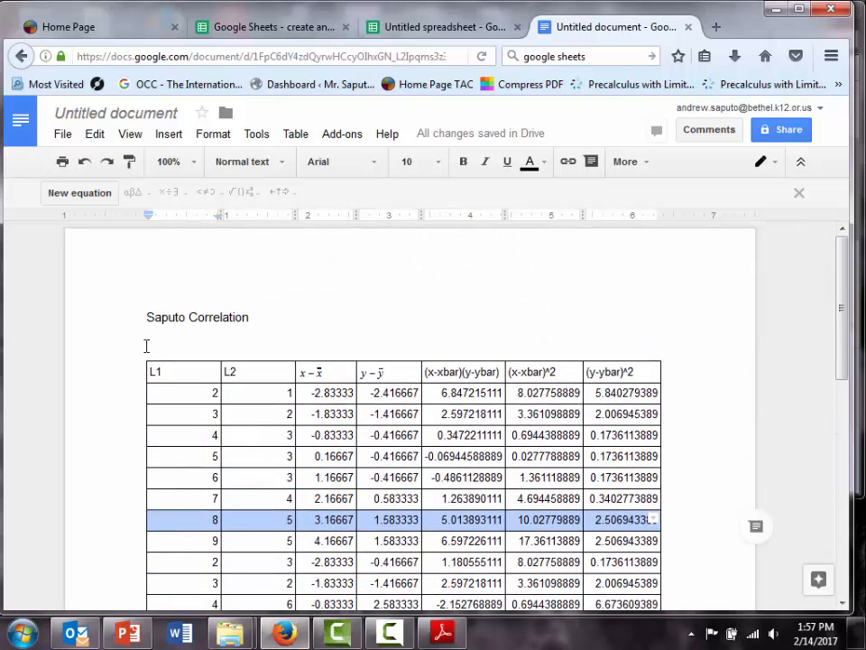
left_click(168, 363)
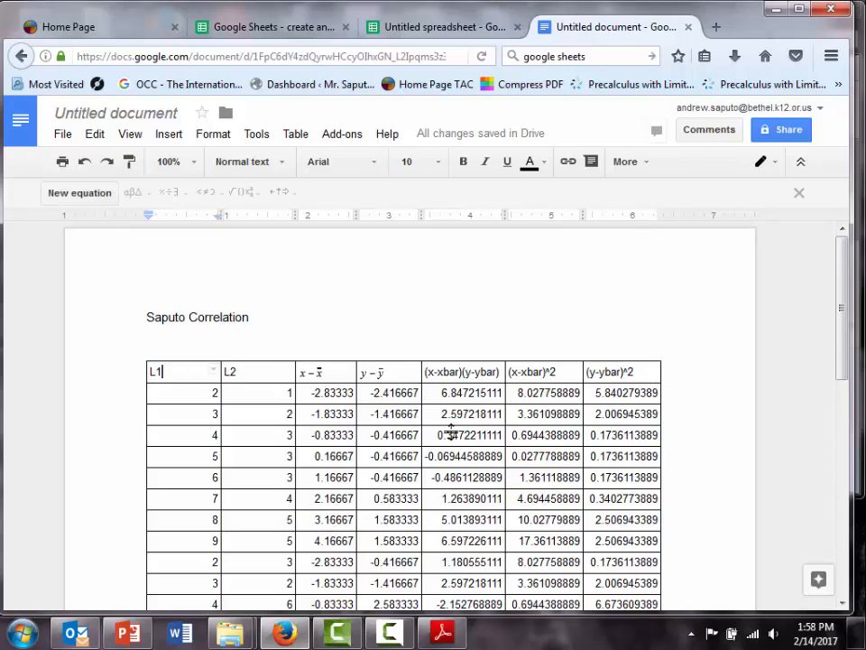
Select and copy the entire table, from the column headings down to the last row.
scroll(456, 440, "down", 1)
scroll(456, 442, "down", 7)
scroll(455, 443, "up", 2)
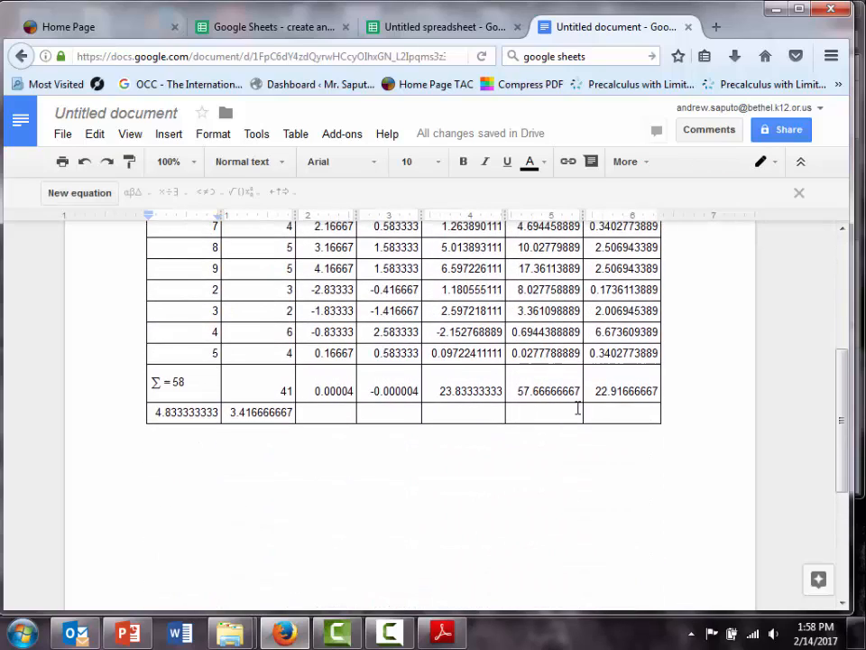
left_click(607, 413)
left_click_drag(559, 394, 217, 345)
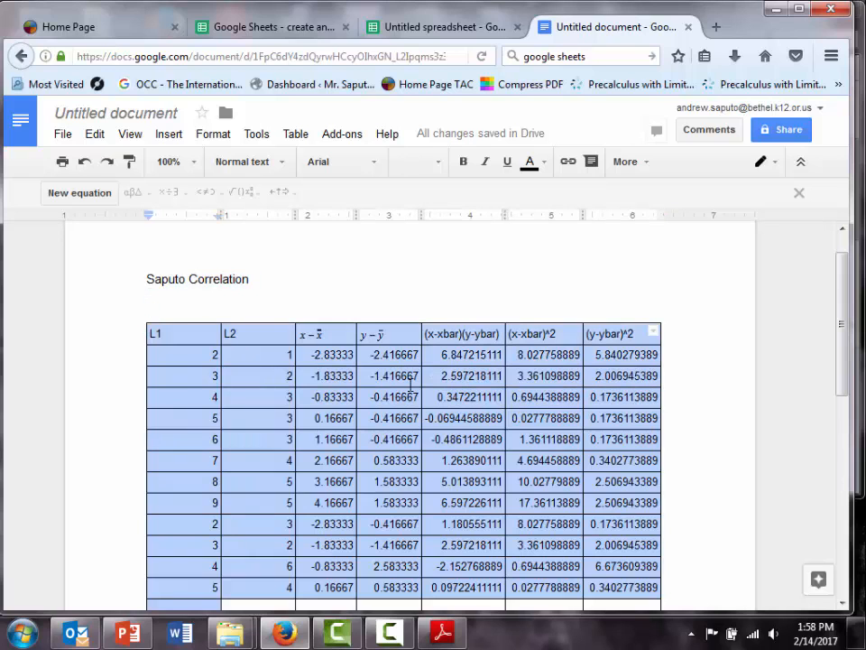
scroll(411, 365, "down", 2)
Try clearing the contents of the table's last ten rows, from the row with L1 value 6 down, and undo each deletion.
left_click(493, 471)
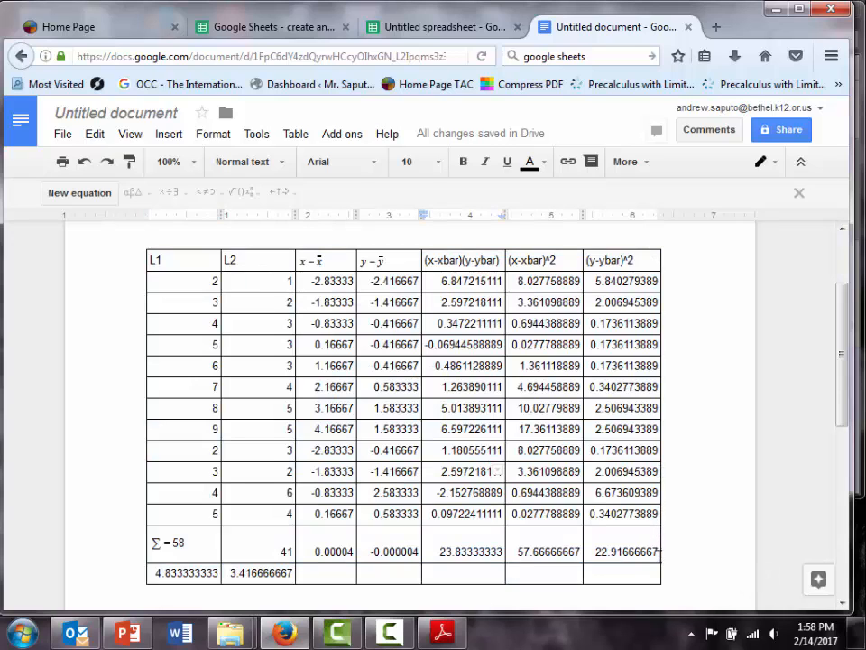
left_click_drag(658, 576, 87, 377)
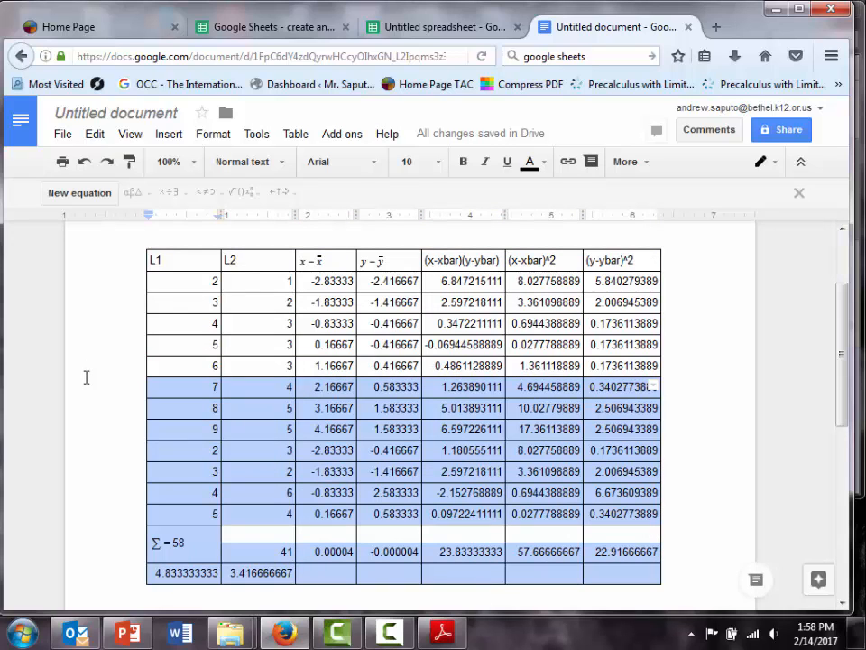
key("Delete")
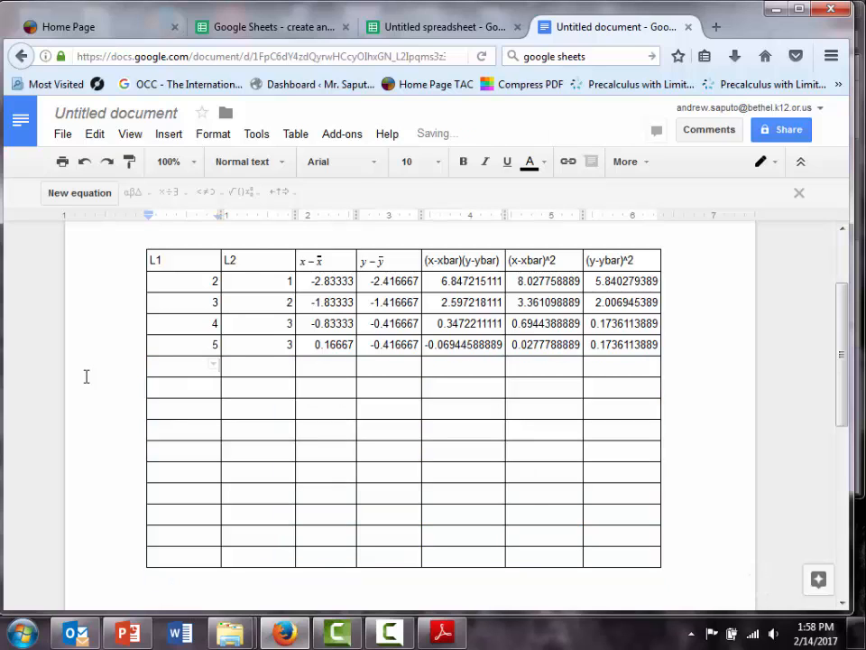
type("6\t3\t1.16667\t-0.416667\t-0.4861128889\t1.361118889\t0.1736113889 7\t4\t2.16667\t0.583333\t1.263890111\t4.694458889\t0.3402773889 8\t5\t3.16667\t1.583333\t5.013893111\t10.02779889\t2.506943889 9\t5\t4.16667\t1.583333\t6.597226111\t17.36113889\t2.506943889 2\t3\t-2.83333\t-0.416667\t1.180555111\t8.027758889\t0.1736113889 3\t2\t-1.83333\t-1.416667\t2.597218111\t3.361098889\t2.006945389 4\t6\t-0.83333\t2.583333\t-2.152768889\t0.6944388889\t6.673609389 5\t4\t0.16667\t0.583333\t0.09722411111\t0.0277788889\t0.3402773889 ∑ = 58\t41\t0.00004\t-0.000004\t23.83333333\t57.66666667\t22.91666667 4.833333333\t3.416666667")
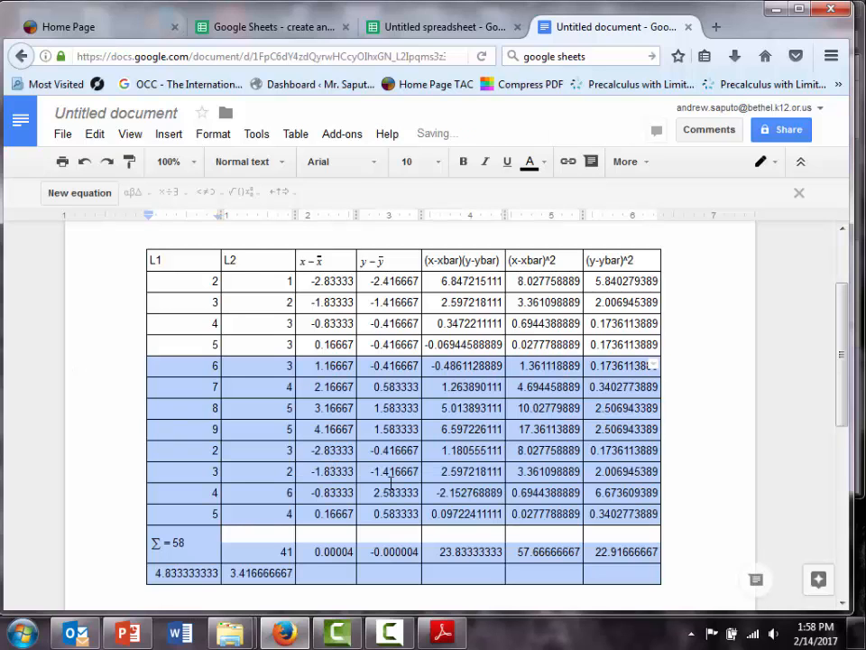
key("Delete")
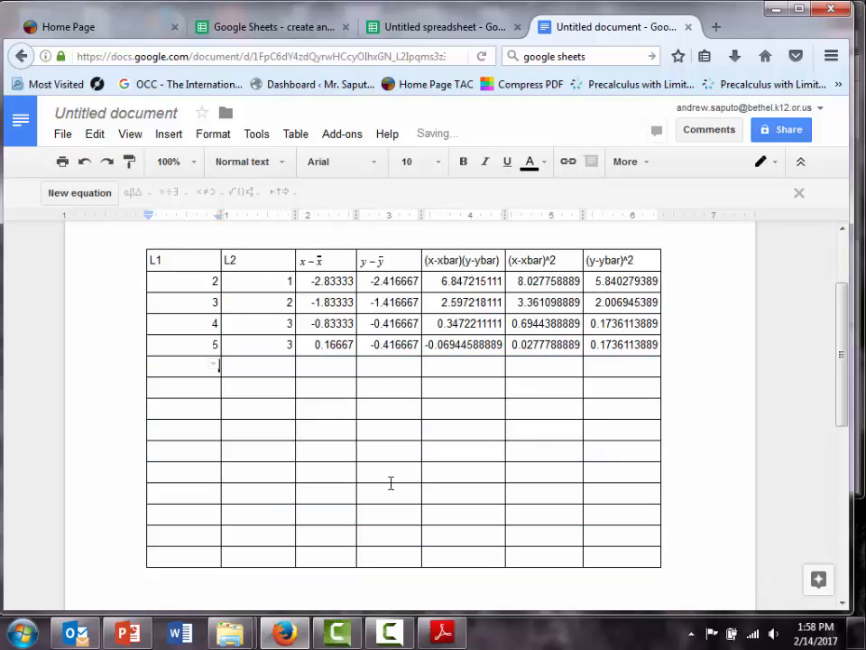
key("ctrl+z")
key("Delete")
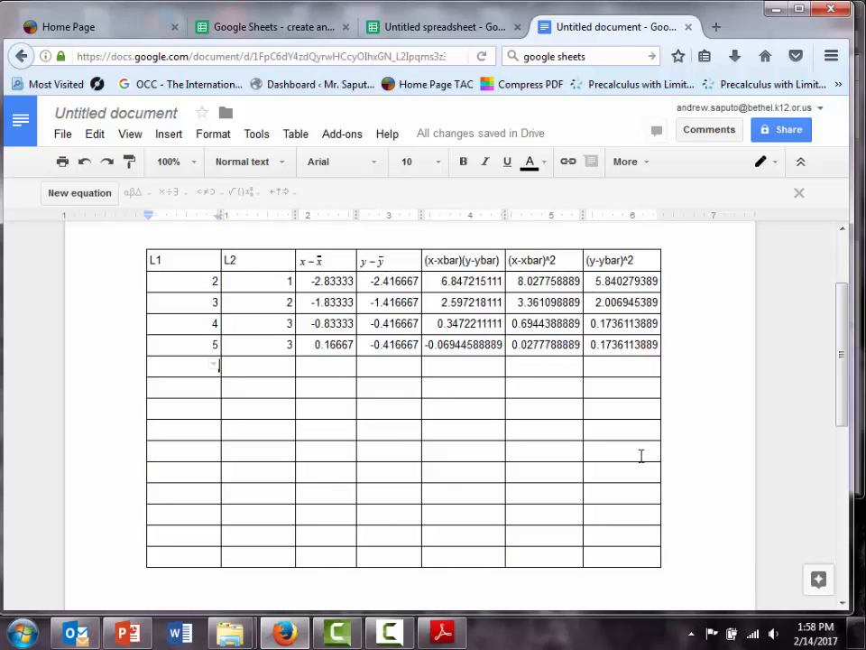
key("ctrl+z")
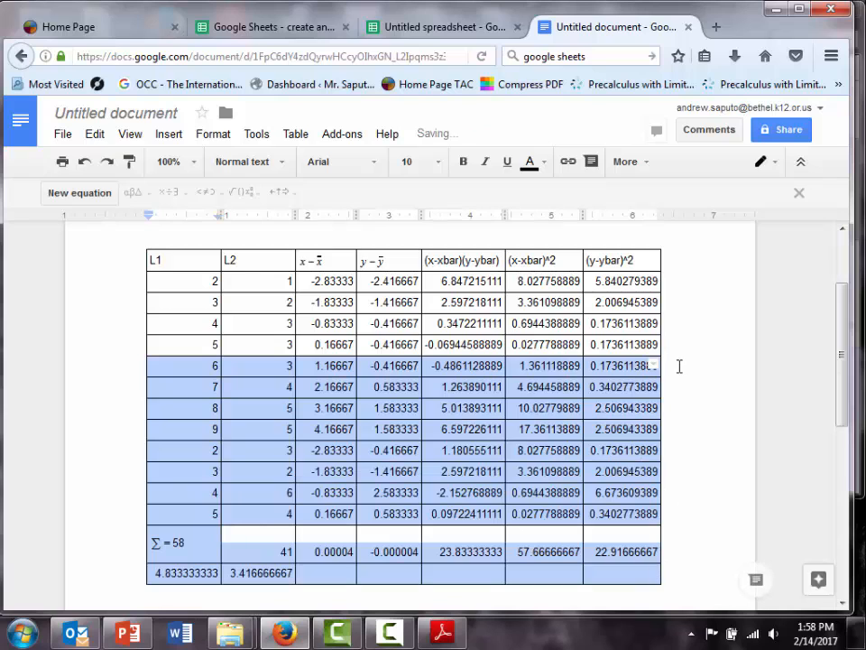
Delete the table's last ten rows, from the row with L1 value 6 down, and paste the copied full table below the shortened one.
right_click(638, 375)
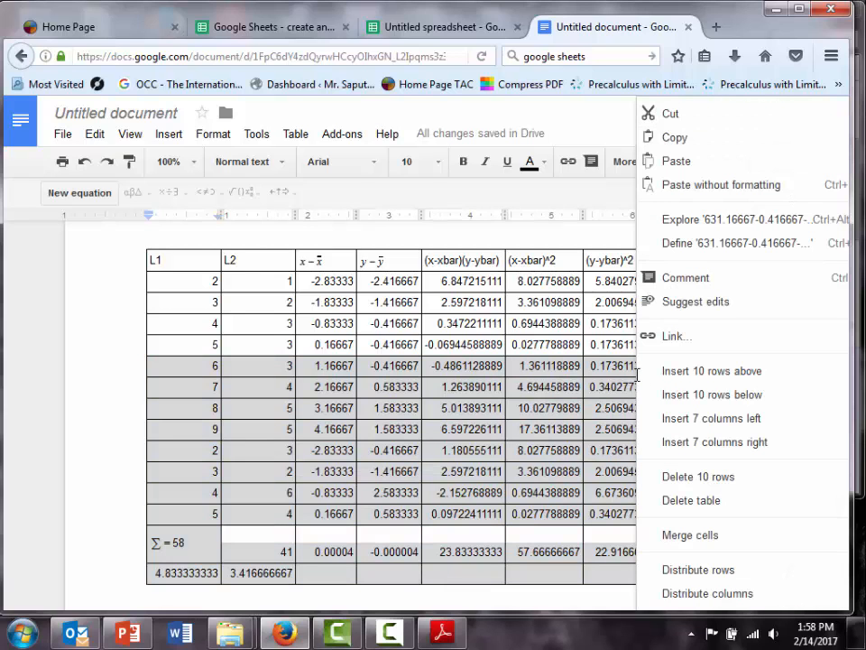
left_click(657, 479)
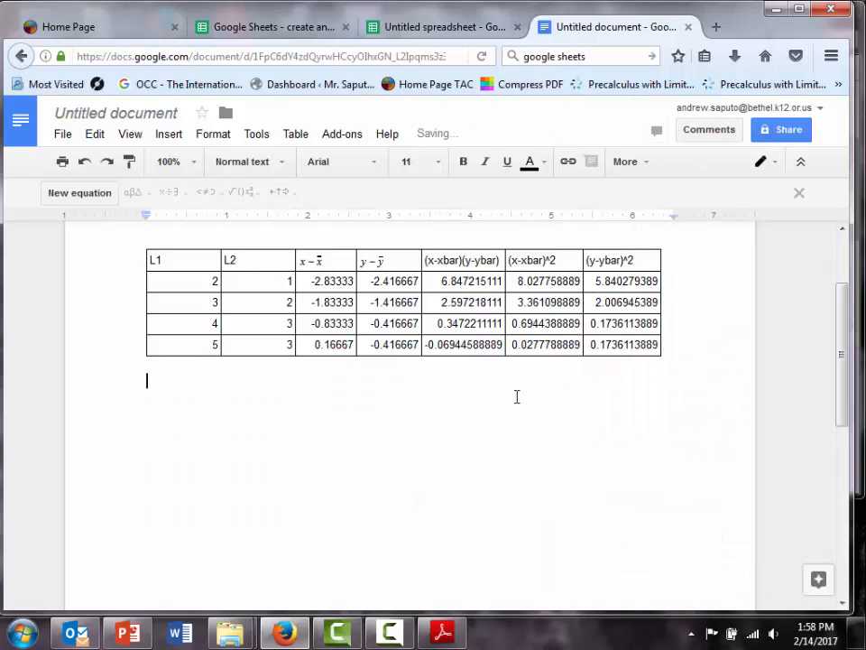
key("ctrl+v")
Delete the first ten rows of the second table, from the column headings through the second row with L1 value 2.
scroll(574, 394, "up", 3)
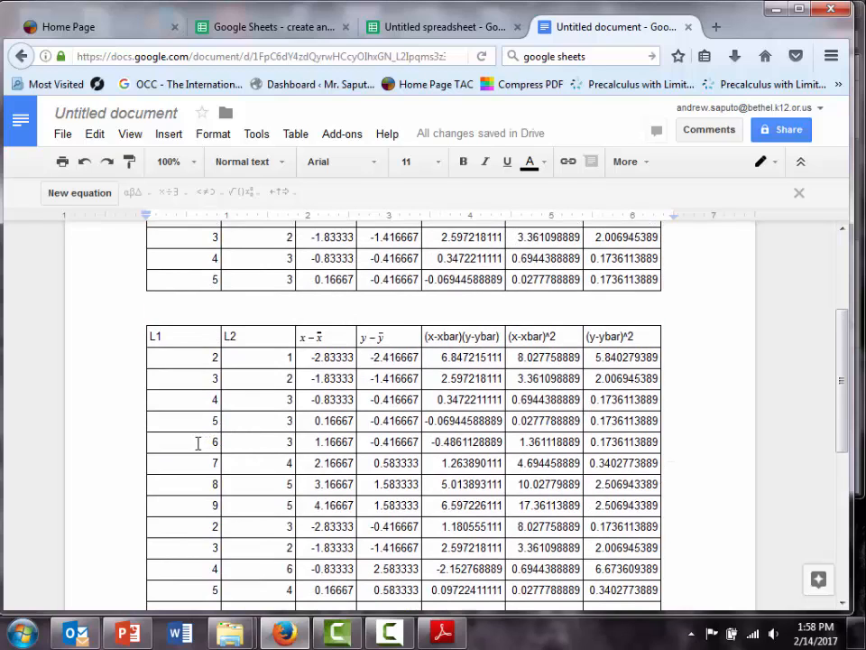
double_click(643, 419)
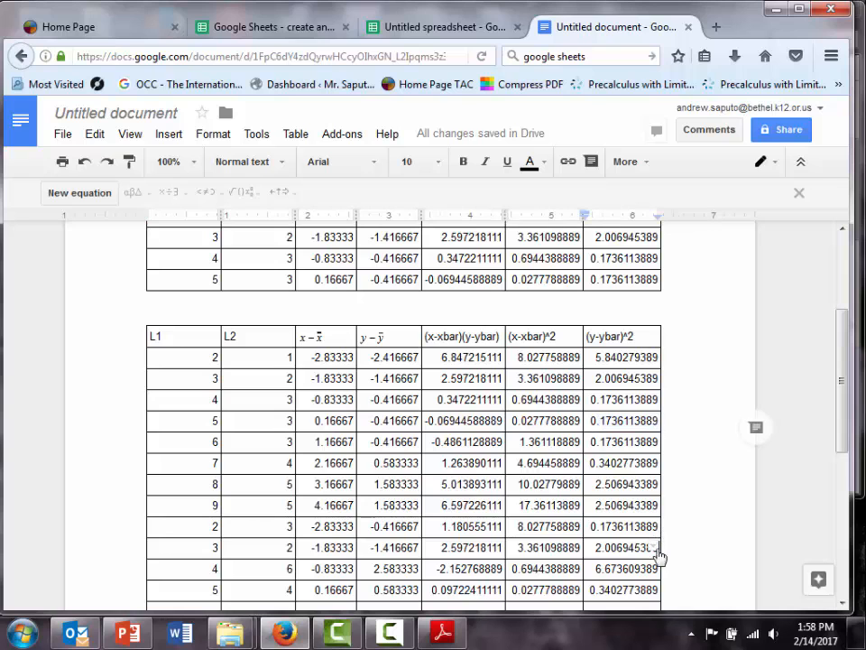
left_click_drag(656, 548, 315, 463)
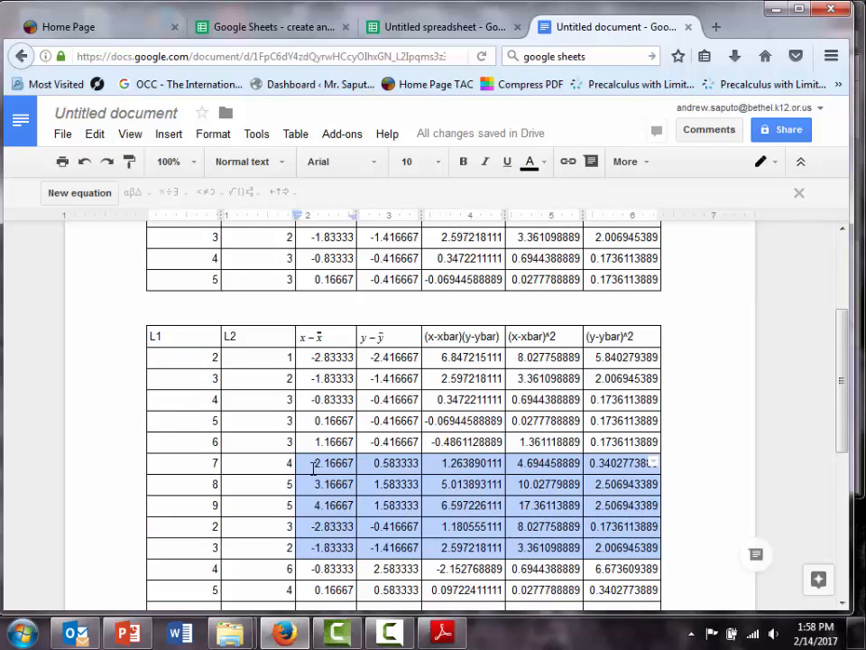
left_click(596, 605)
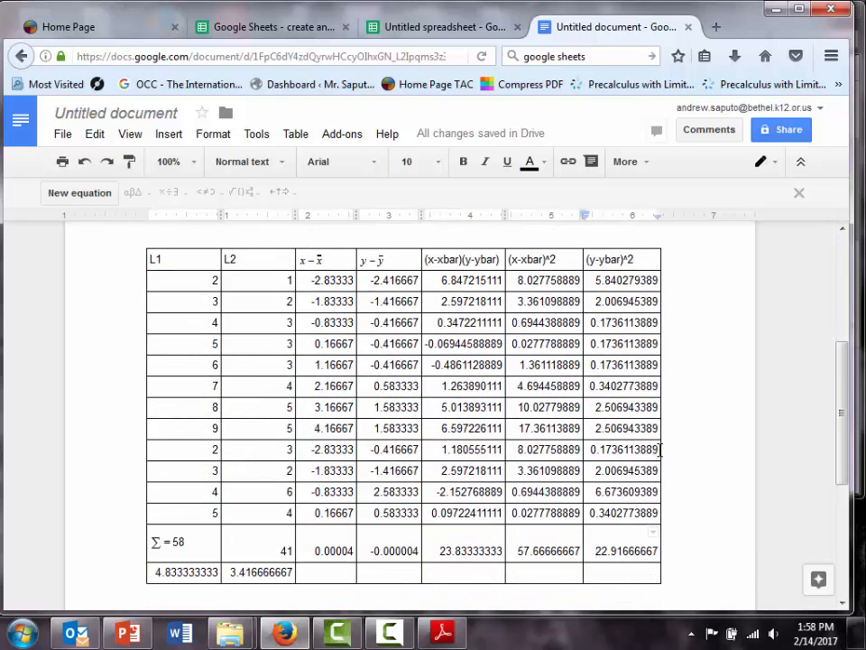
left_click_drag(659, 449, 146, 252)
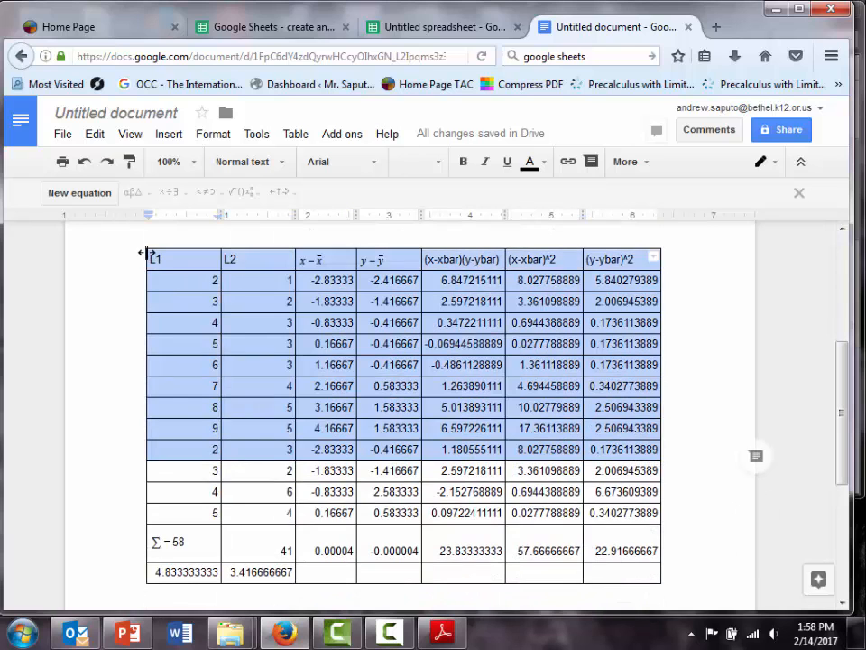
scroll(169, 300, "up", 2)
right_click(485, 439)
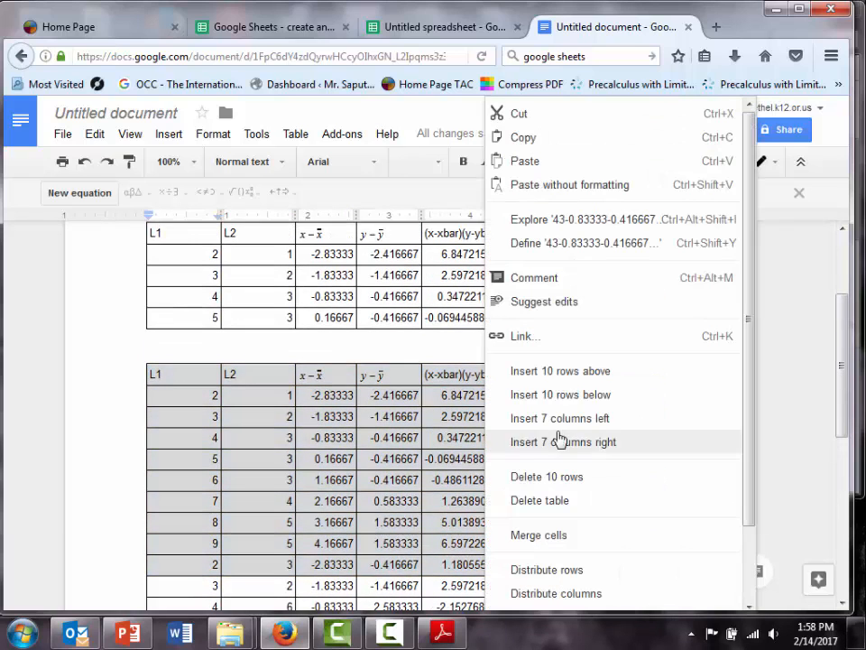
left_click(571, 477)
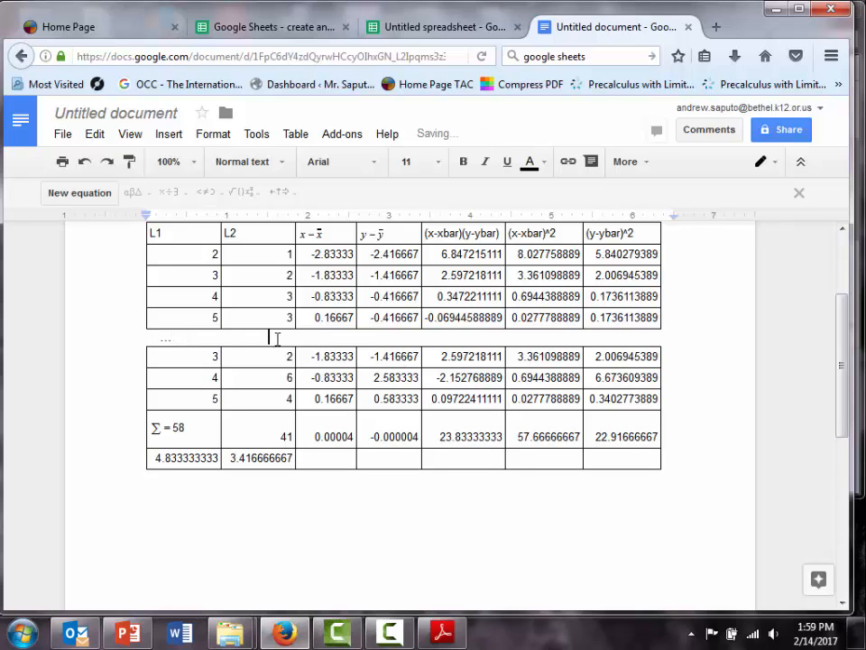
Fill the line between the two tables with tab-spaced ellipses, one "..." for each of the seven columns.
type("...\t\t\t...")
key("Tab")
type("...")
key("Tab")
type("...")
key("Tab")
type("...")
key("Tab")
type("...")
key("Tab")
type("...")
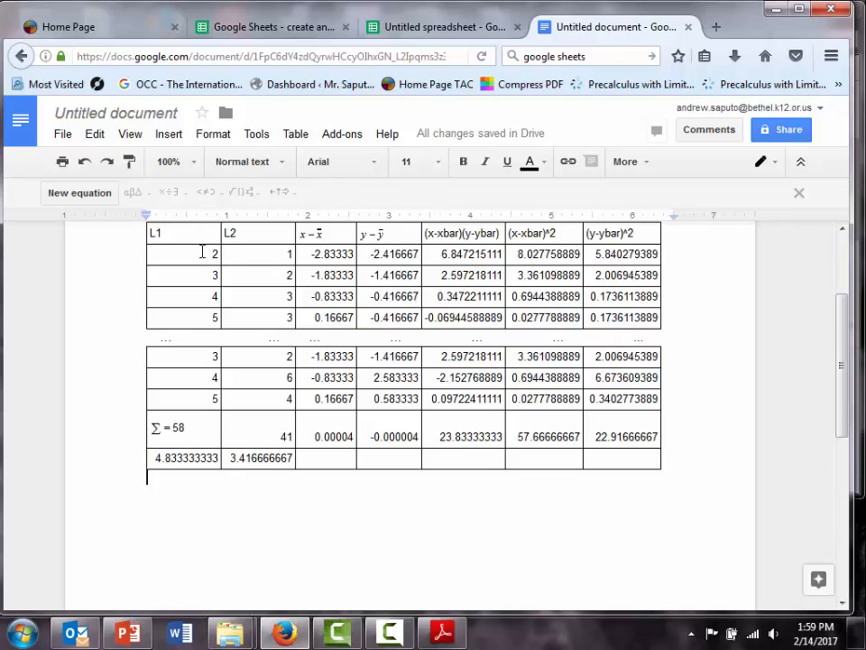
scroll(197, 336, "up", 3)
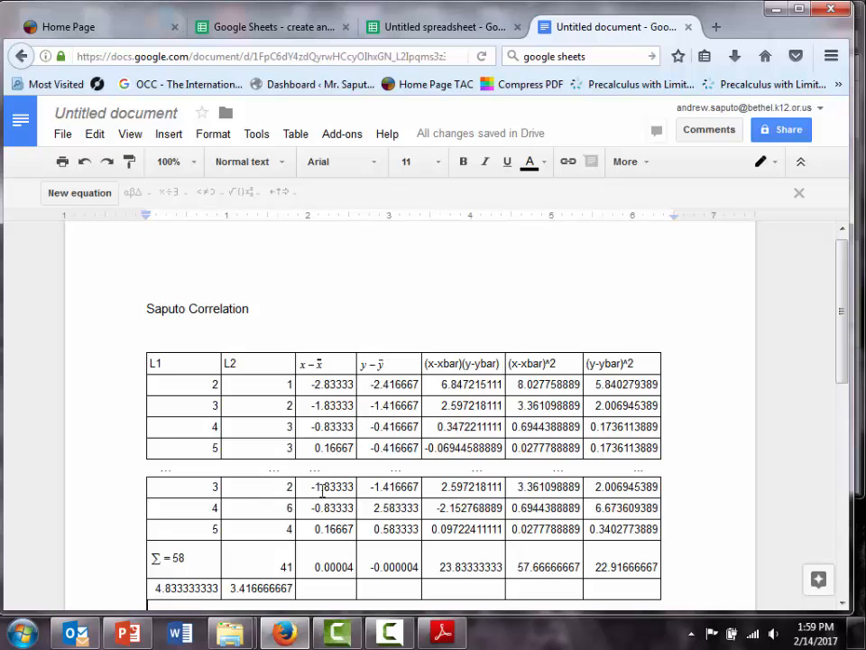
scroll(322, 489, "down", 1)
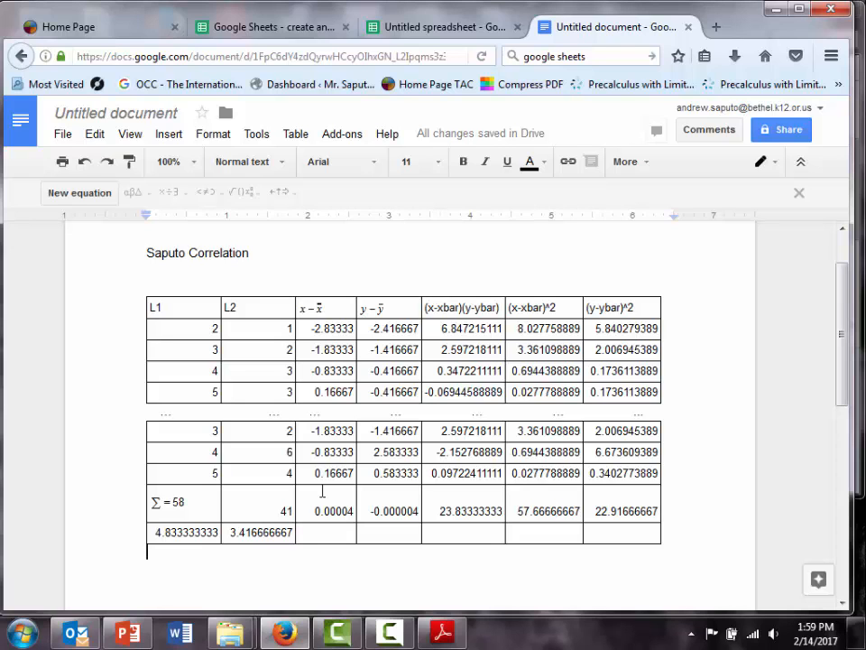
Switch to the Google Sheets start page and create a new blank spreadsheet.
left_click(243, 29)
left_click(448, 27)
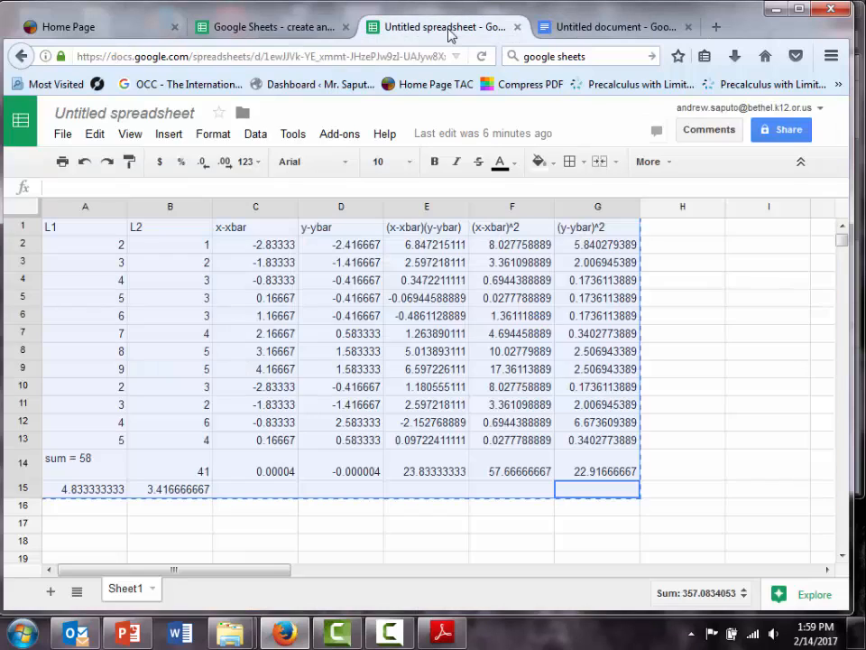
left_click(314, 30)
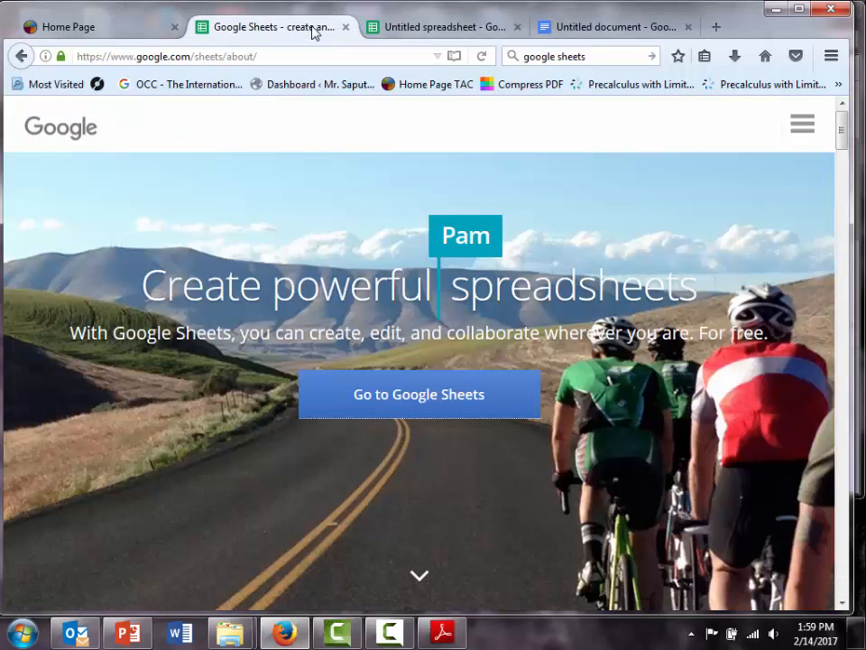
left_click(398, 397)
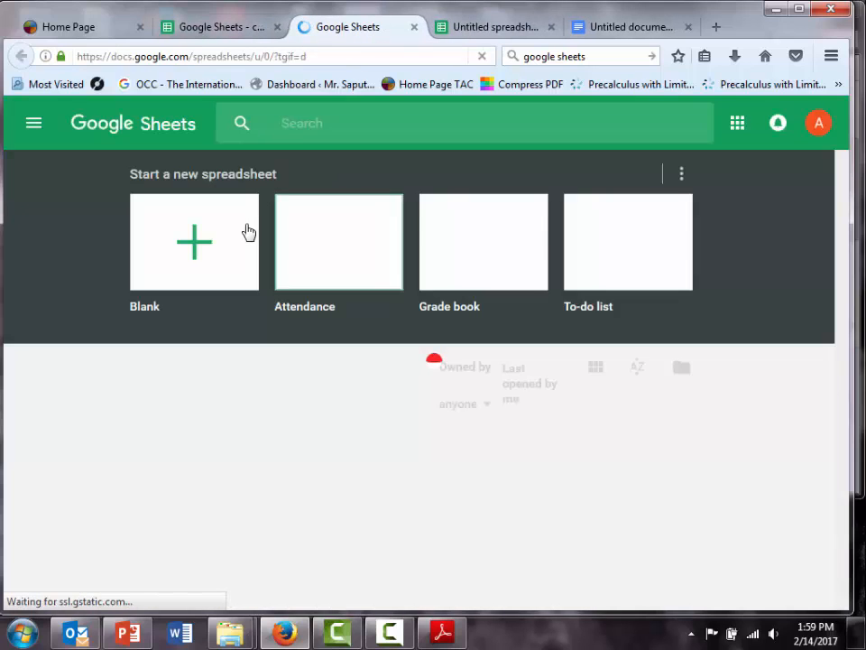
left_click(248, 233)
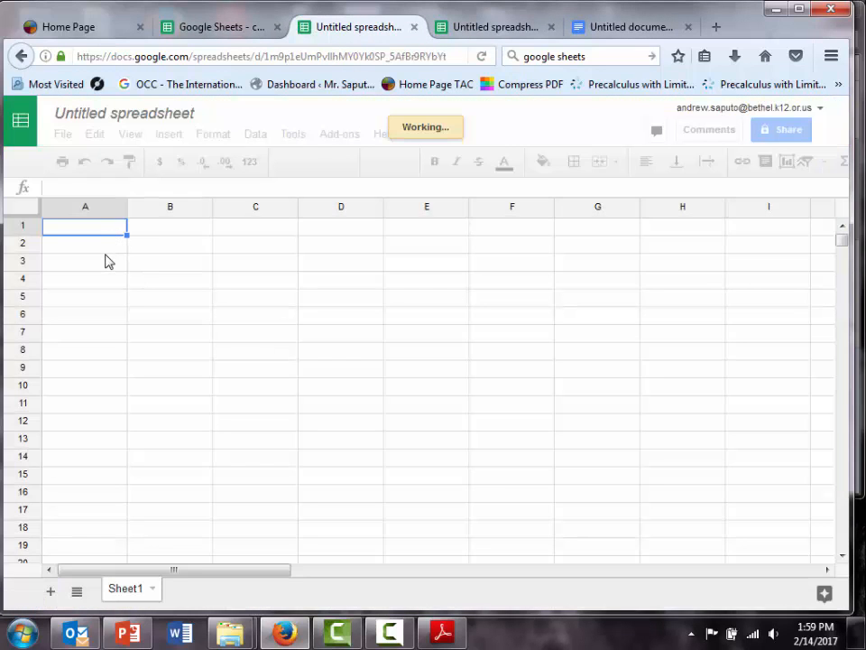
Enter the column headings Fo in A1 and Fe in B1.
left_click(104, 250)
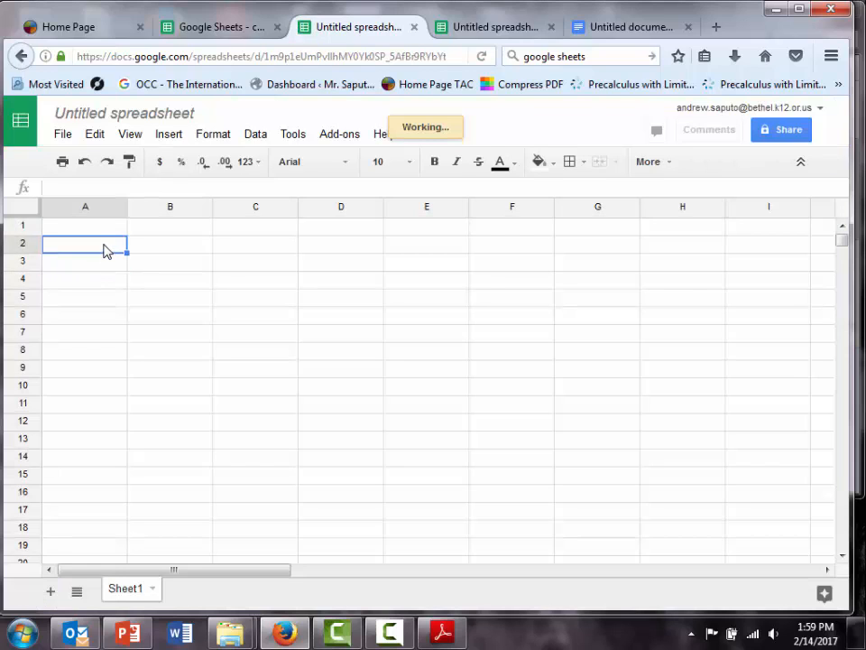
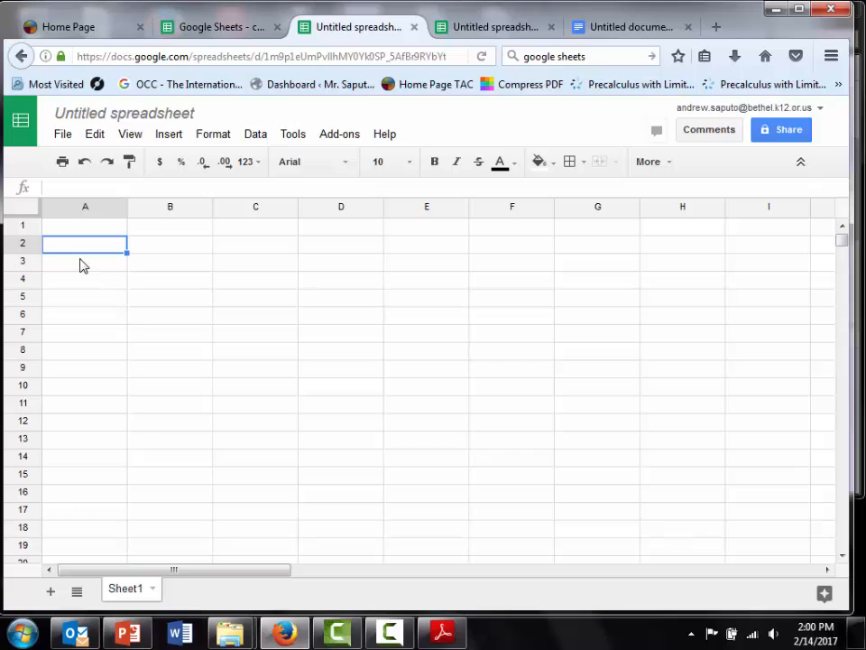
key("Up")
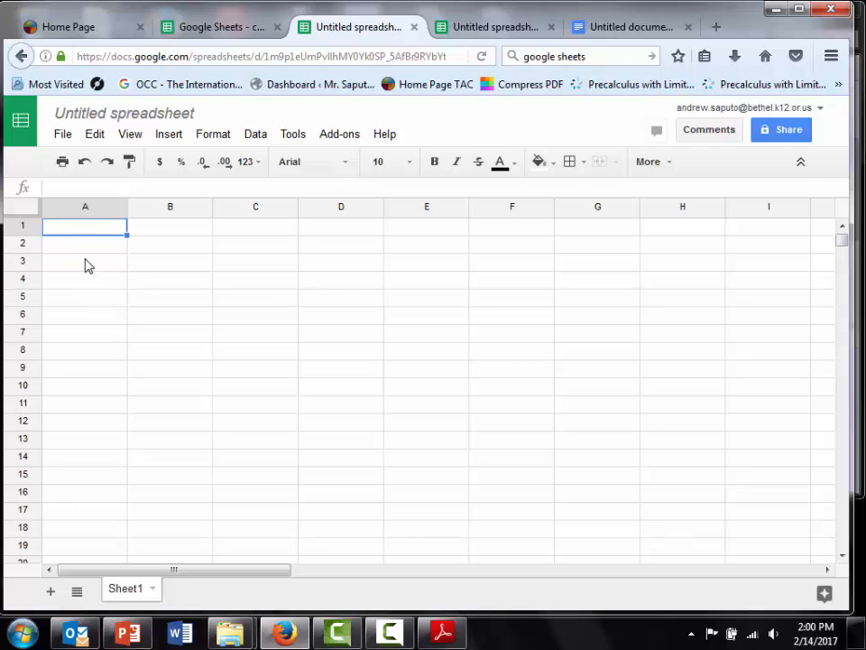
type("F")
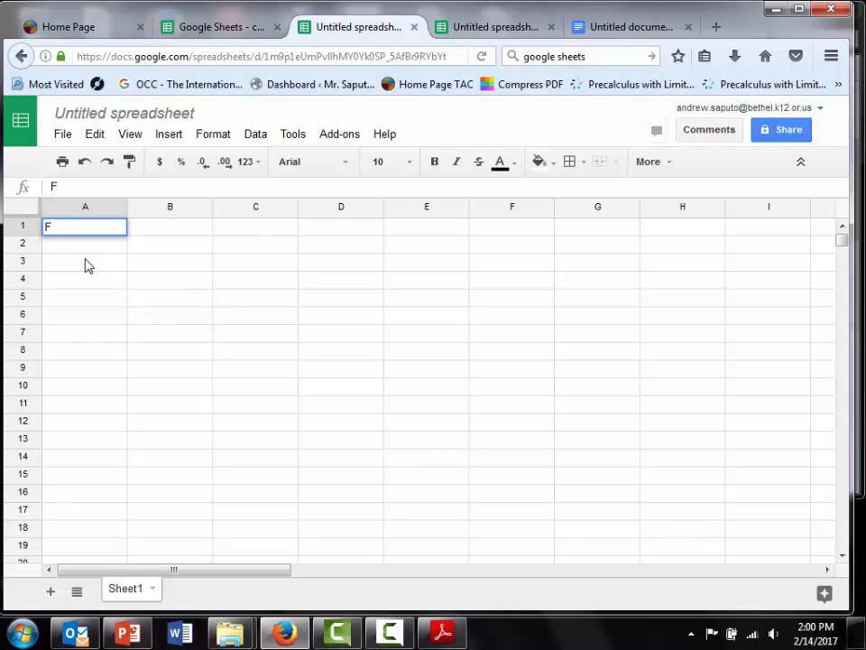
type("o")
key("Tab")
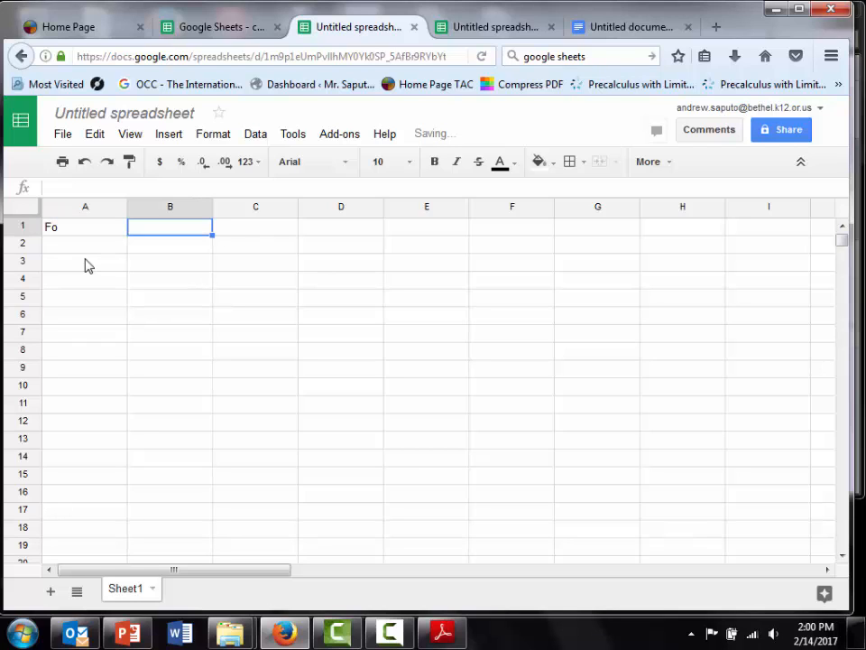
type("Fe")
key("Tab")
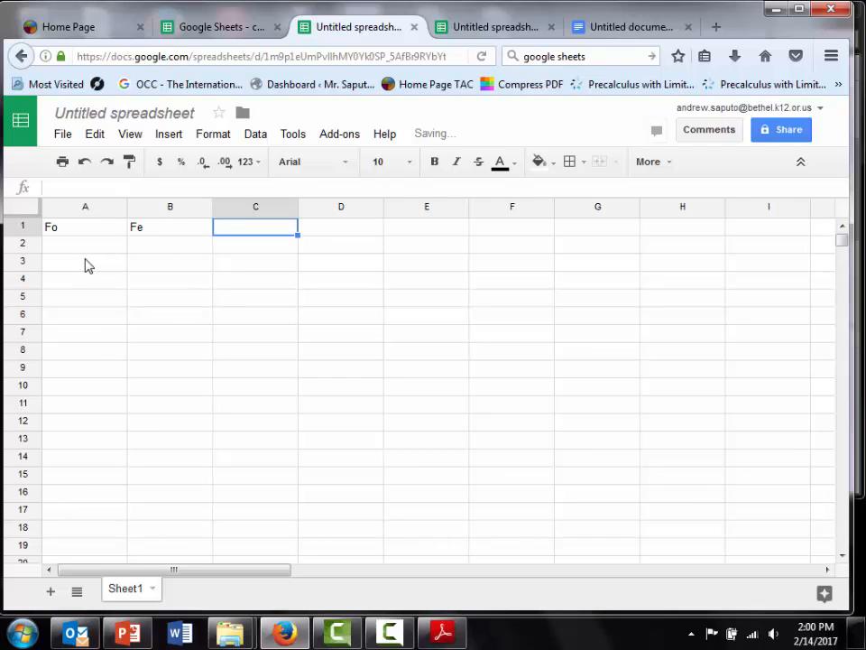
Enter the Fo values 44, 44, 11, 22, 55 and 88 in cells A2 to A7, dismissing the e-mail notification.
left_click(61, 250)
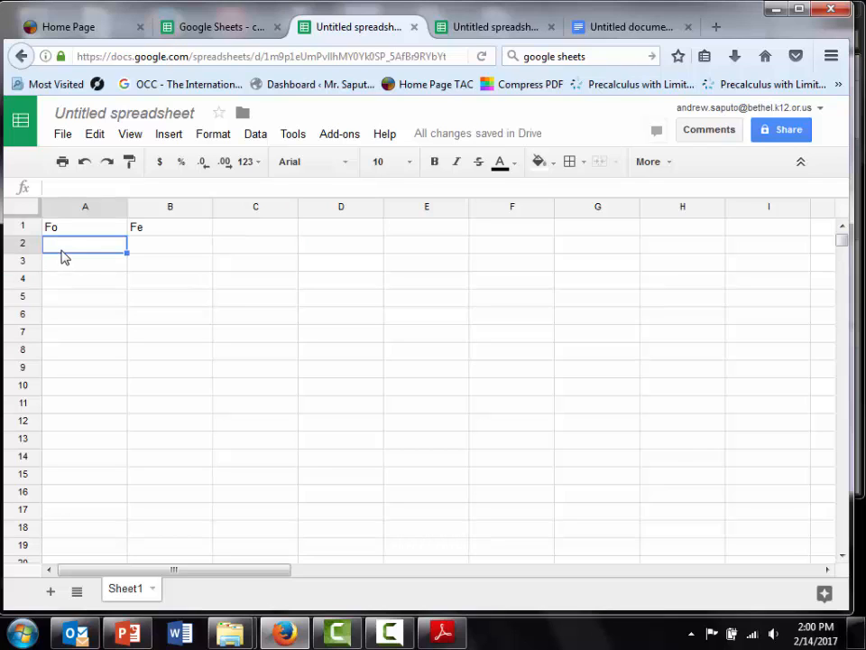
type("44")
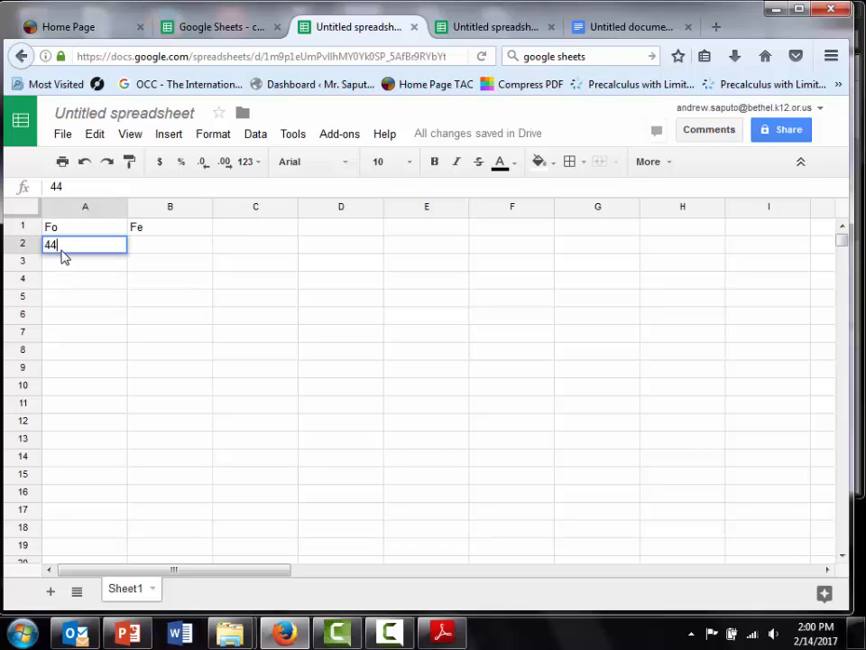
key("Return")
type("44")
key("Return")
type("11")
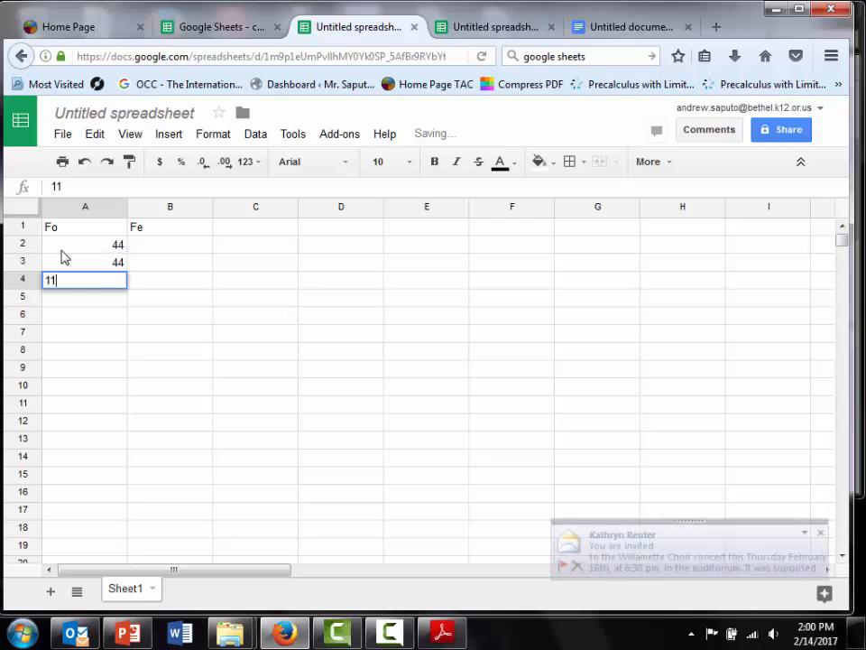
key("Return")
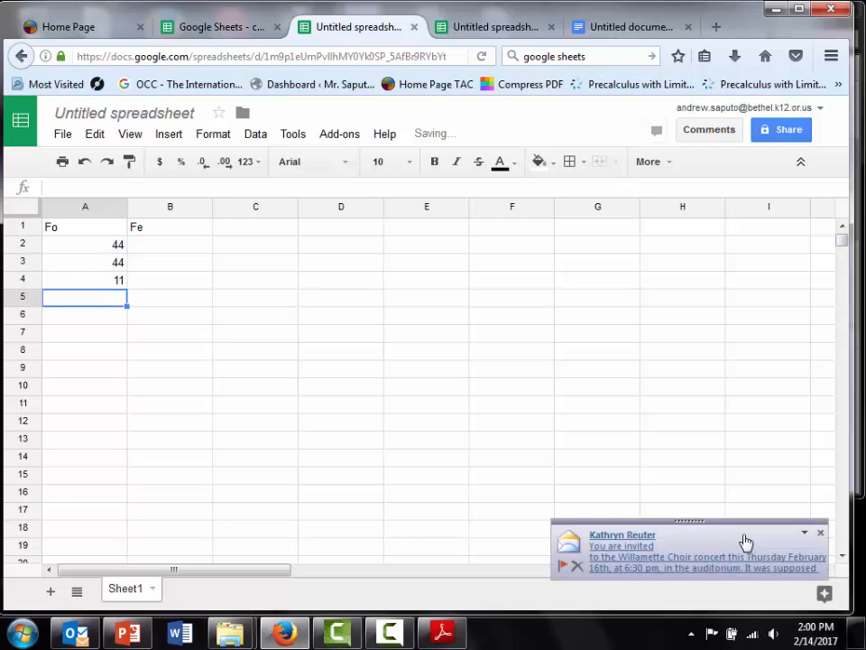
left_click(821, 534)
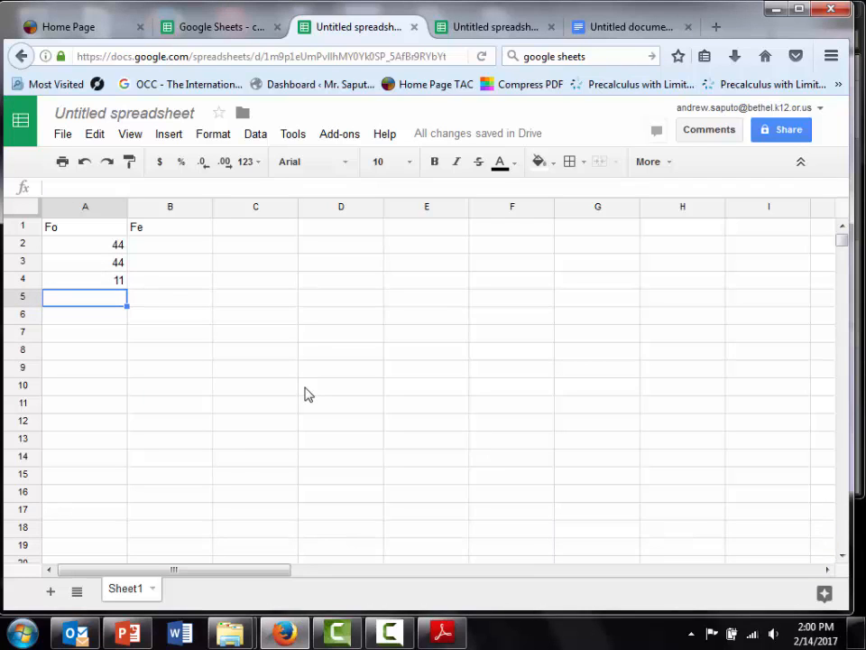
type("22")
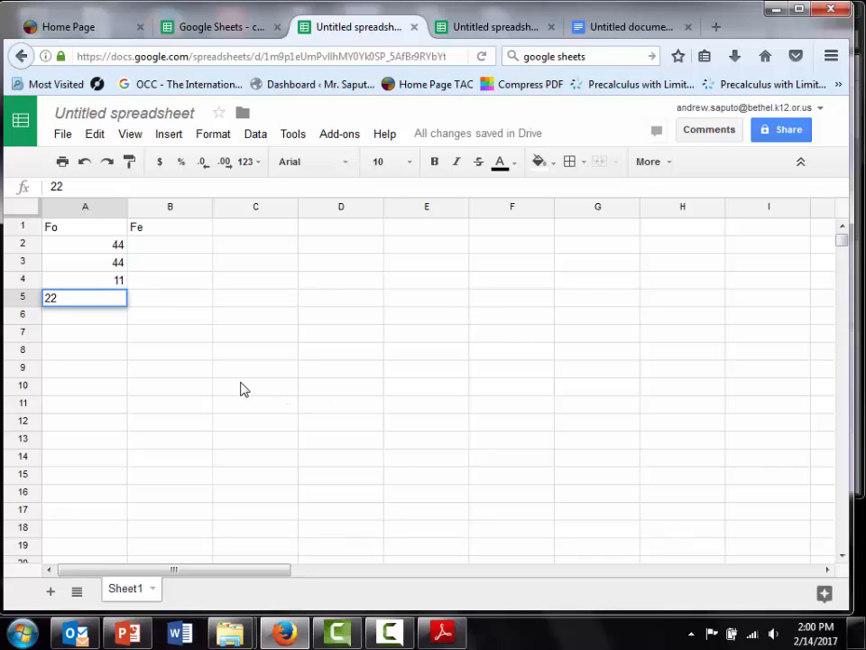
key("Return")
type("55")
key("Return")
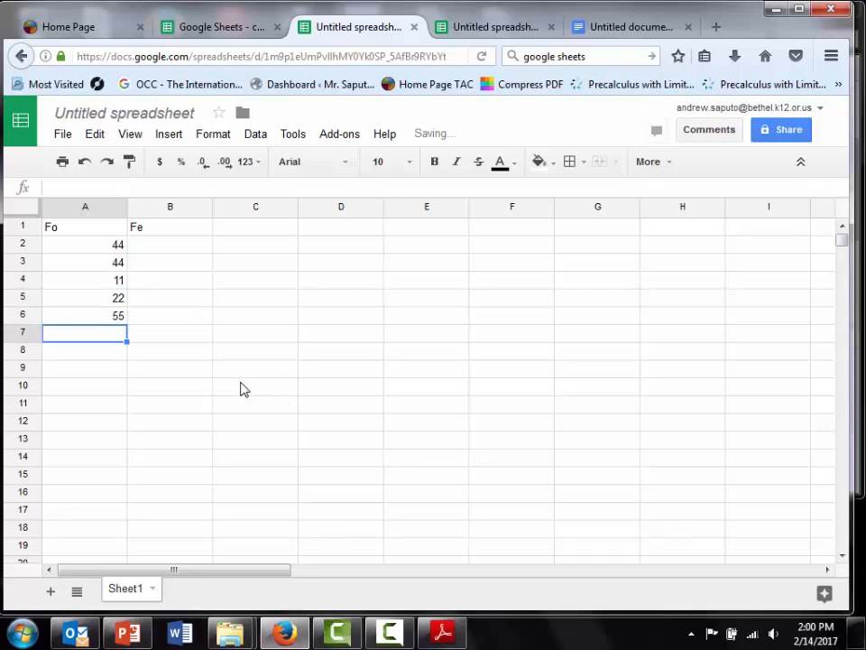
type("88")
key("Return")
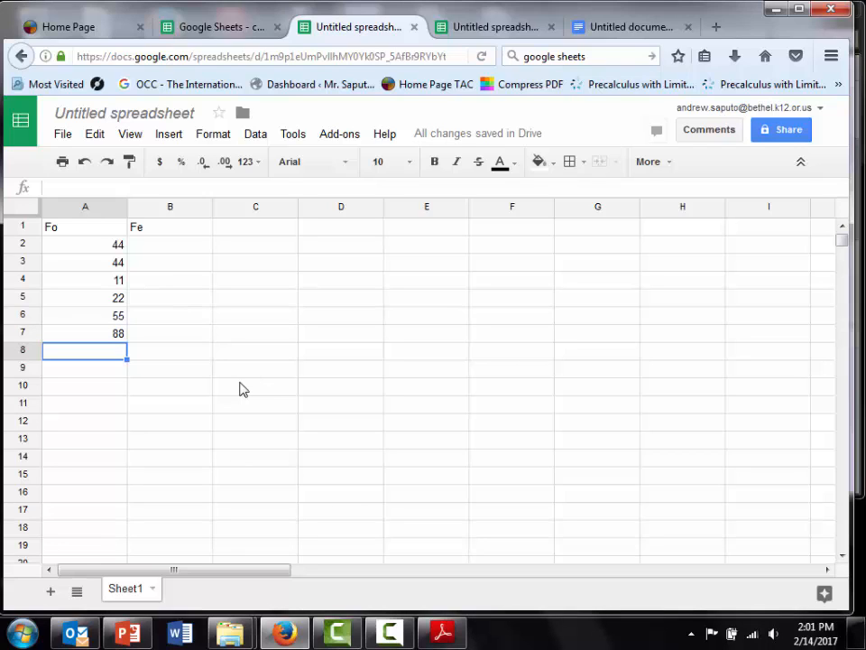
Enter the first two Fe values, 24.75 in B2 and 37.125 in B3.
left_click(167, 256)
type("24")
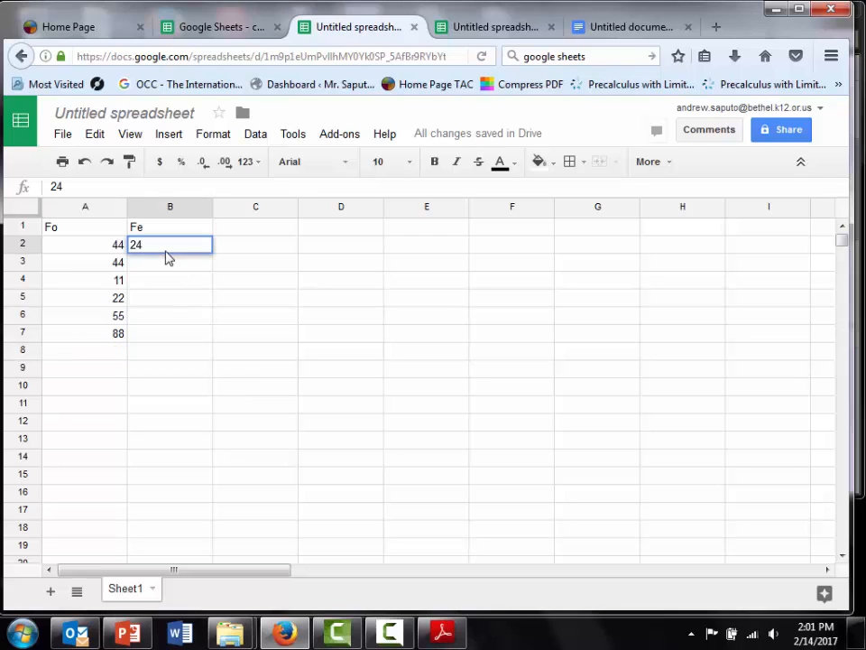
type(".75")
key("Return")
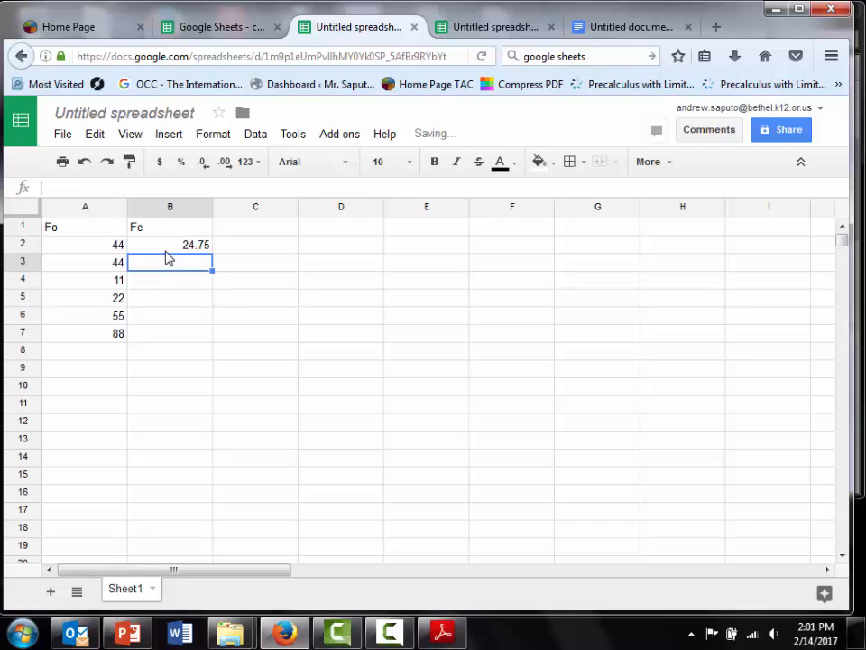
type("3")
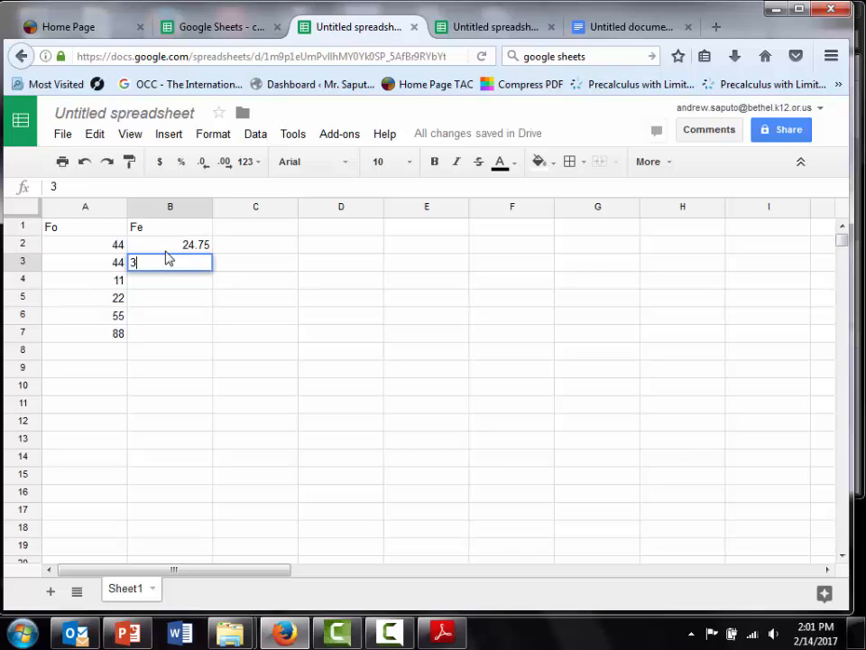
type("7.125")
key("Return")
Fill the value of B3 down into B4 and enter 41.25 in B5.
left_click(207, 266)
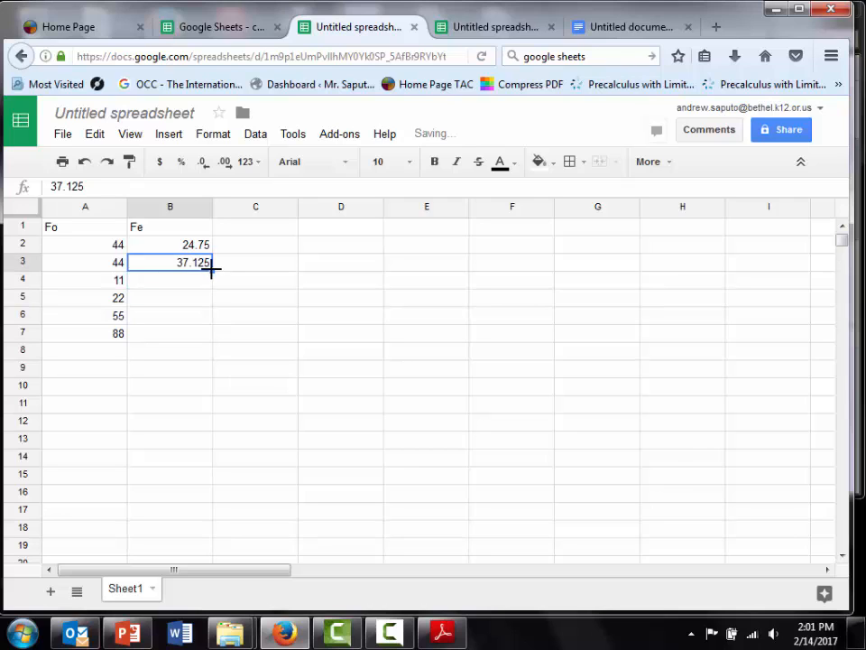
left_click_drag(212, 269, 213, 287)
left_click(211, 300)
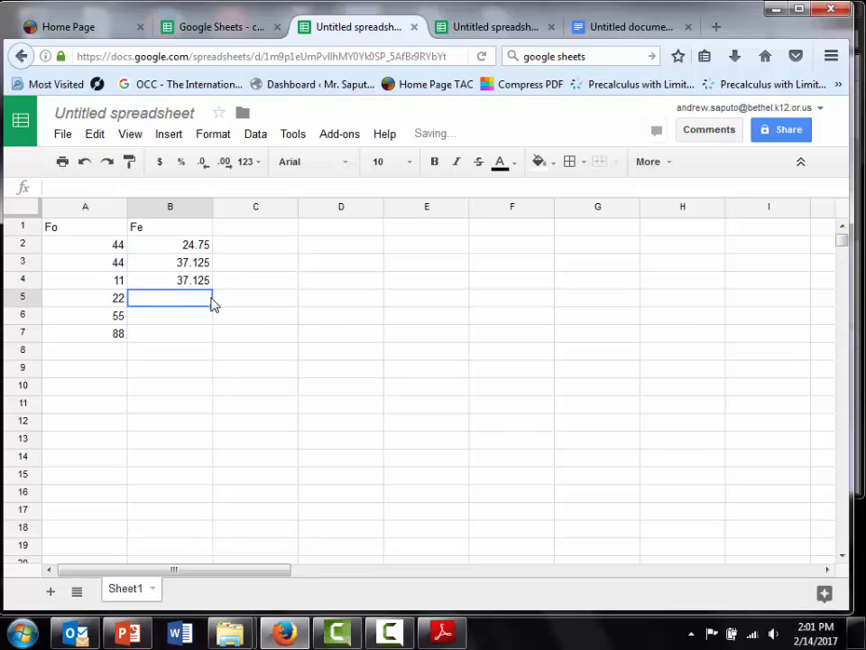
type("41")
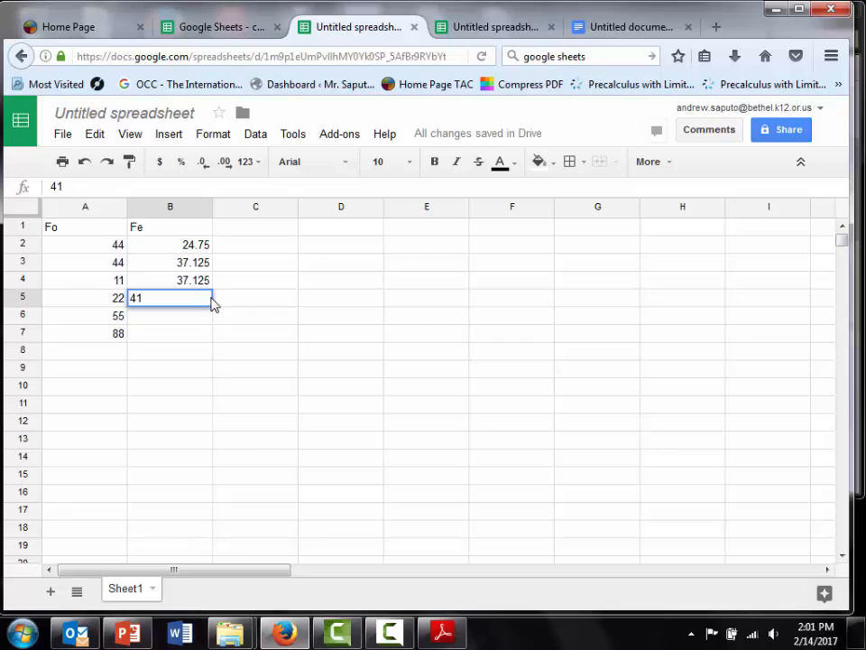
type(".25")
left_click(203, 318)
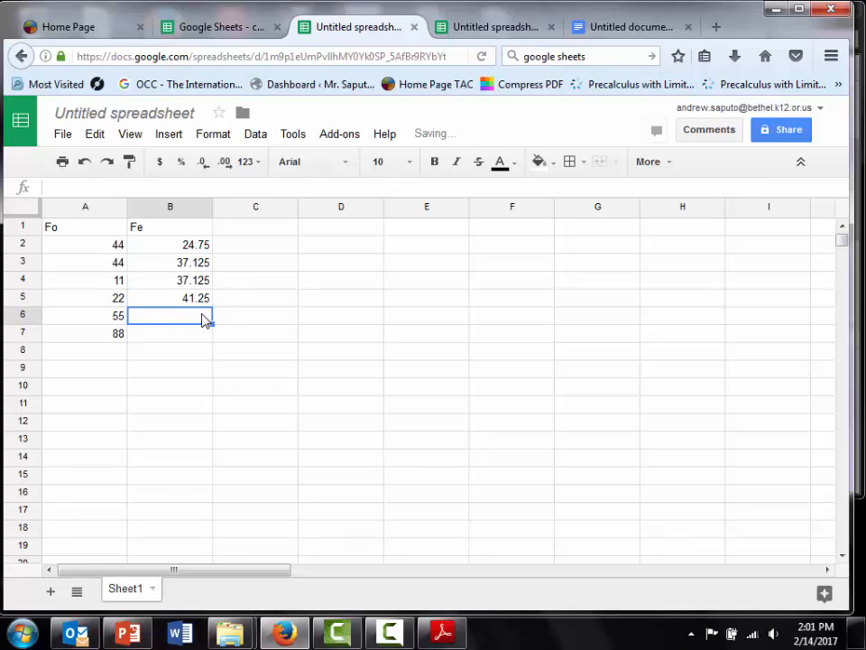
Enter the Fe value 61.875 in B6 and fill it down into B7.
type("61.875")
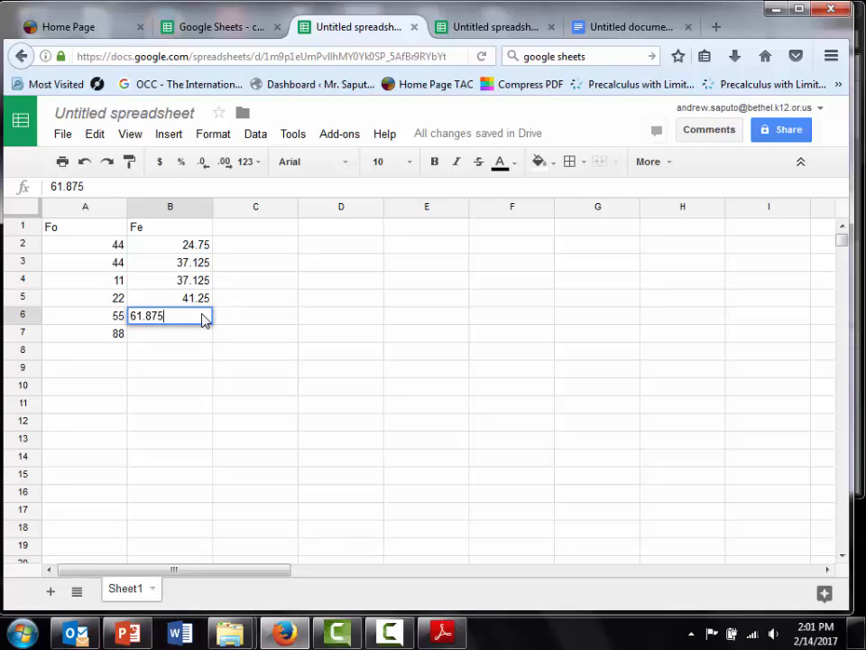
key("Return")
left_click(206, 320)
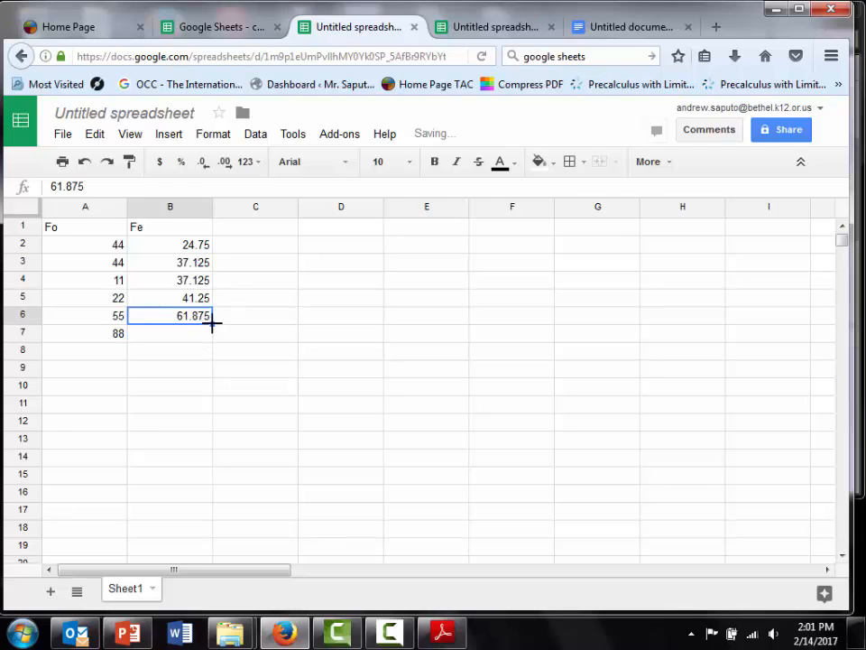
left_click_drag(212, 324, 212, 334)
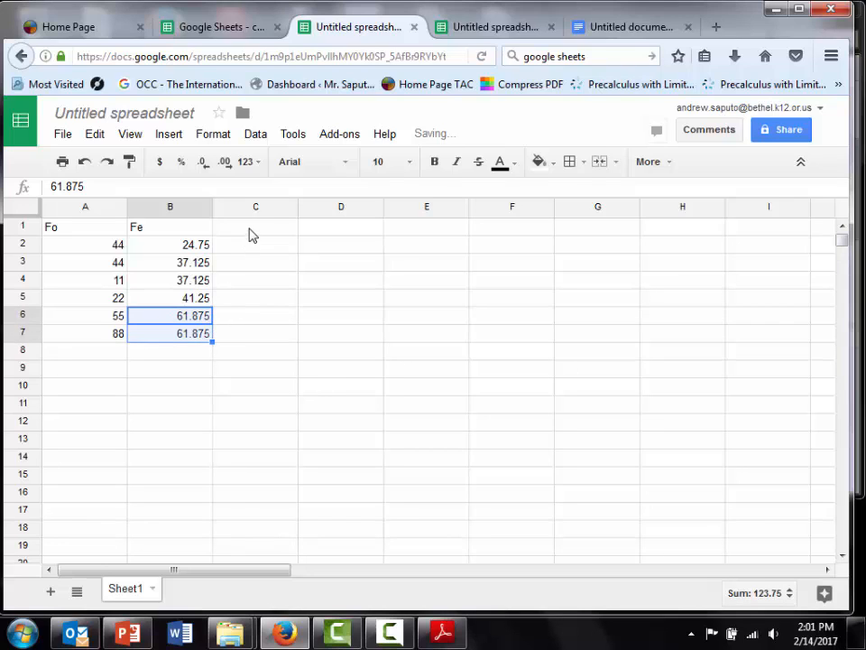
Add the column heading Fo - Fe in C1.
left_click(254, 231)
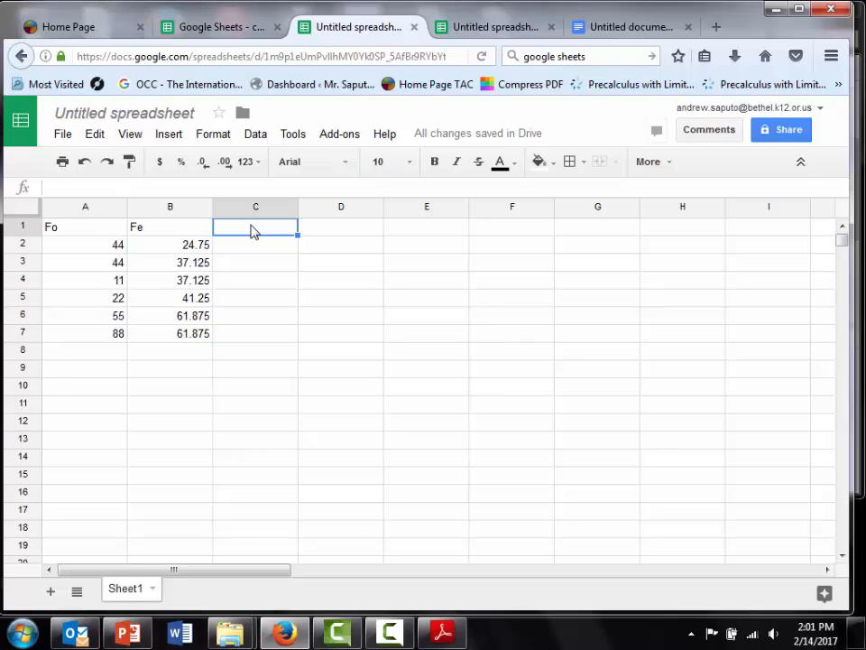
type("Fo-")
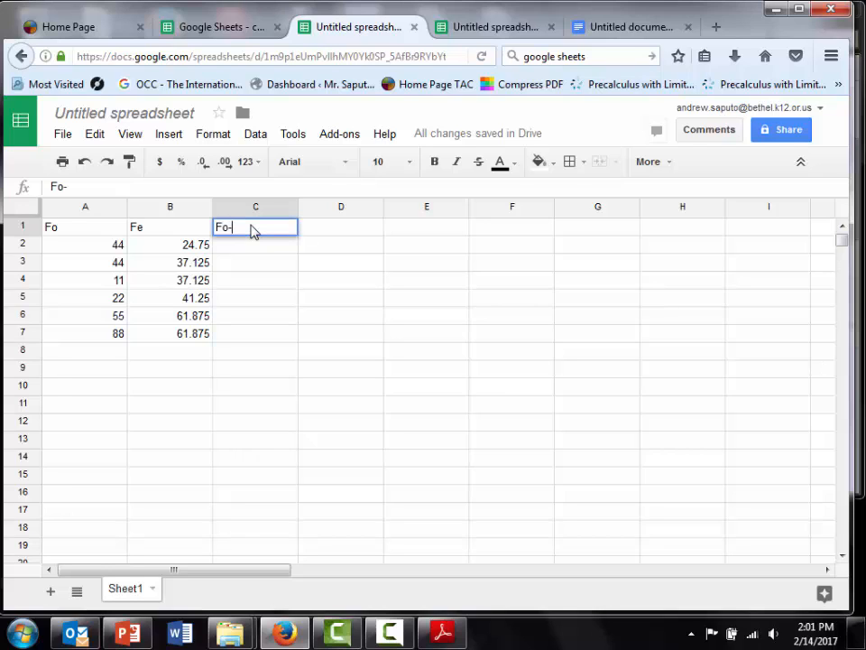
key("BackSpace")
type("- Fe")
key("Tab")
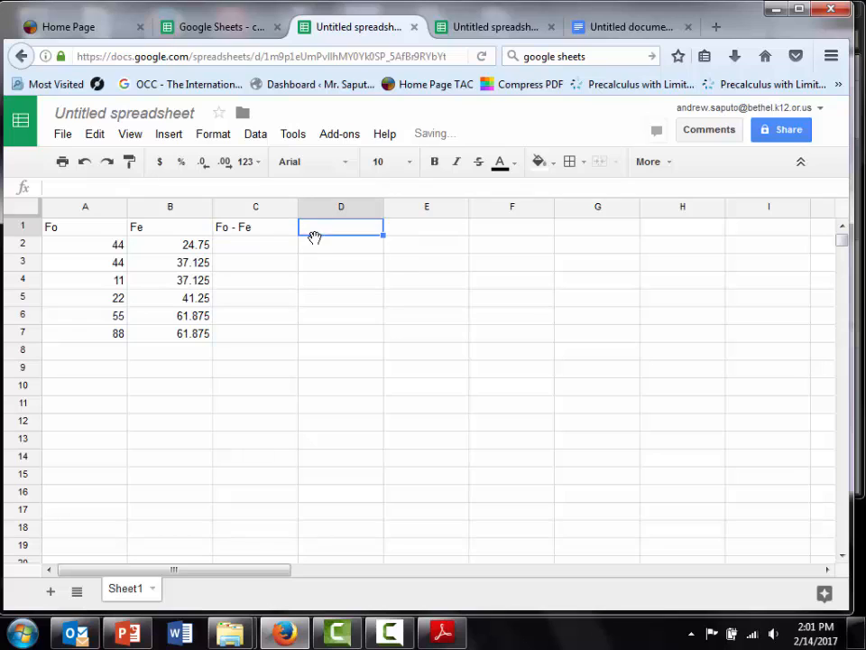
Enter the formula =A2-B2 in C2 to subtract Fe from Fo for the first data row.
left_click(277, 257)
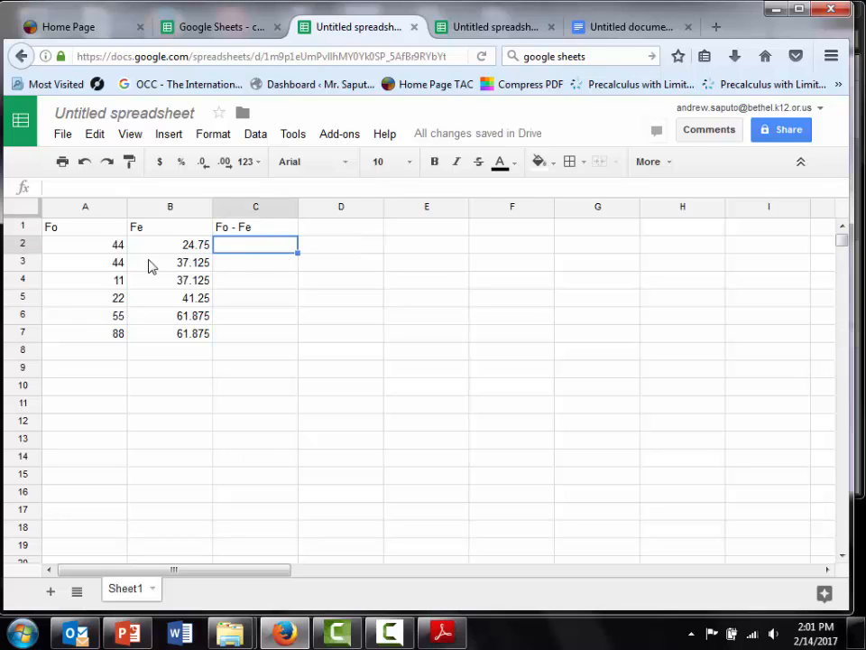
left_click(116, 245)
left_click(257, 251)
type("=")
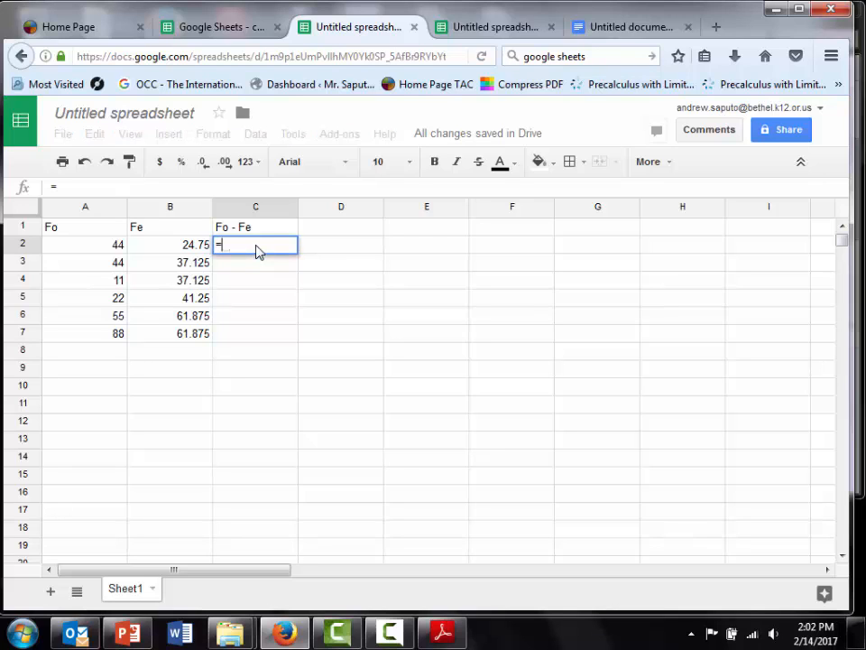
type("A2")
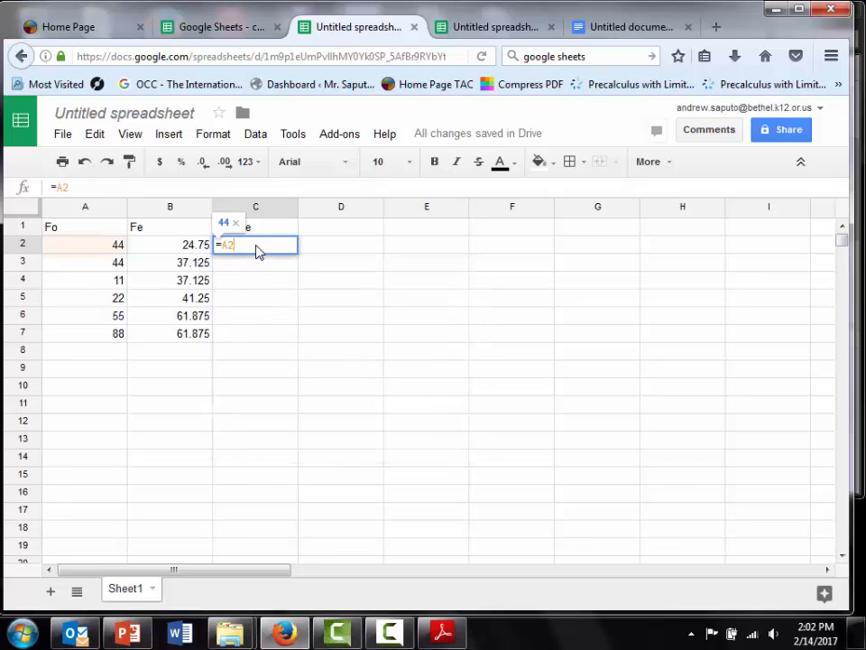
type("-")
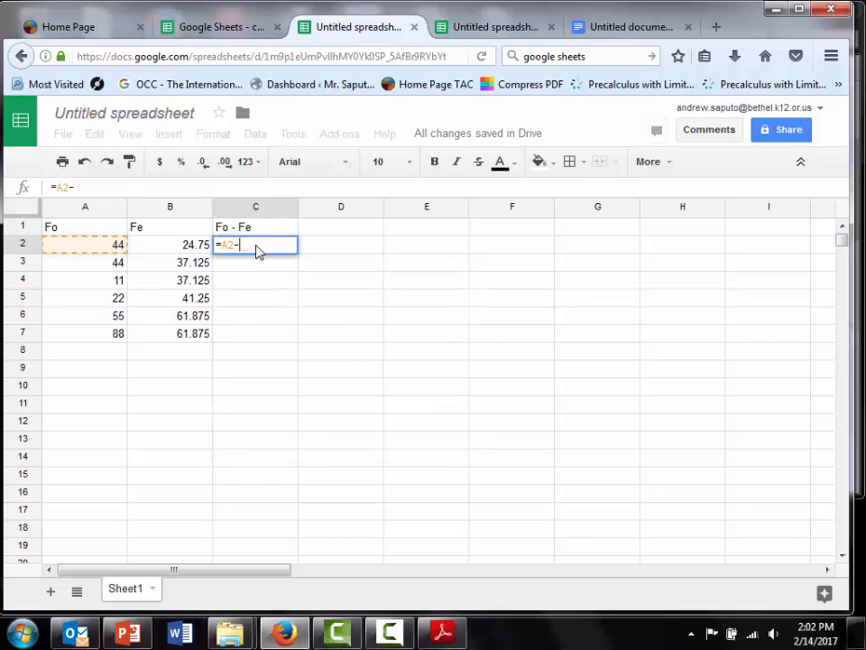
type("B2")
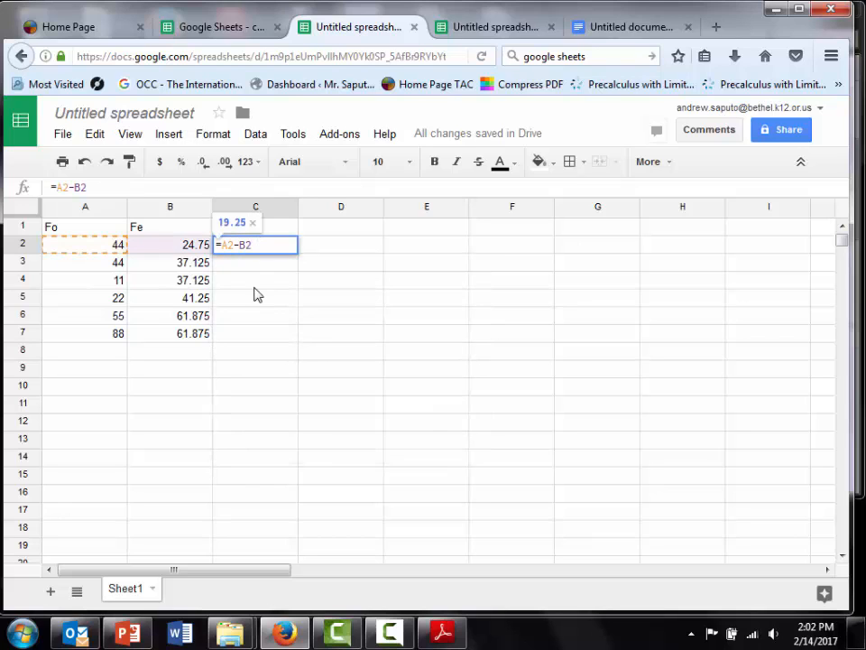
left_click(254, 287)
Fill the subtraction formula from C2 down to C7, clearing the surplus formula from C8.
left_click(269, 247)
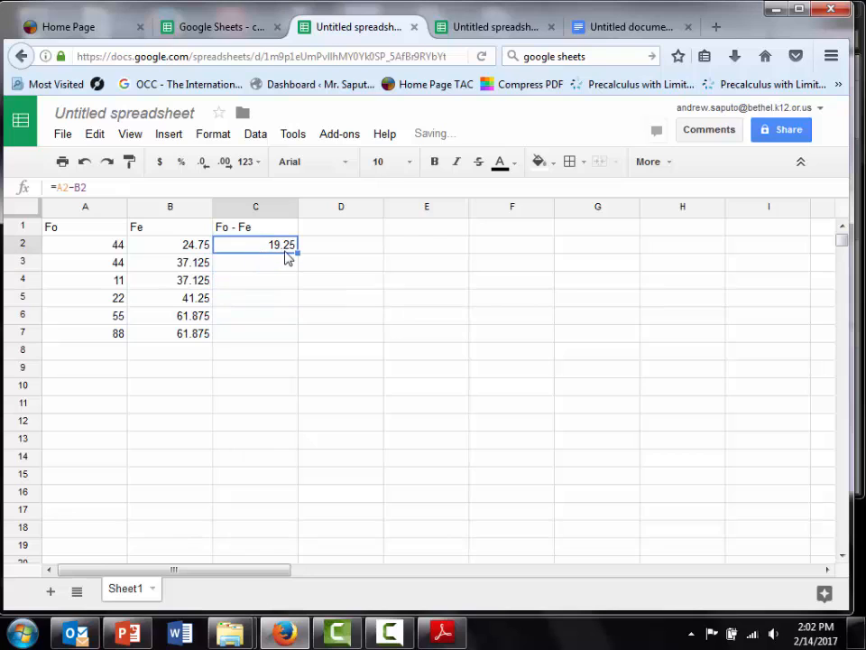
left_click_drag(297, 253, 293, 343)
left_click(295, 357)
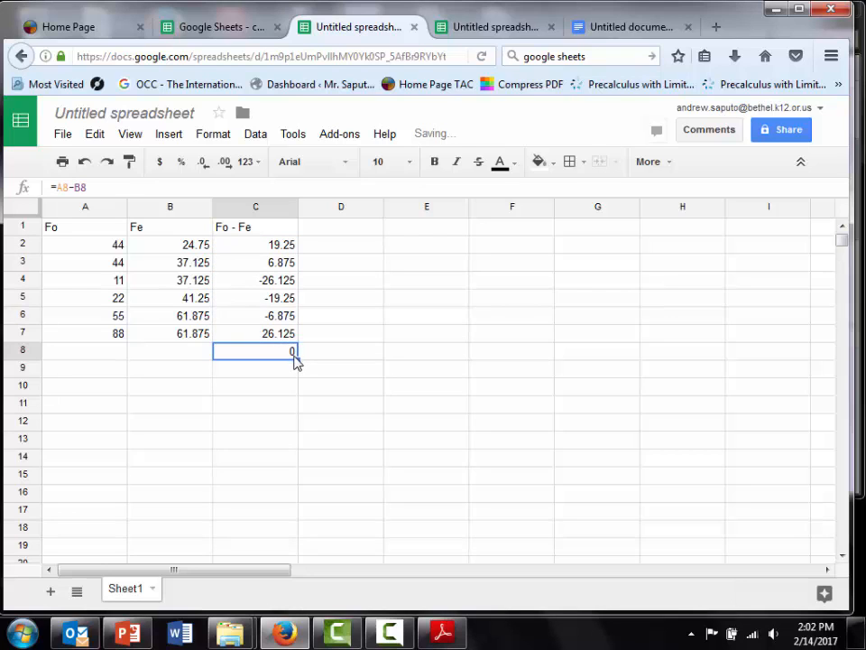
key("Delete")
left_click(307, 362)
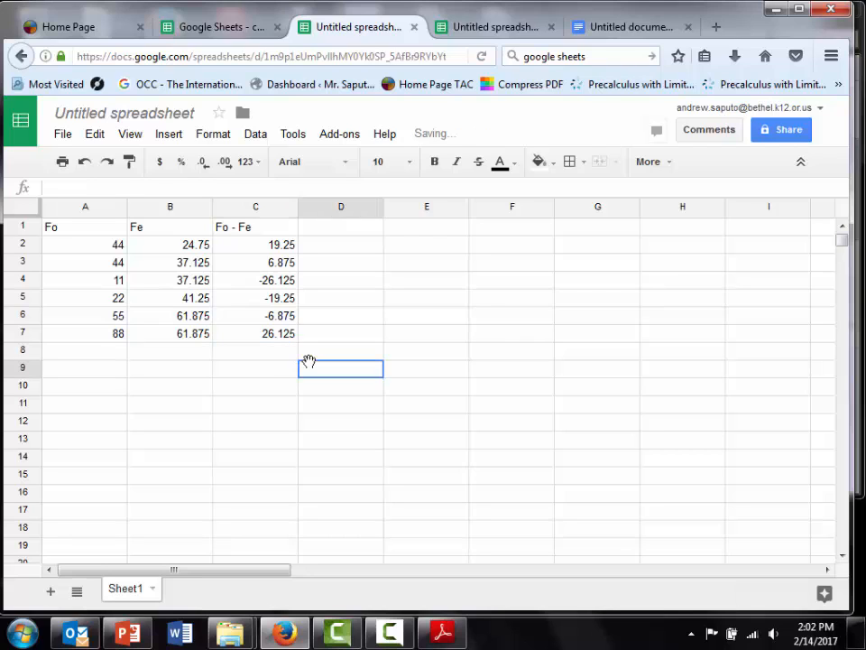
left_click(272, 252)
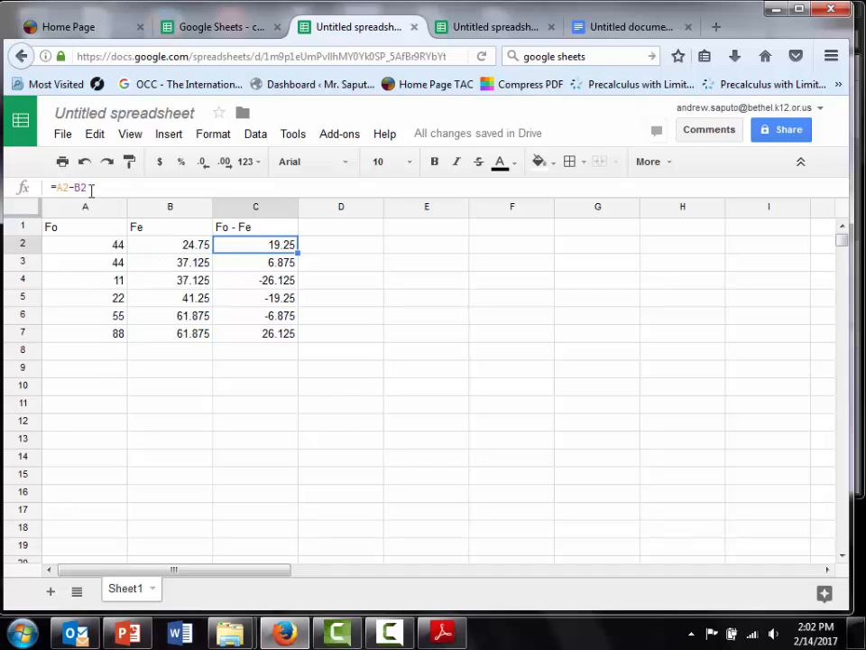
left_click(258, 269)
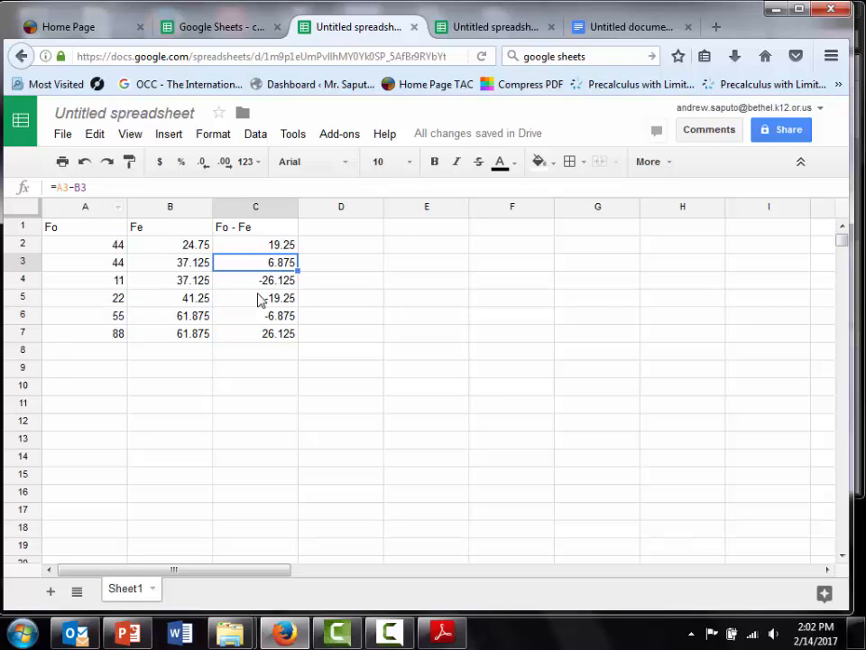
Add the column heading (Fo-Fe)^2 in D1.
left_click(315, 228)
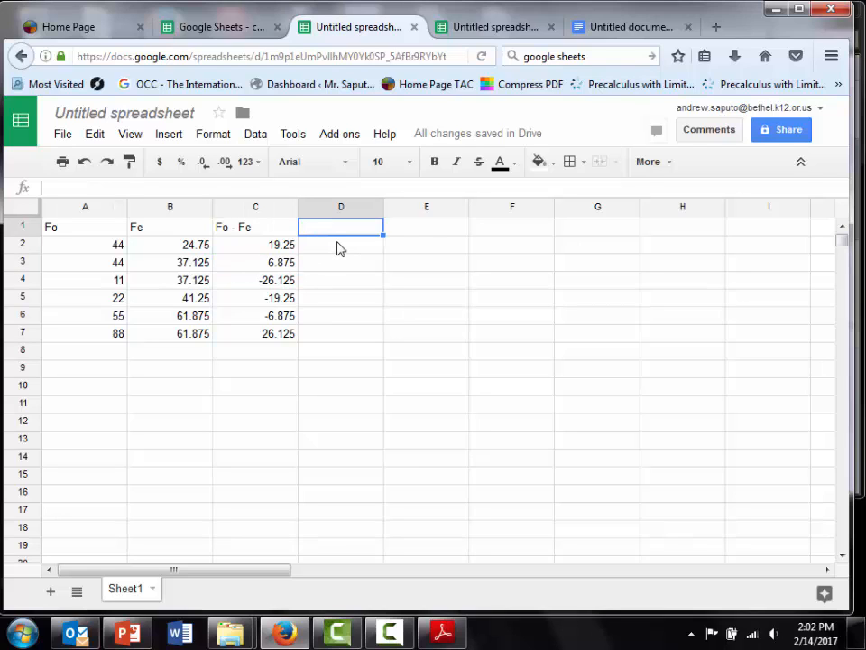
type("(")
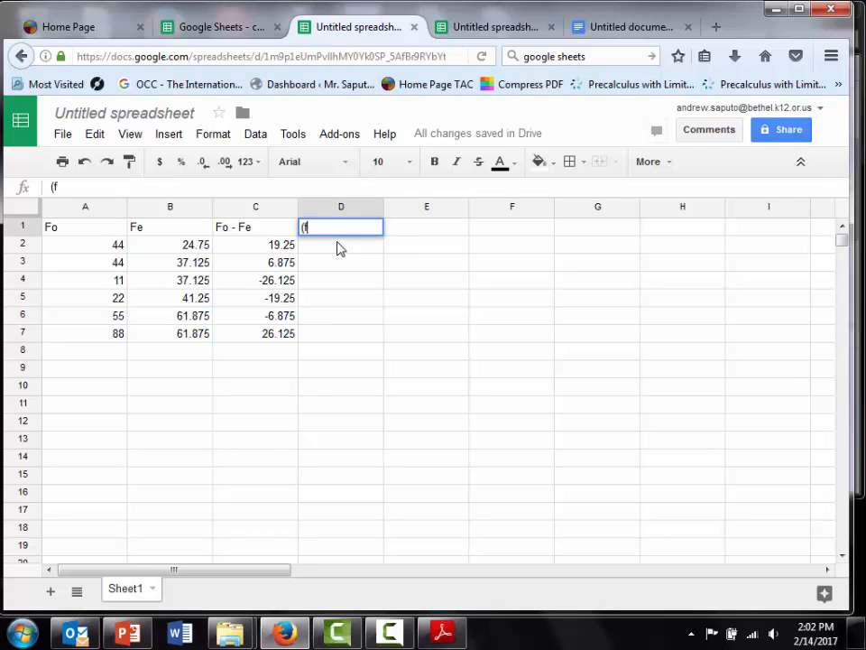
type("Fo-Fe)^2")
key("Return")
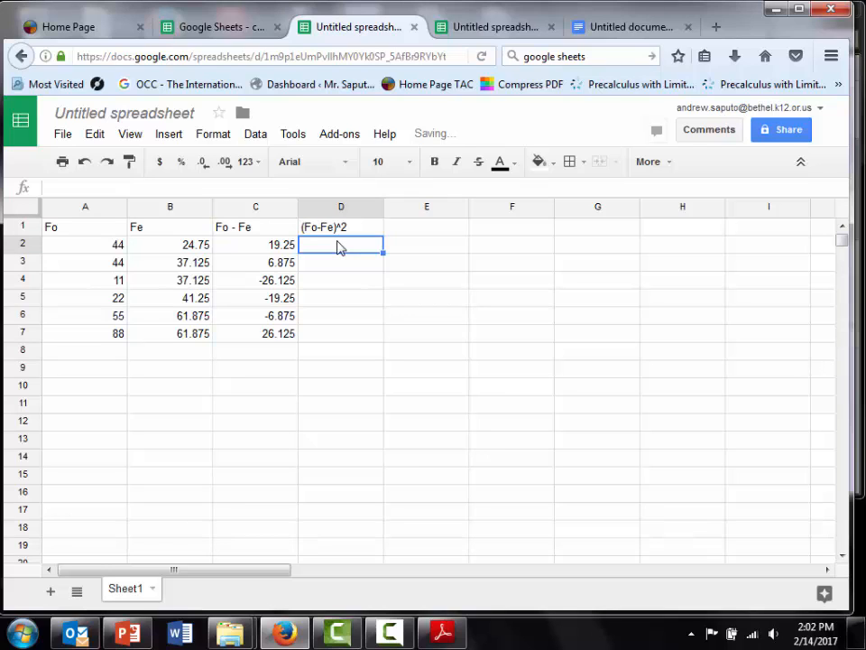
Square the differences by entering =C2^2 in D2 and filling the formula down to D7.
left_click(281, 249)
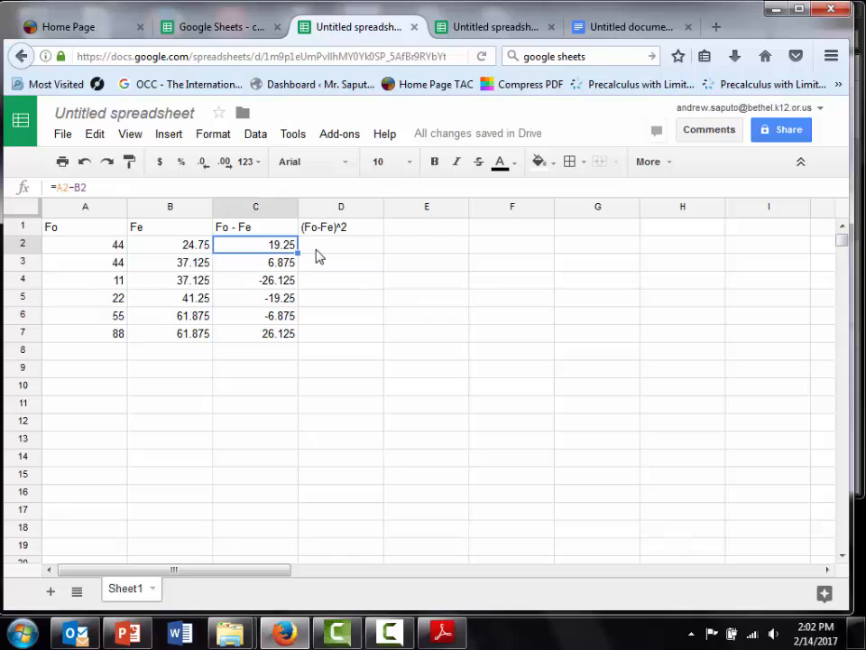
left_click(318, 257)
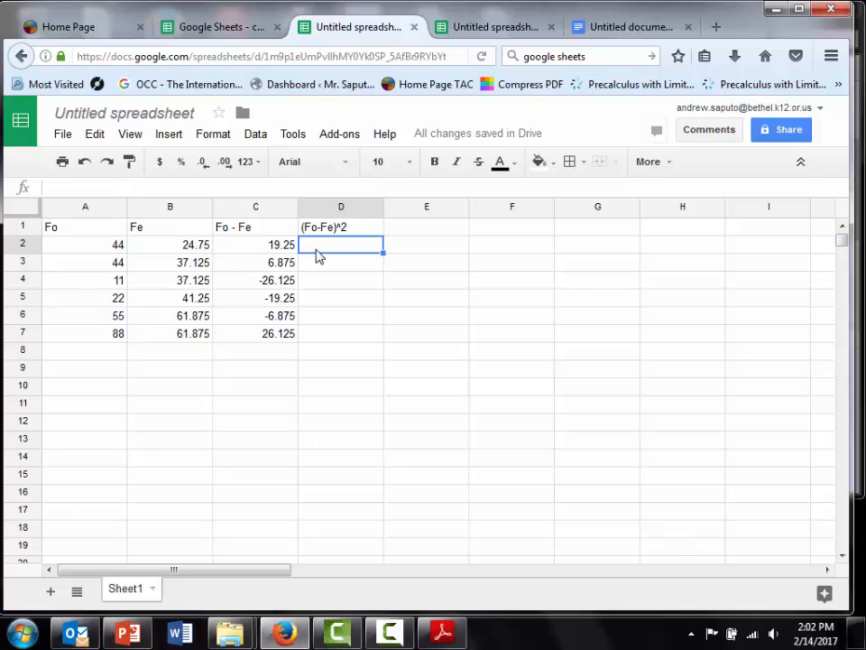
type("=C2")
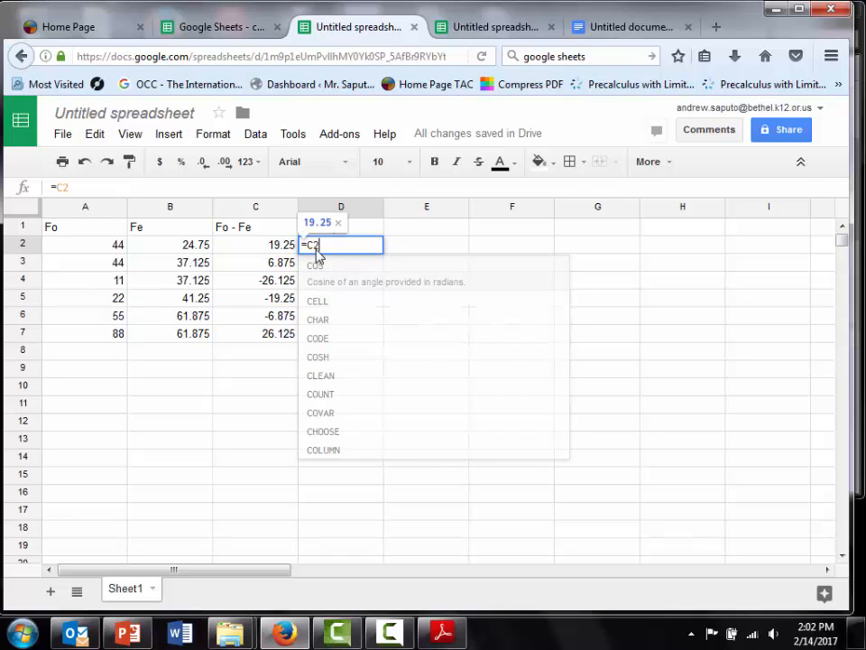
type("^")
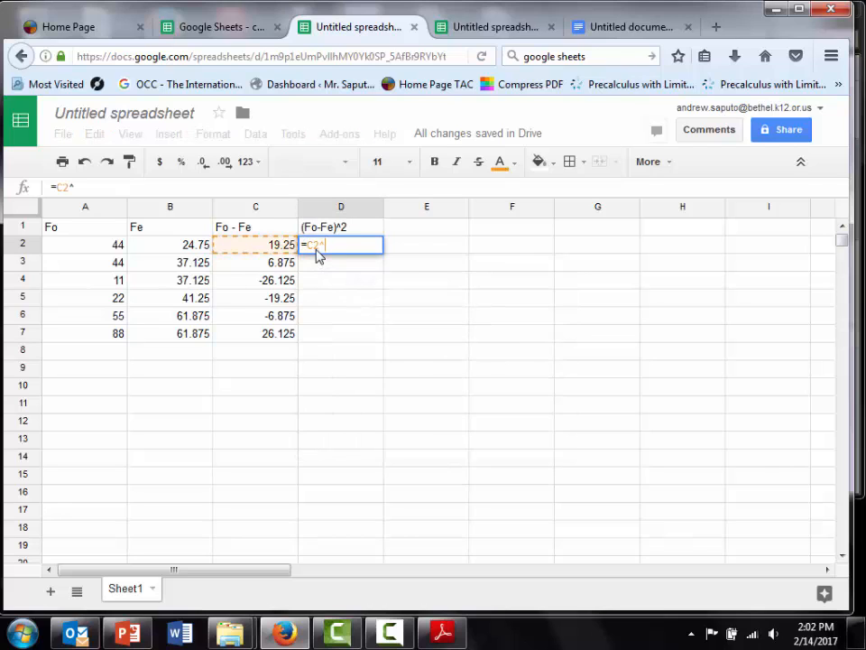
type("2")
key("Return")
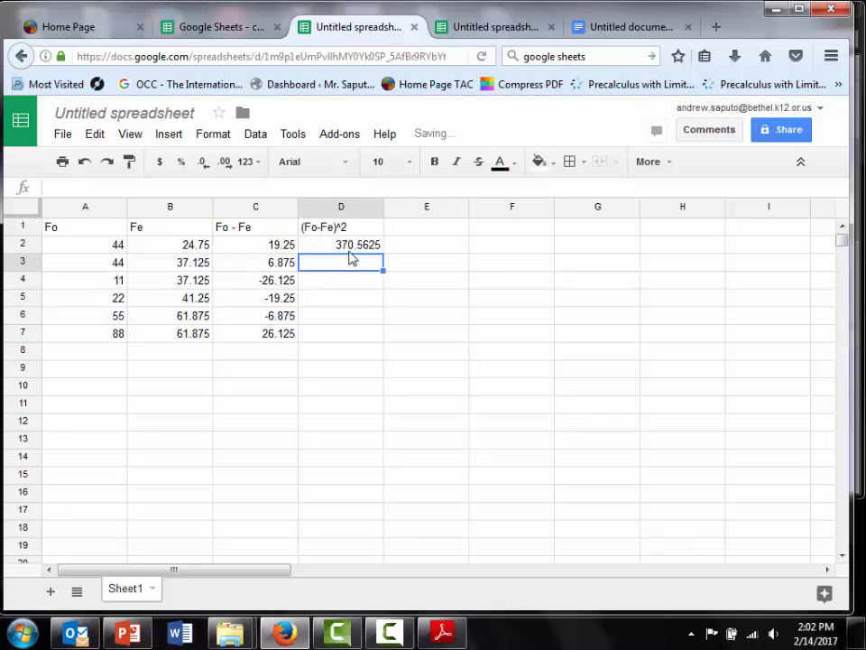
left_click(363, 246)
left_click_drag(382, 252, 378, 335)
left_click(398, 363)
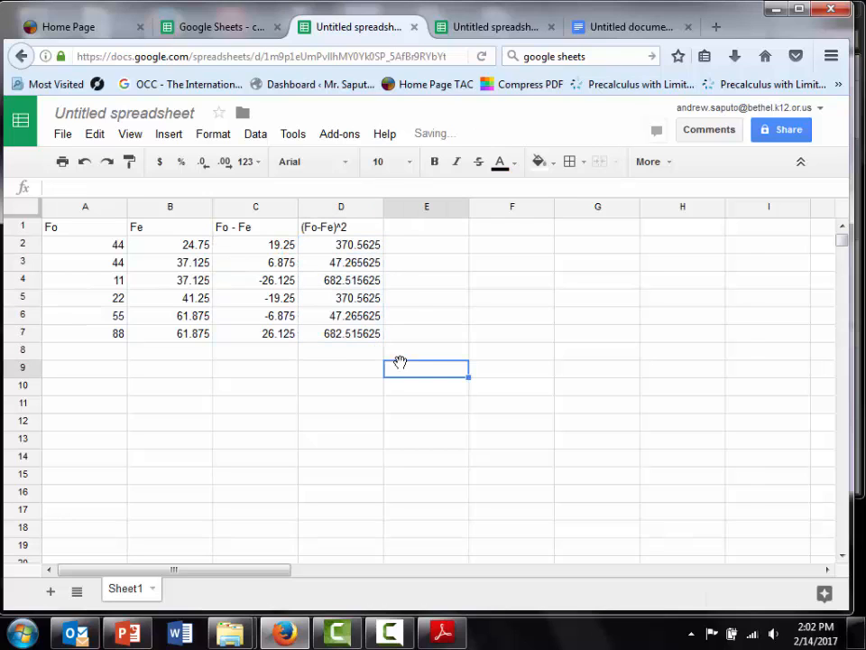
Copy the D1 heading into E1 and extend it to read (Fo-Fe)^2 / Fe.
left_click(406, 231)
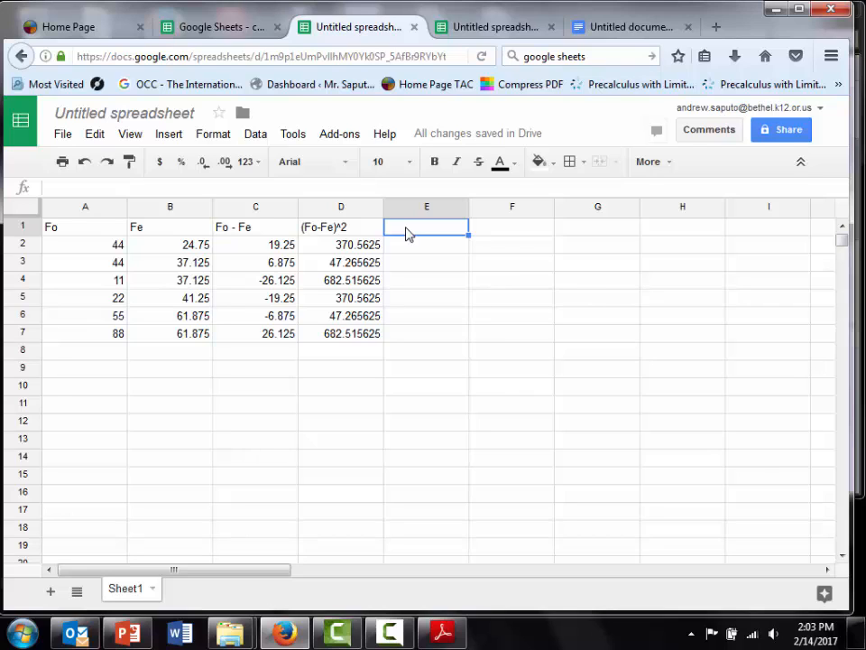
left_click(367, 230)
key("ctrl+c")
left_click(407, 232)
key("ctrl+v")
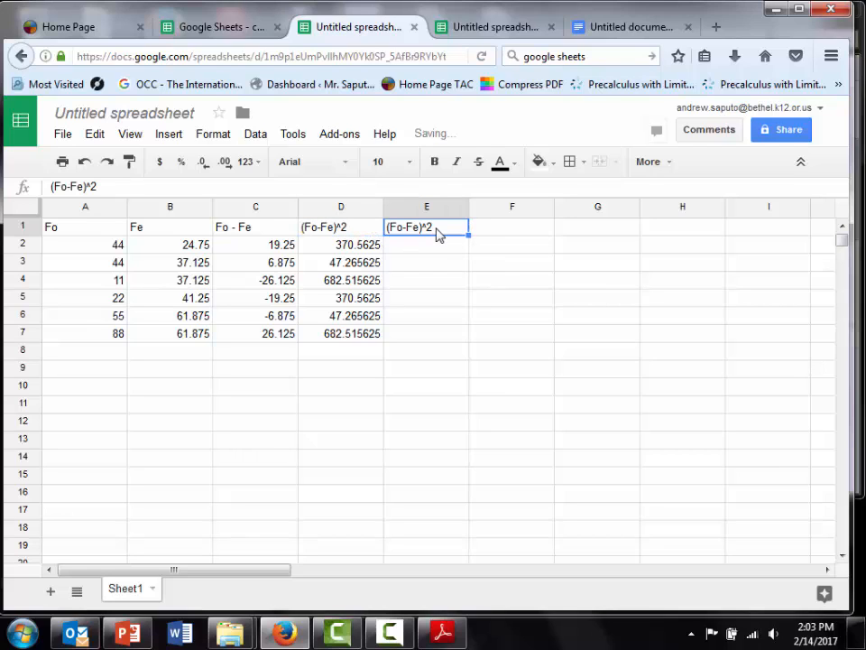
left_click(106, 187)
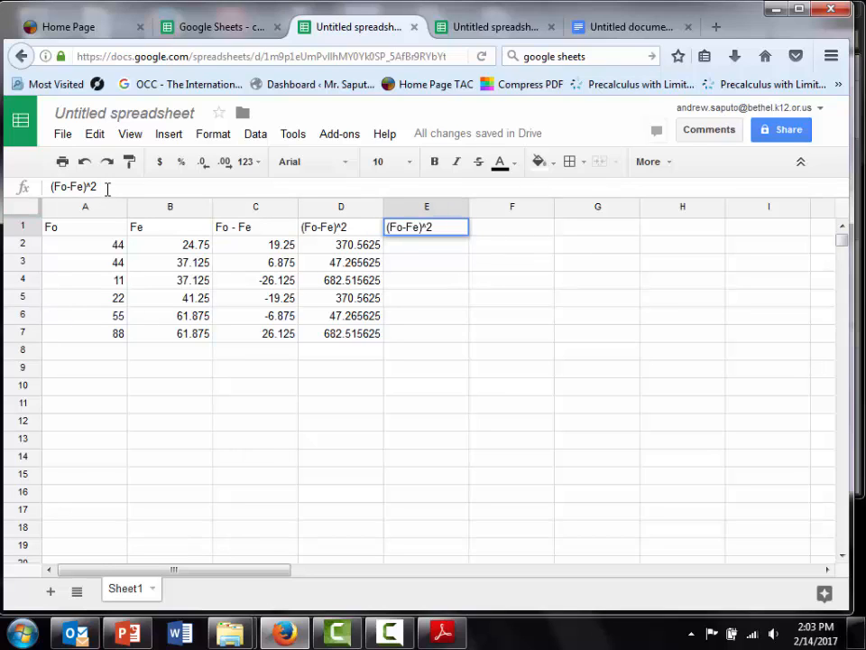
type("/ Fe")
left_click(410, 258)
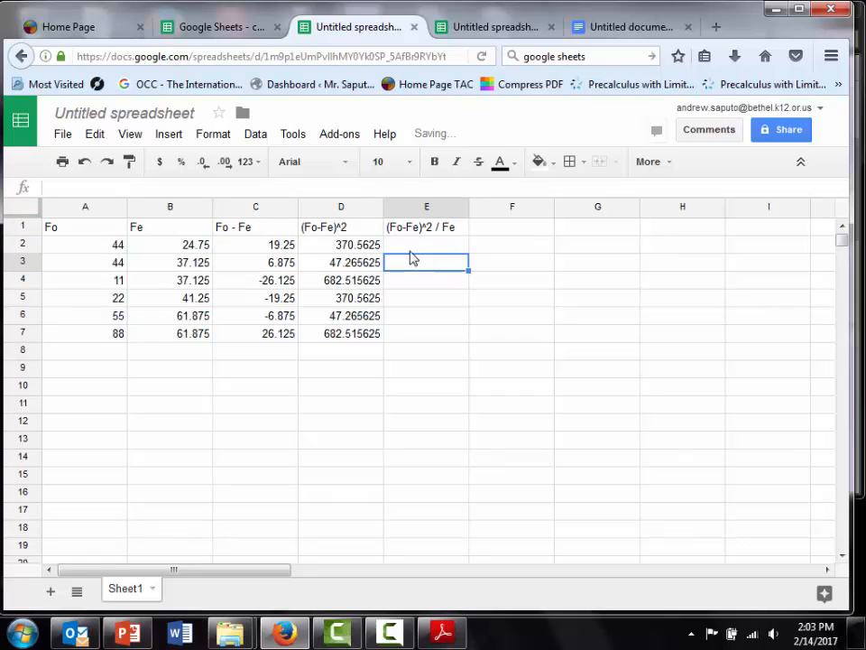
Divide the squared differences by Fe by entering =D2/B2 in E2 and filling the formula down to E7.
left_click(390, 244)
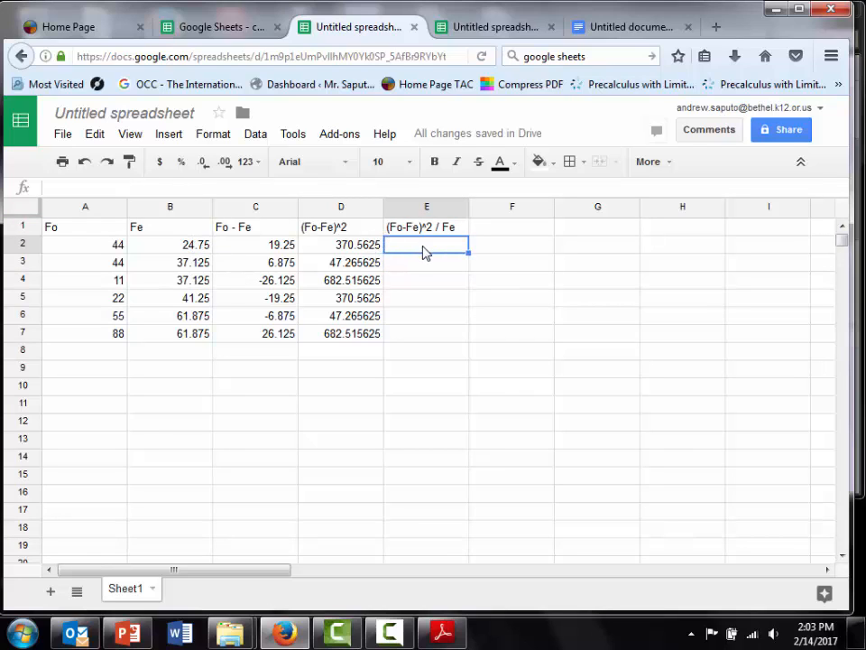
type("=D")
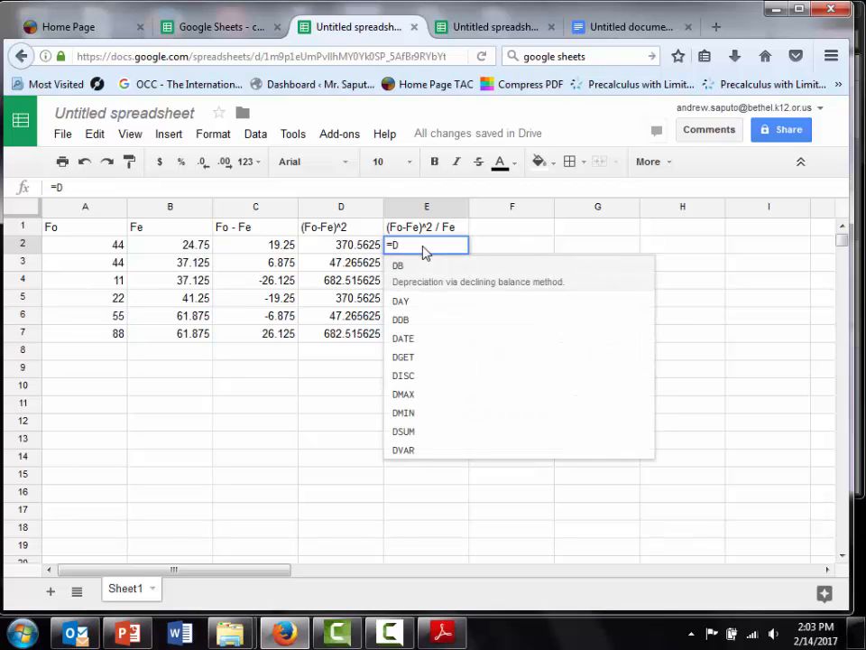
type("2/B2")
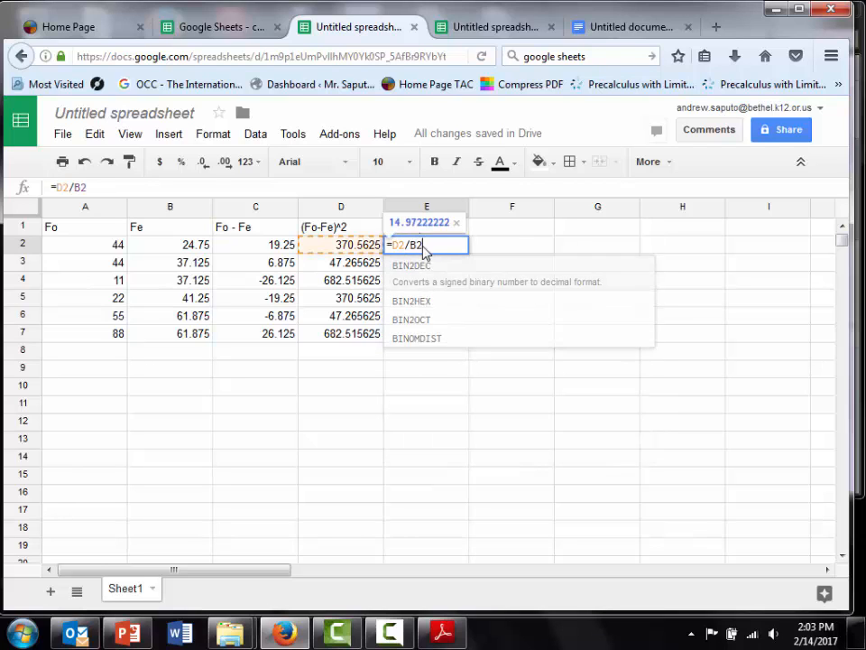
key("Return")
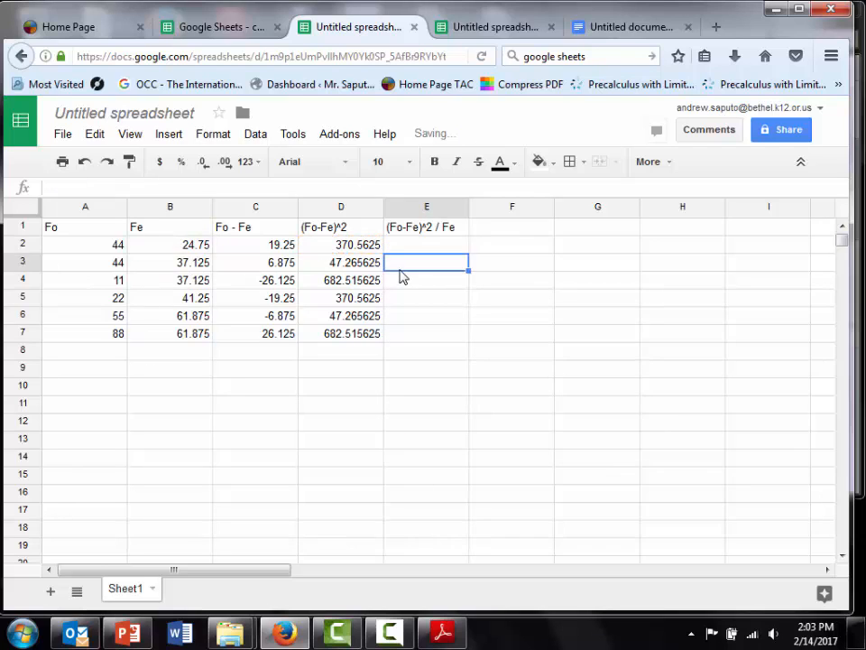
left_click(406, 250)
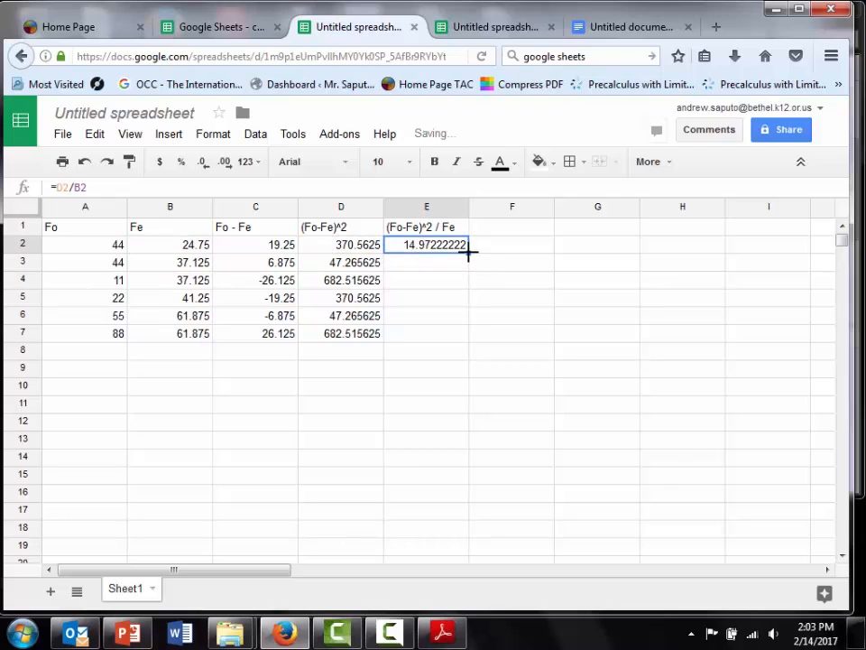
left_click_drag(469, 253, 469, 336)
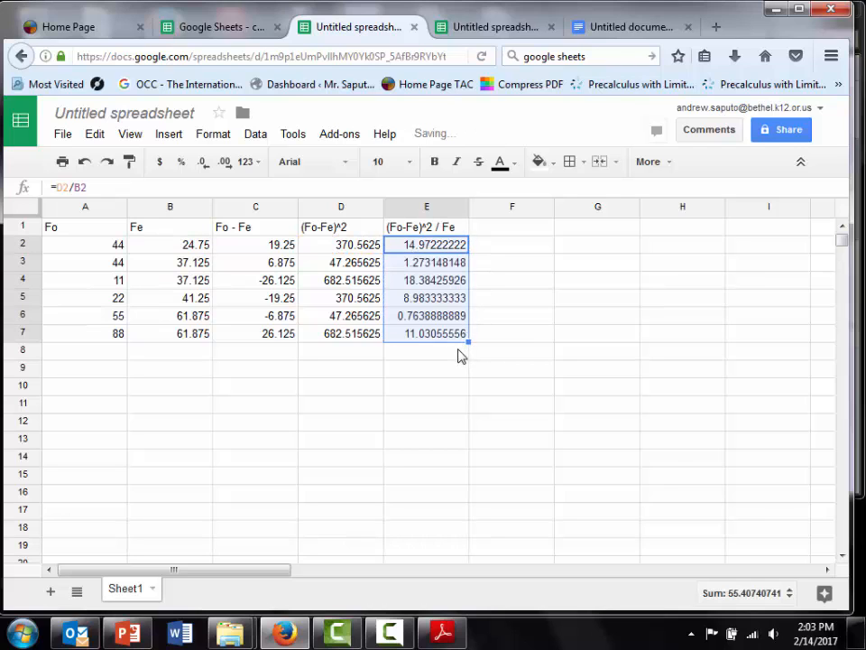
Total the (Fo-Fe)^2 / Fe column by entering =sum(E2:E7) in E8.
left_click(458, 354)
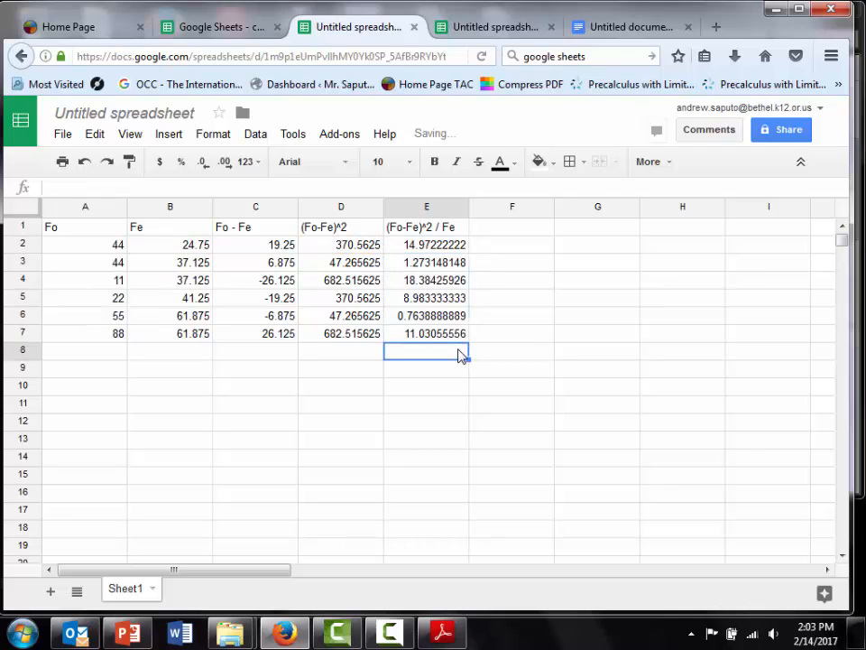
left_click(308, 191)
type("=sum")
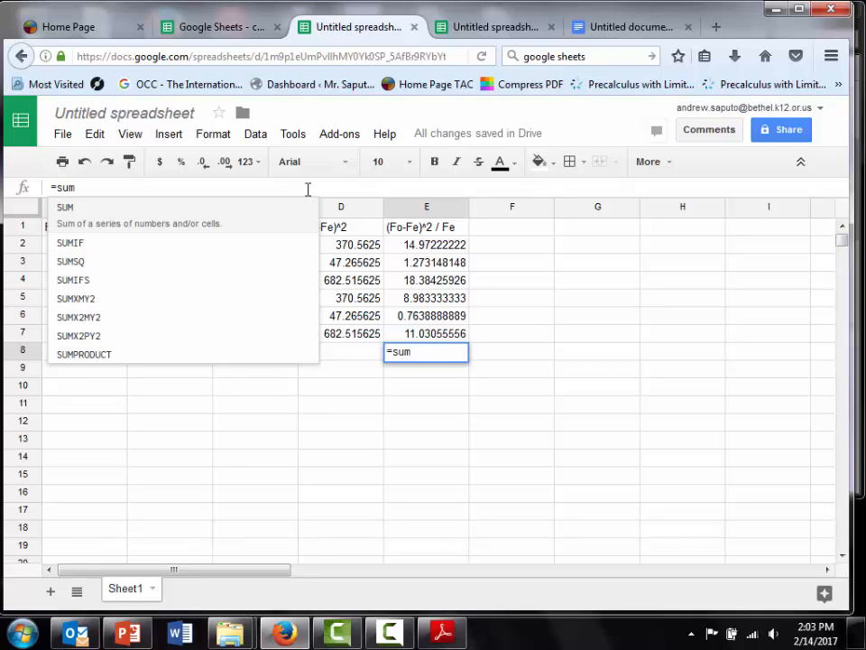
type("(")
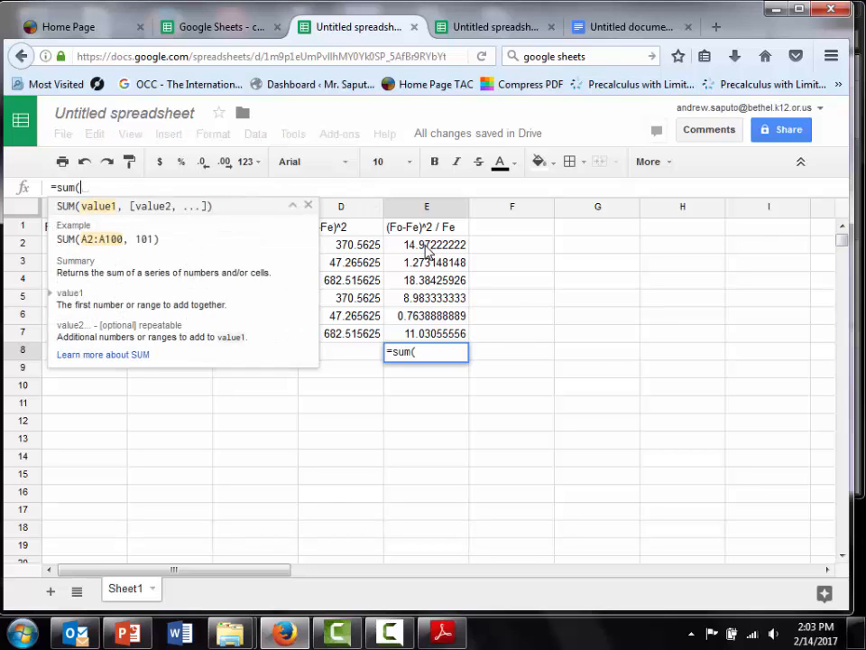
left_click_drag(425, 251, 427, 334)
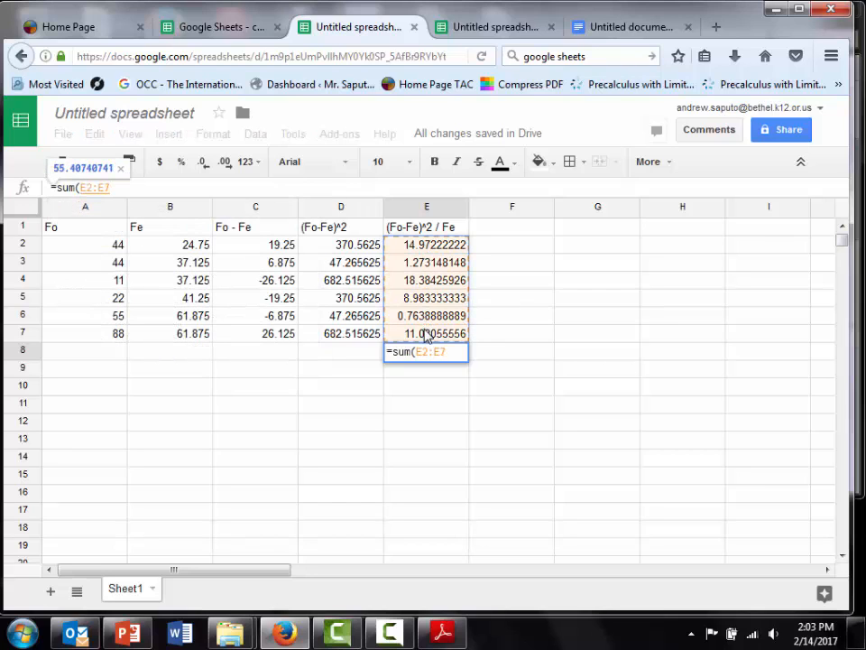
key("Return")
left_click(415, 415)
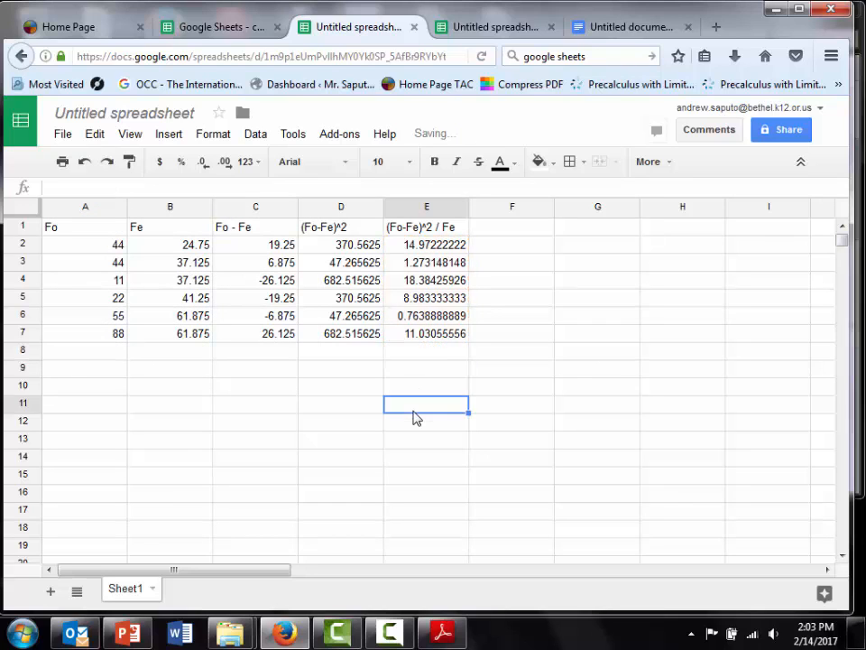
left_click(409, 349)
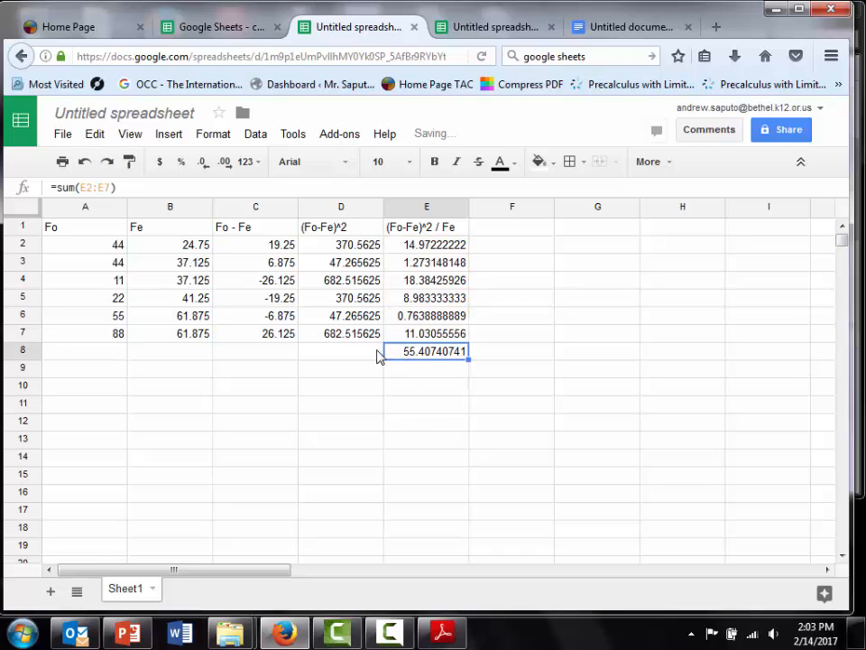
left_click(377, 354)
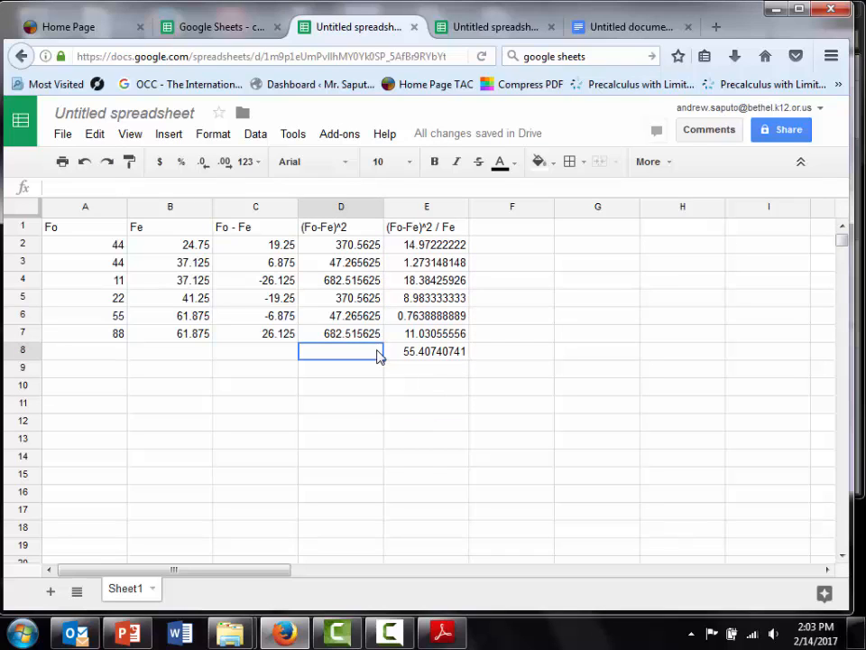
double_click(377, 354)
type("X")
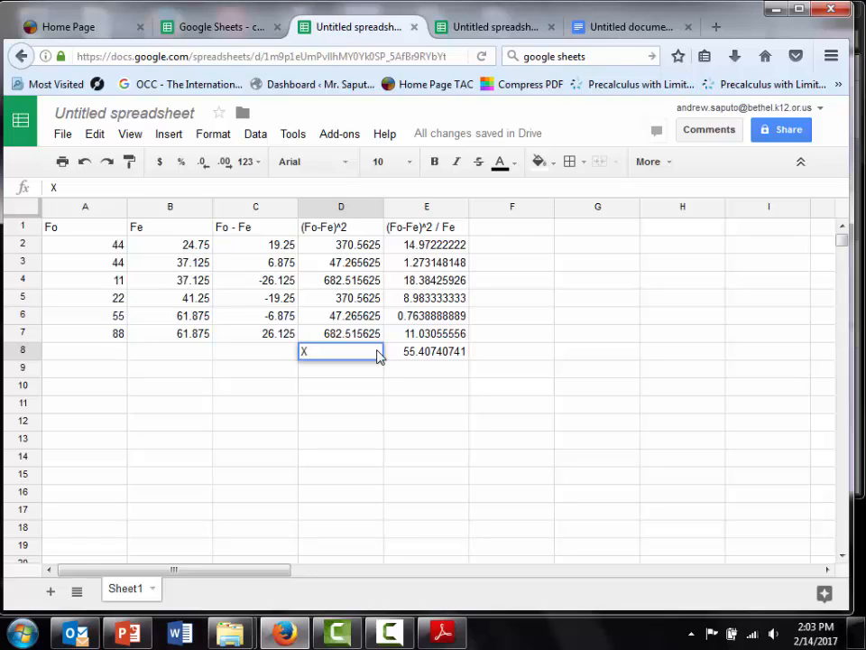
left_click_drag(372, 351, 291, 358)
key("BackSpace")
left_click(410, 381)
Copy the table A1:E8 and paste it into the Google Docs document, a few blank lines below the correlation table.
left_click(414, 353)
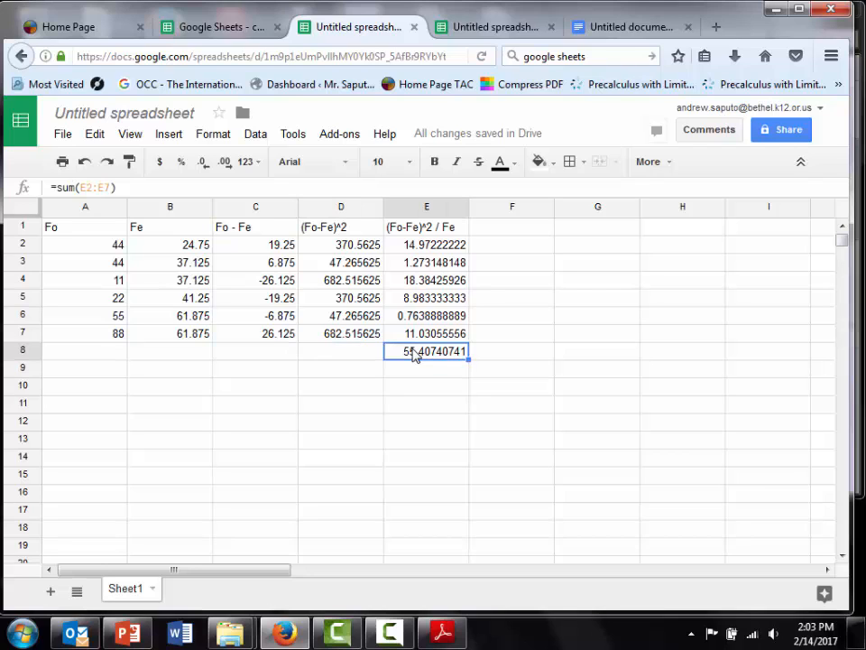
left_click_drag(414, 352, 90, 230)
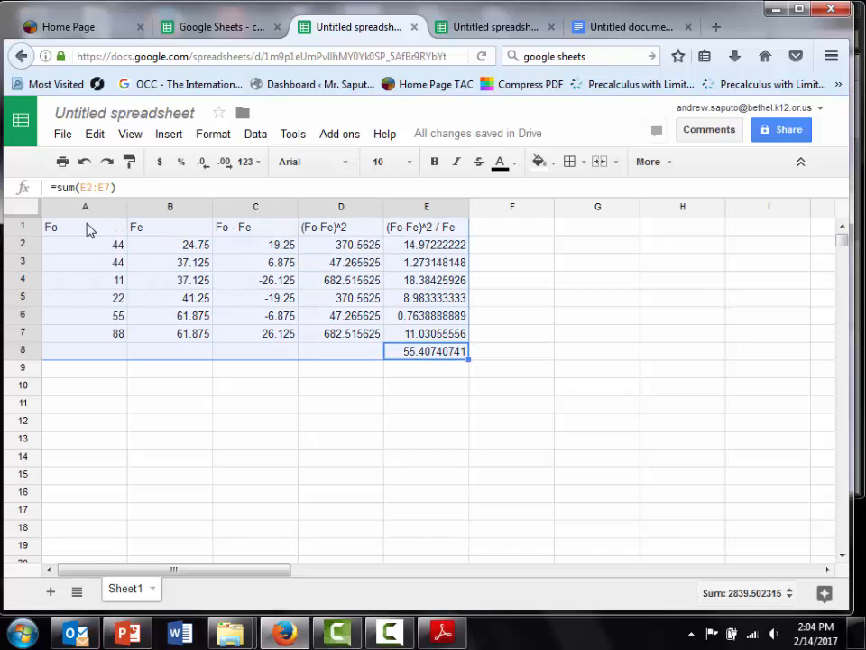
key("ctrl+c")
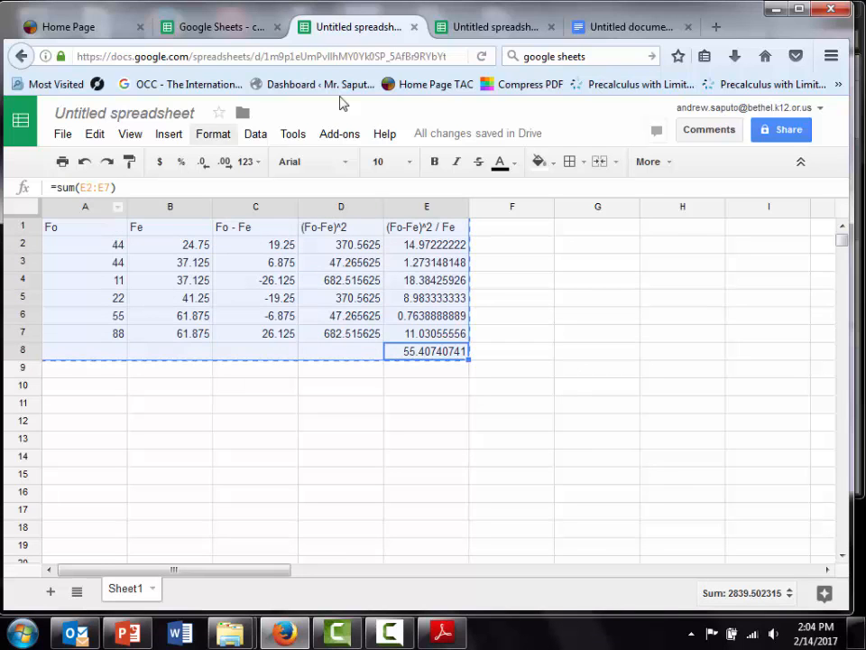
left_click(613, 27)
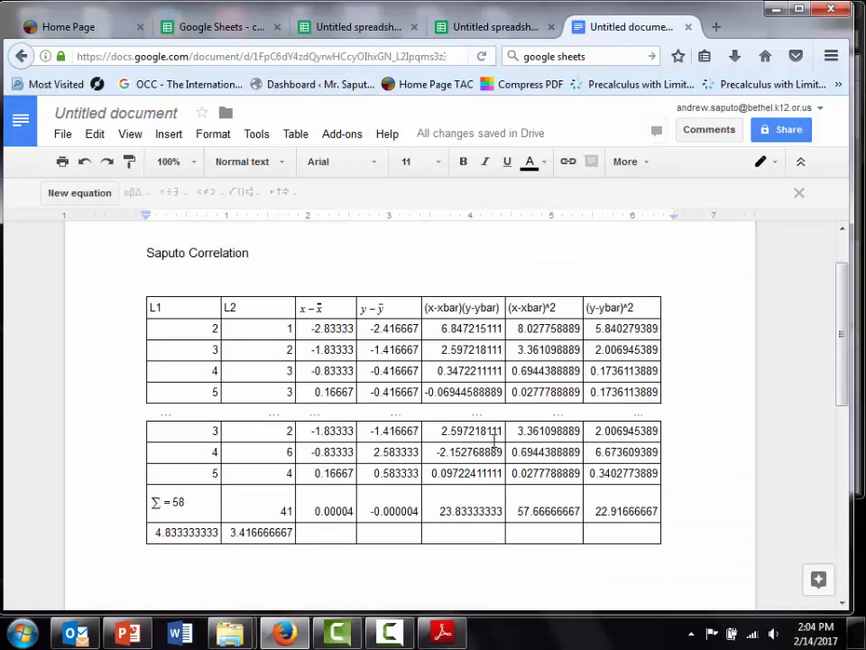
scroll(496, 433, "down", 5)
key("Return")
key("Return")
key("Return")
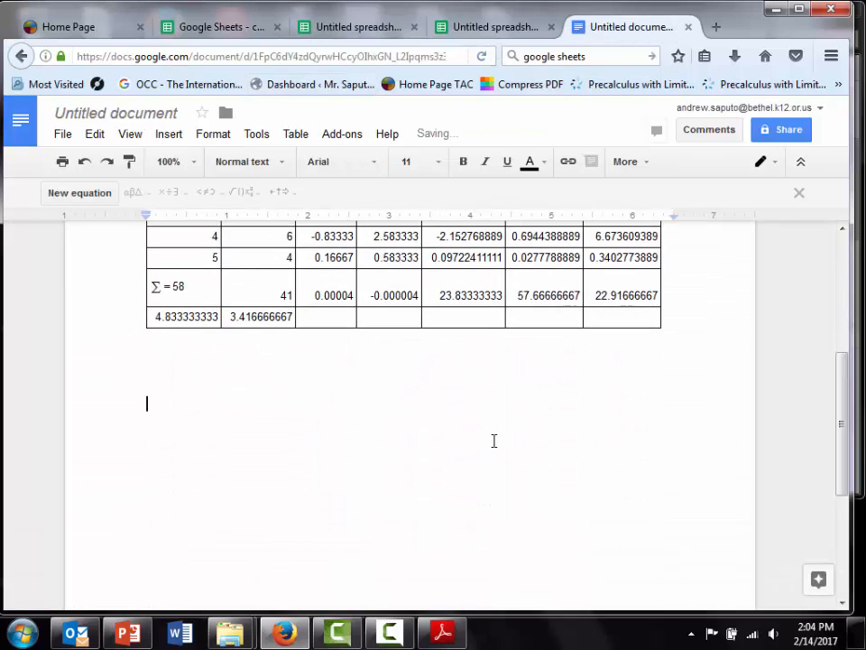
key("ctrl+v")
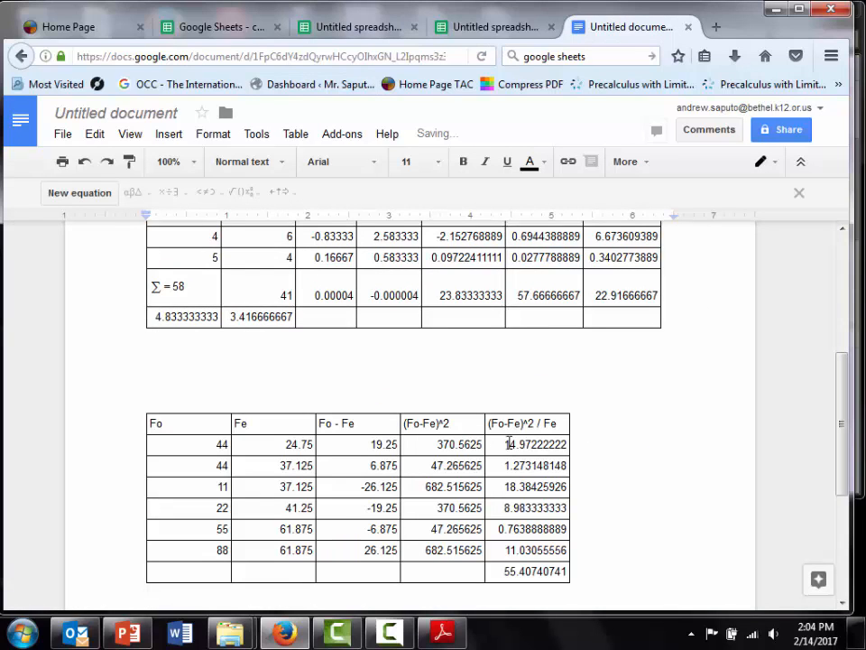
left_click_drag(468, 425, 441, 425)
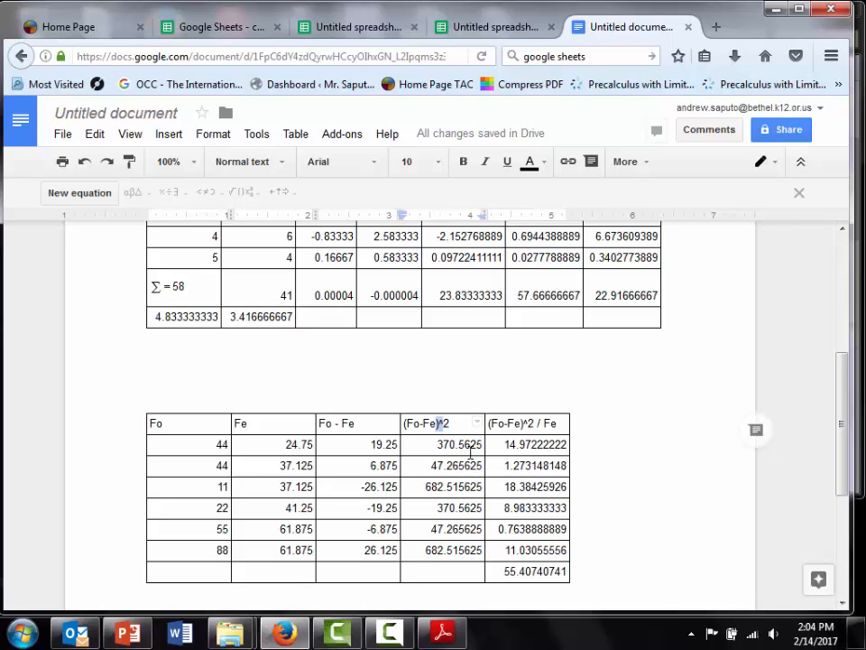
scroll(470, 451, "up", 2)
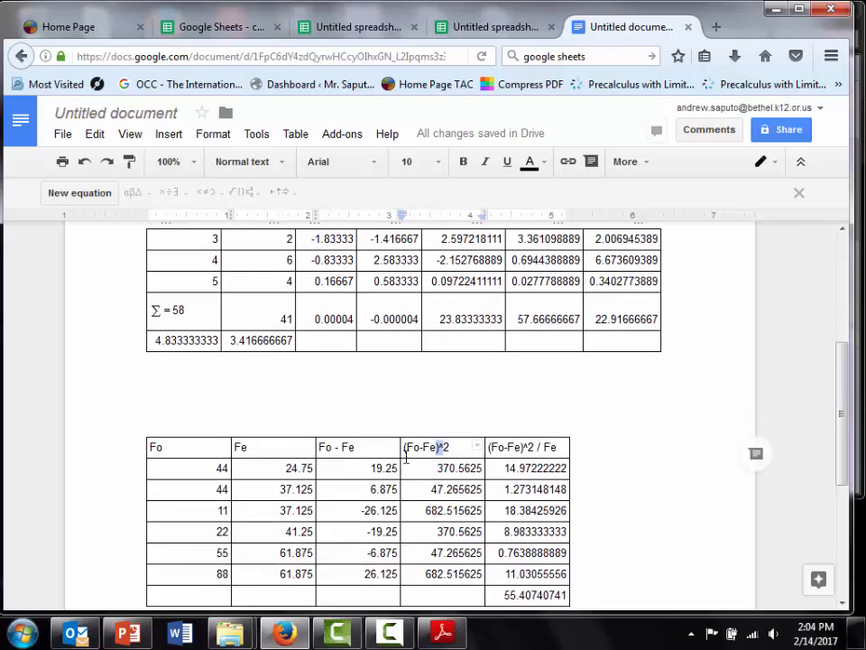
left_click_drag(347, 464, 355, 462)
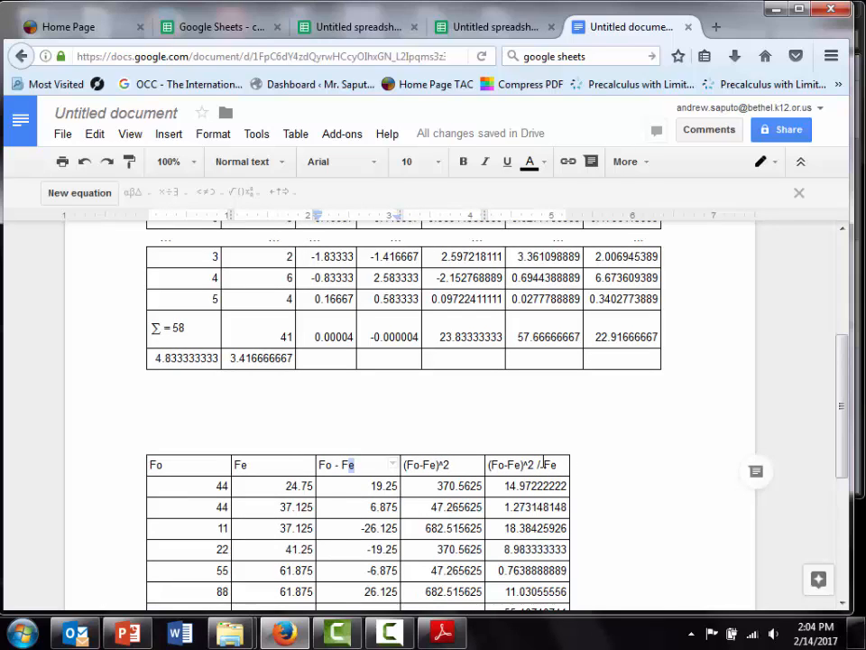
Clear the (Fo-Fe)^2 / Fe heading from the last column of the pasted table.
left_click_drag(558, 464, 489, 466)
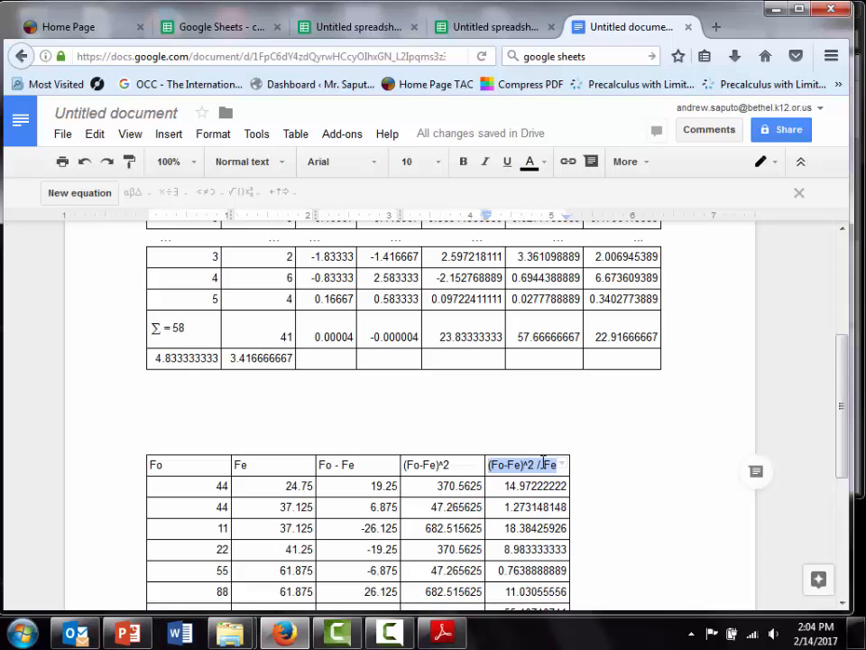
scroll(543, 462, "up", 5)
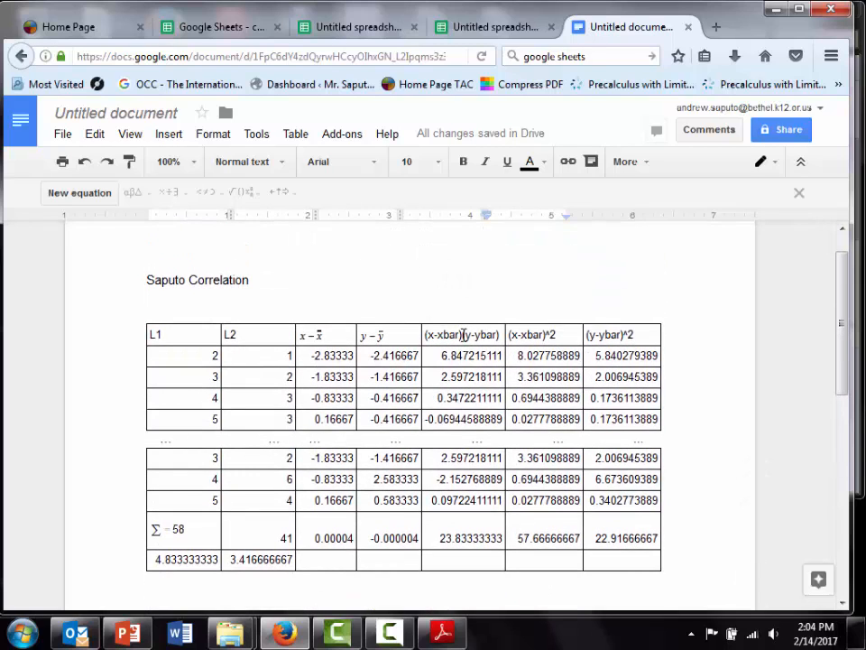
scroll(463, 334, "down", 6)
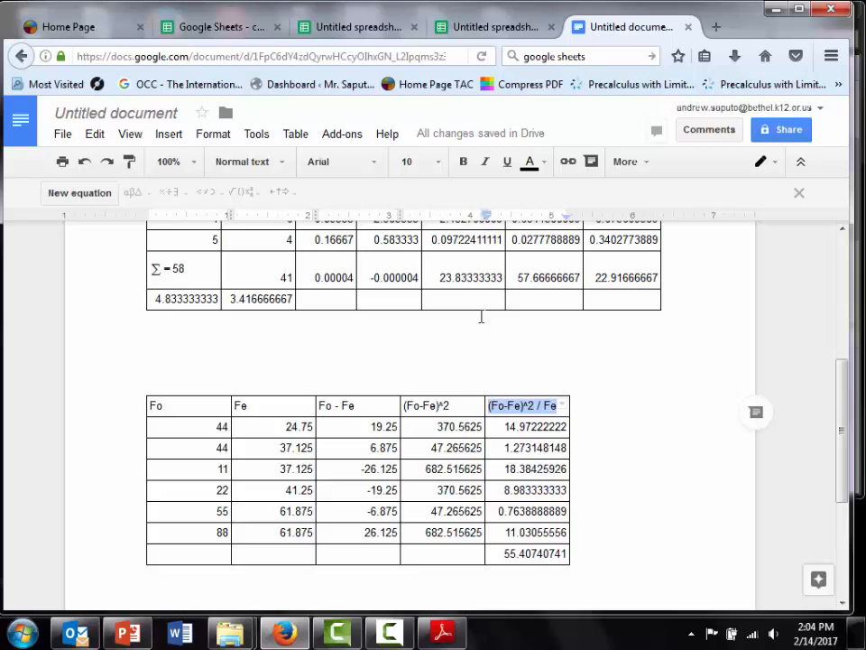
mouse_move(442, 629)
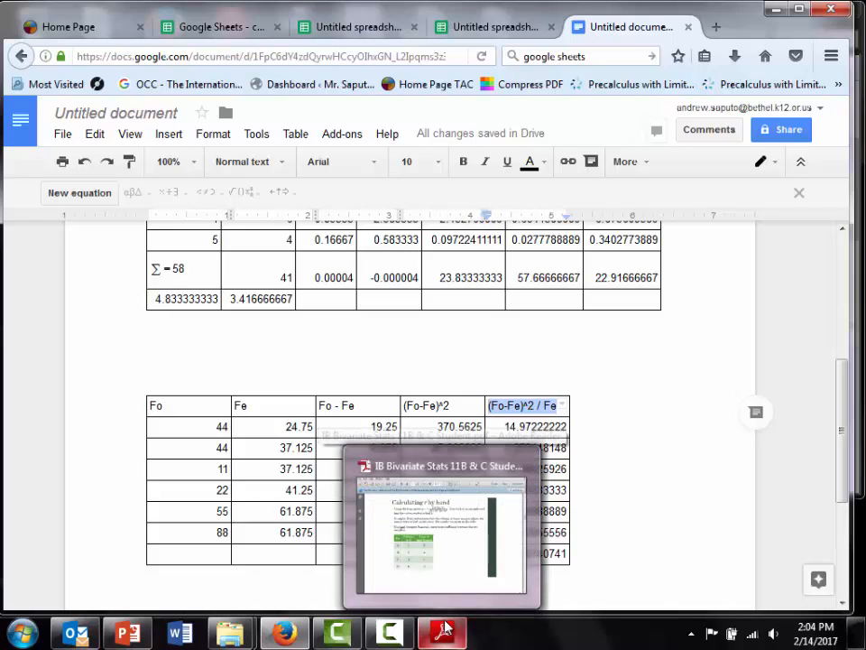
key("BackSpace")
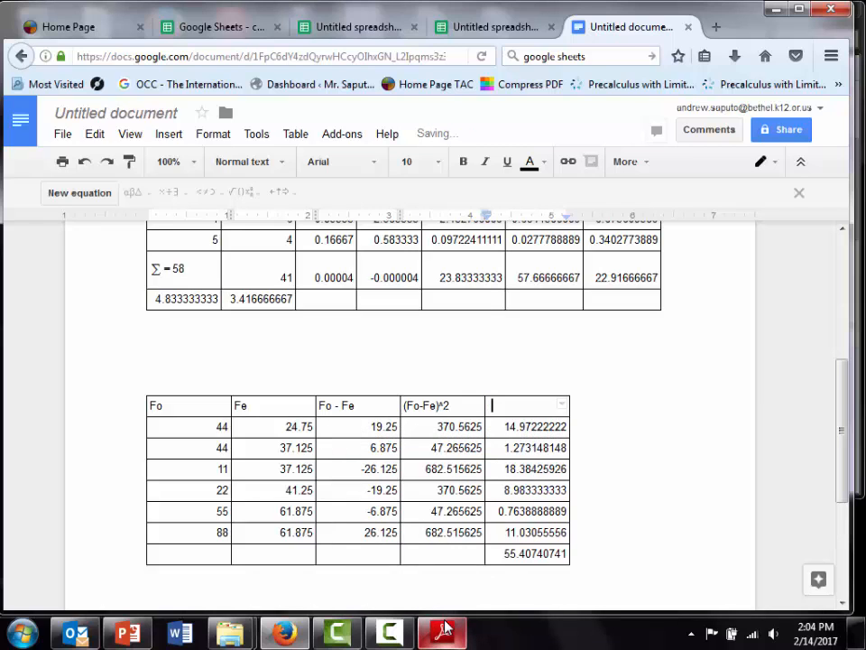